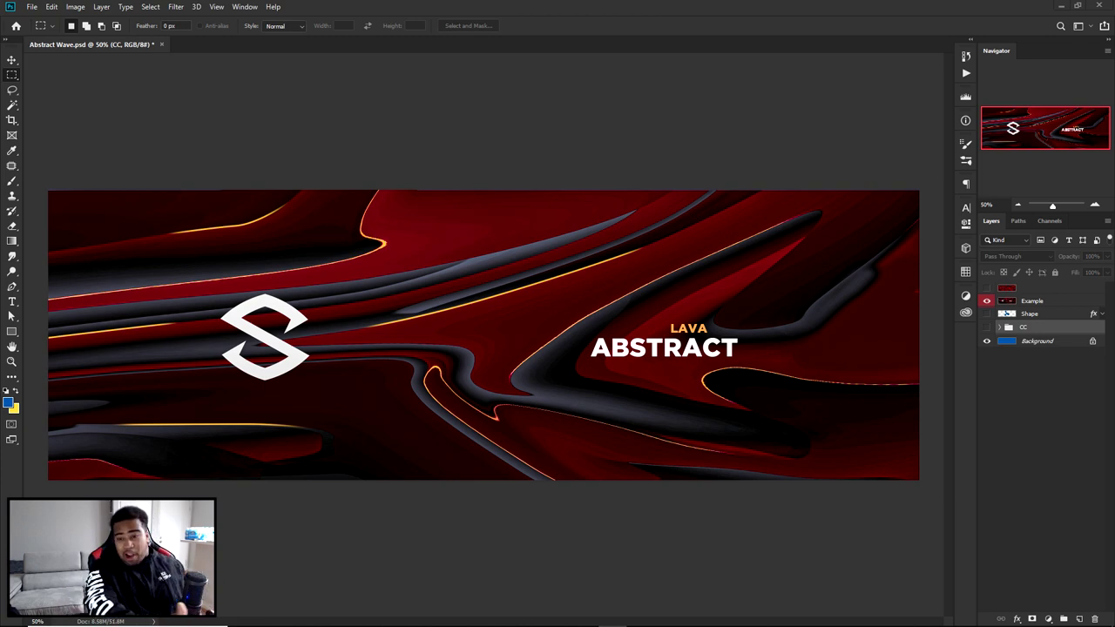
- Show the top red wave layer, then hide the Lava Abstract example to reveal the blue blob
{"action": "left_click", "coordinate": [987, 289]}
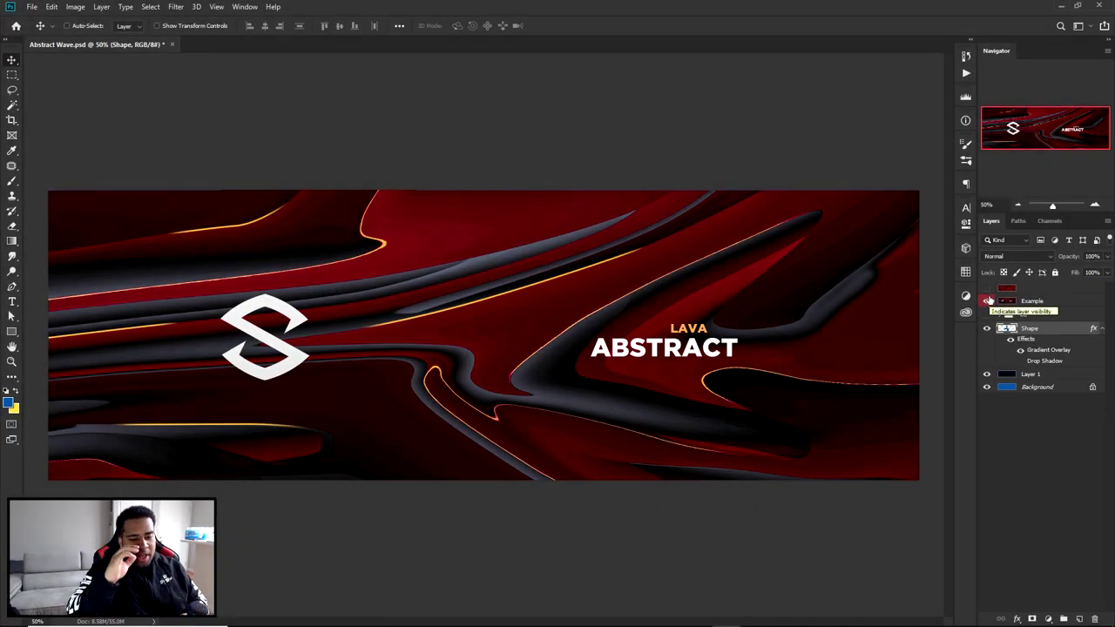
{"action": "left_click", "coordinate": [987, 301]}
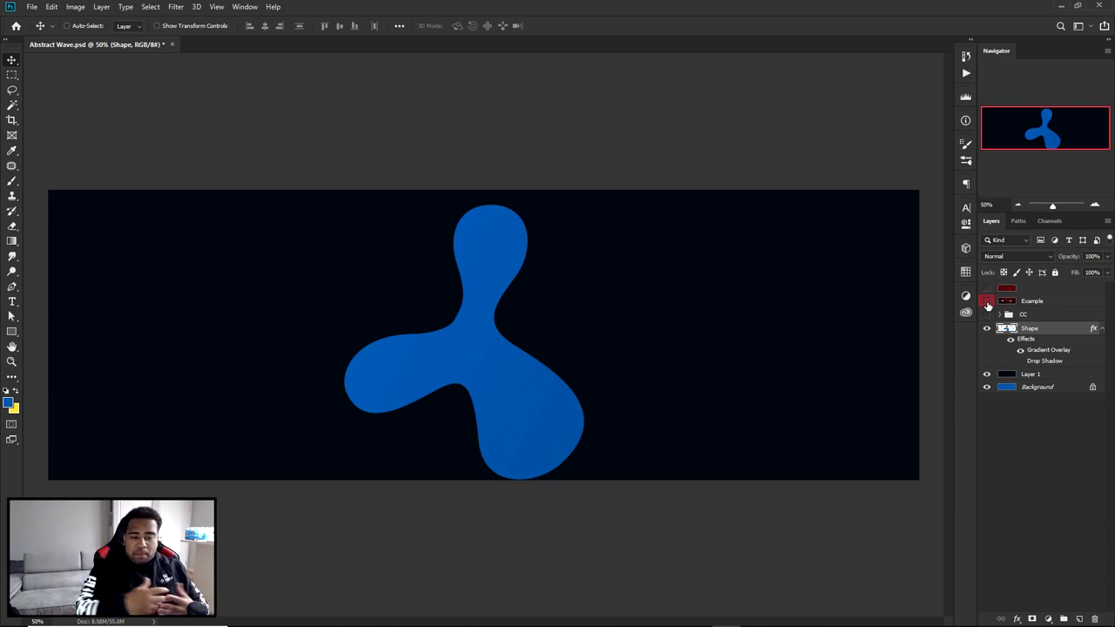
- Show the Lava Abstract example and the red-and-teal wave layer, select the wave layer, and launch Liquify
{"action": "left_click", "coordinate": [987, 302]}
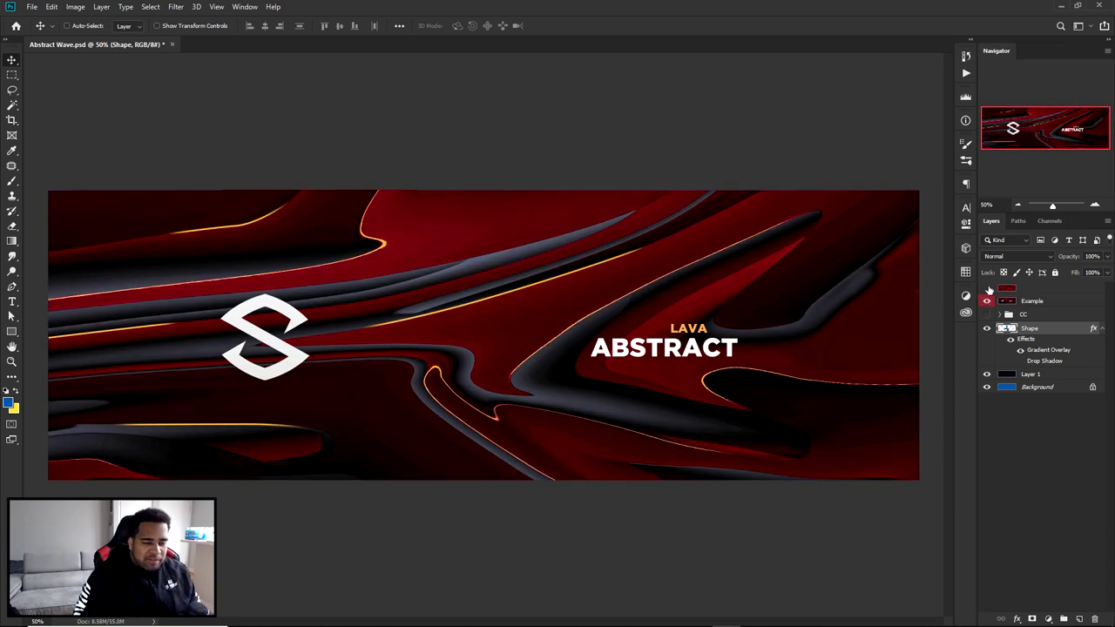
{"action": "left_click", "coordinate": [987, 289]}
{"action": "left_click", "coordinate": [1015, 289]}
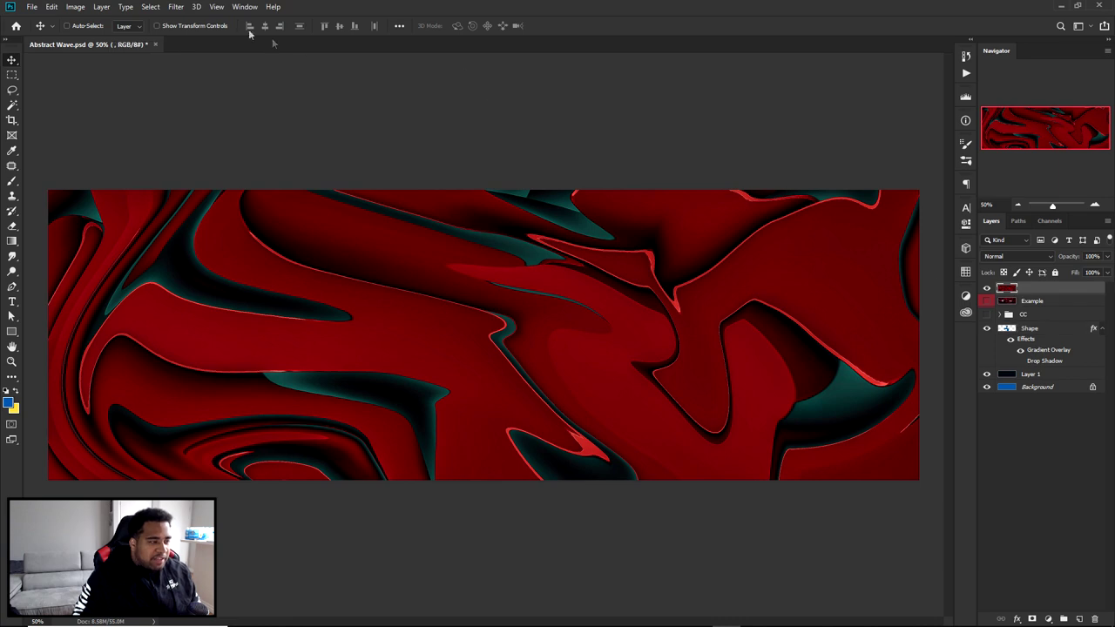
{"action": "left_click", "coordinate": [175, 6]}
{"action": "left_click", "coordinate": [193, 99]}
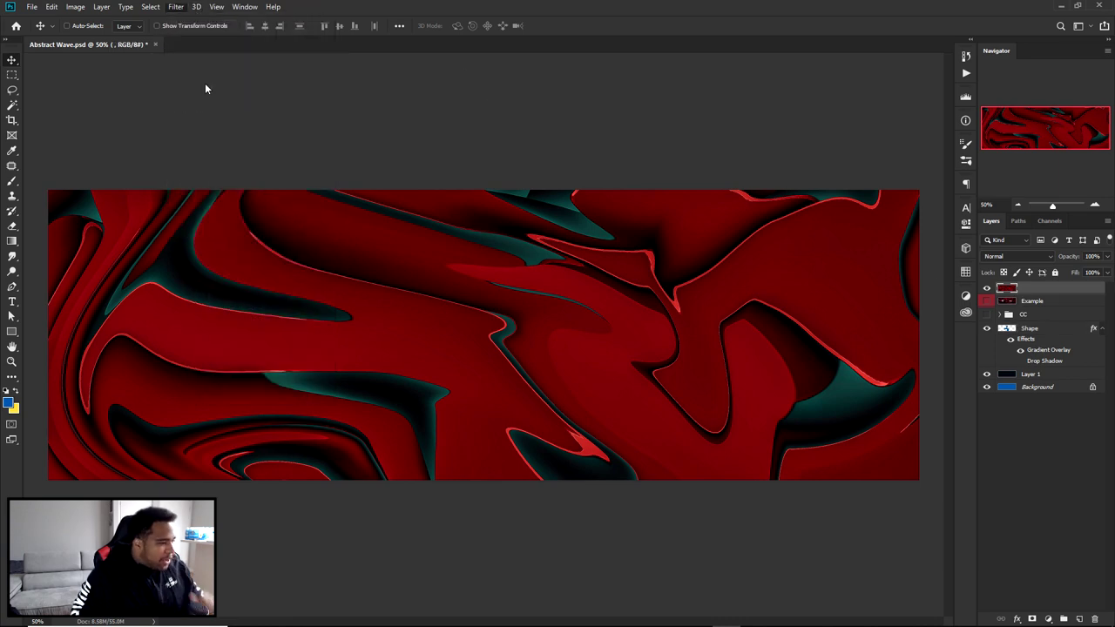
- Try and undo a Forward Warp swirl, mark it in a screenshot, cancel Liquify, and hide the wave layer
{"action": "mouse_move", "coordinate": [204, 249]}
{"action": "left_mouse_down"}
{"action": "mouse_move", "coordinate": [498, 425]}
{"action": "mouse_move", "coordinate": [272, 391]}
{"action": "mouse_move", "coordinate": [440, 298]}
{"action": "mouse_move", "coordinate": [255, 409]}
{"action": "mouse_move", "coordinate": [580, 420]}
{"action": "mouse_move", "coordinate": [206, 256]}
{"action": "mouse_move", "coordinate": [265, 375]}
{"action": "mouse_move", "coordinate": [569, 394]}
{"action": "mouse_move", "coordinate": [521, 263]}
{"action": "mouse_move", "coordinate": [261, 232]}
{"action": "mouse_move", "coordinate": [380, 385]}
{"action": "mouse_move", "coordinate": [612, 272]}
{"action": "mouse_move", "coordinate": [217, 289]}
{"action": "mouse_move", "coordinate": [728, 348]}
{"action": "mouse_move", "coordinate": [771, 394]}
{"action": "left_mouse_up"}
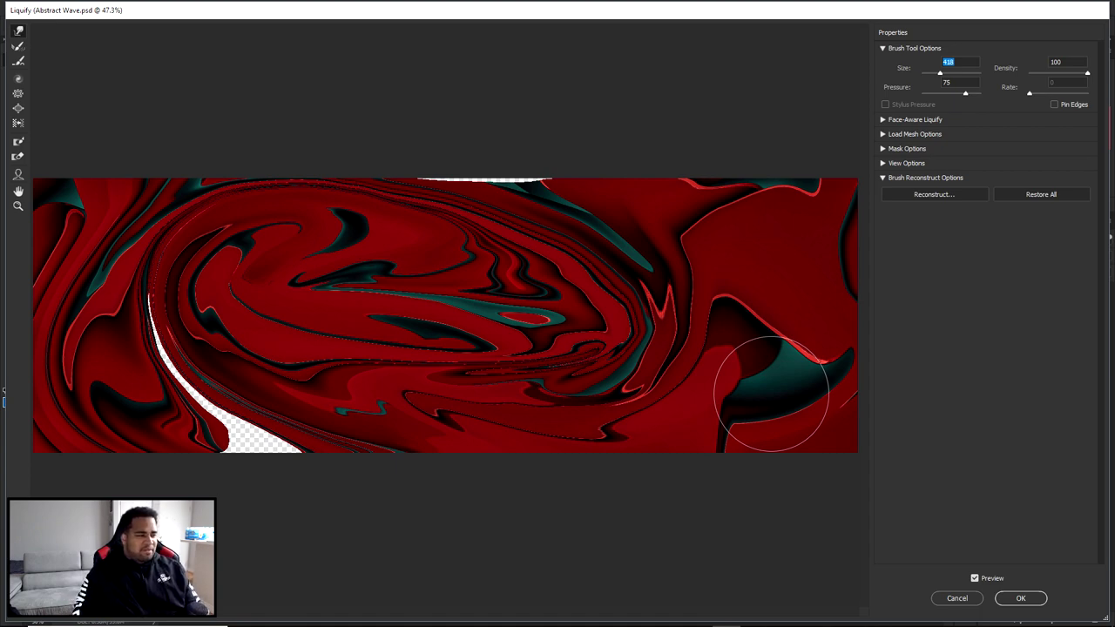
{"action": "key", "text": "ctrl+z"}
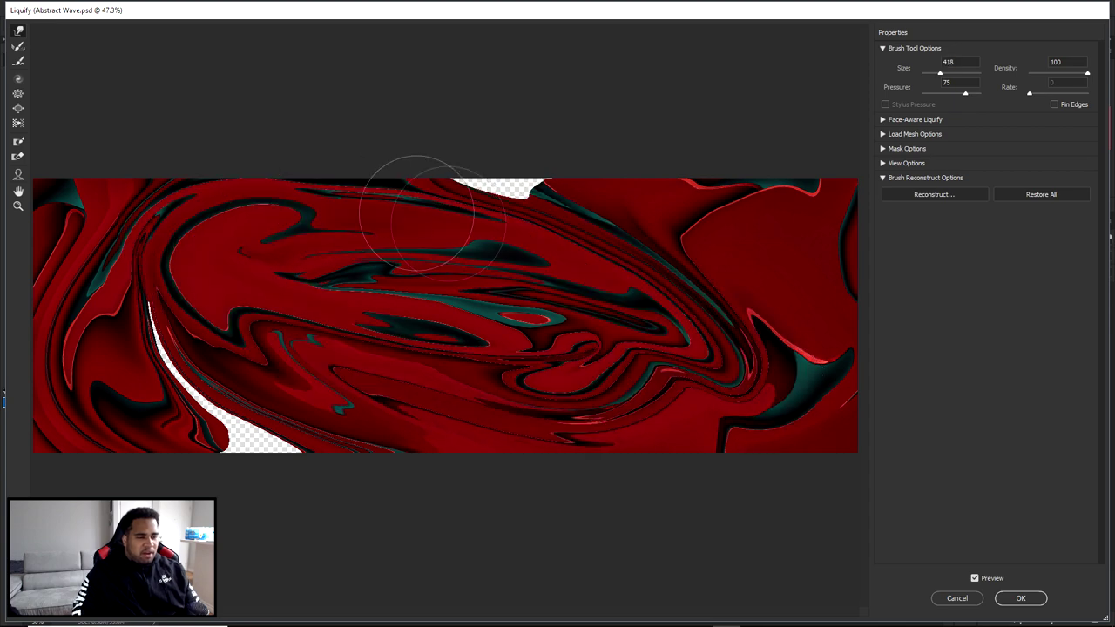
{"action": "key", "text": "super+shift+s"}
{"action": "left_click_drag", "start_coordinate": [201, 75], "coordinate": [860, 473]}
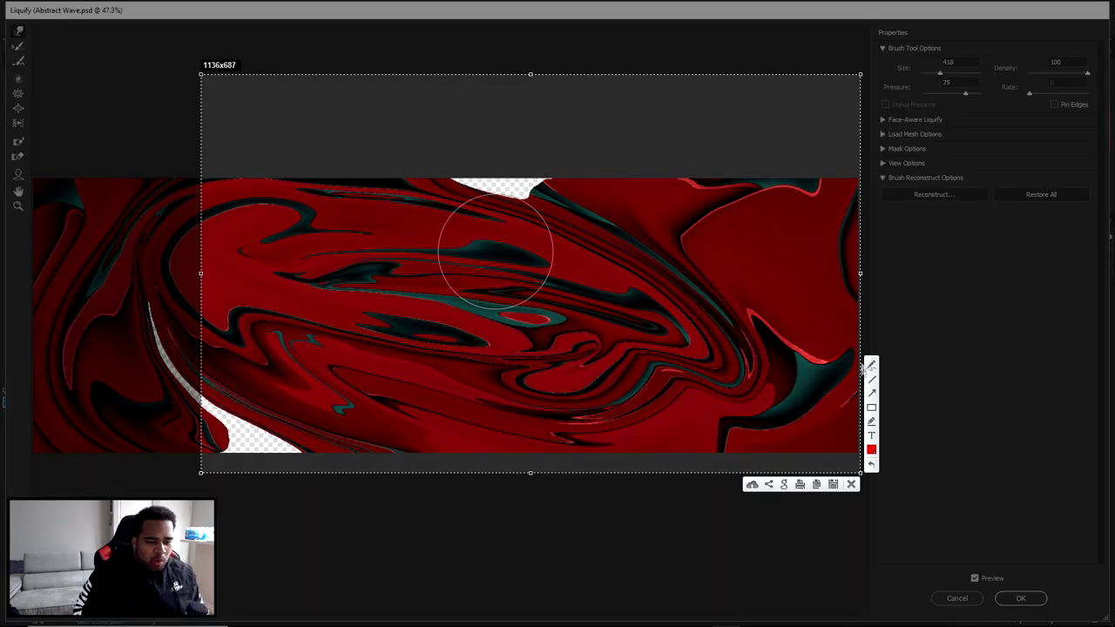
{"action": "mouse_move", "coordinate": [562, 183]}
{"action": "left_mouse_down"}
{"action": "mouse_move", "coordinate": [561, 309]}
{"action": "mouse_move", "coordinate": [754, 422]}
{"action": "mouse_move", "coordinate": [744, 305]}
{"action": "left_mouse_up"}
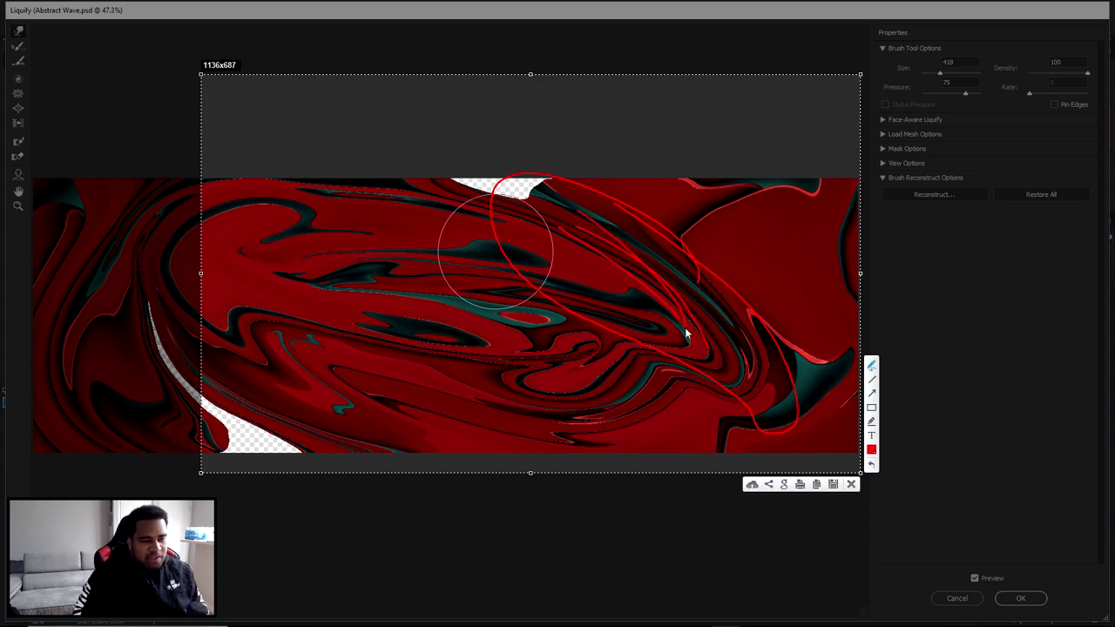
{"action": "left_click", "coordinate": [852, 484]}
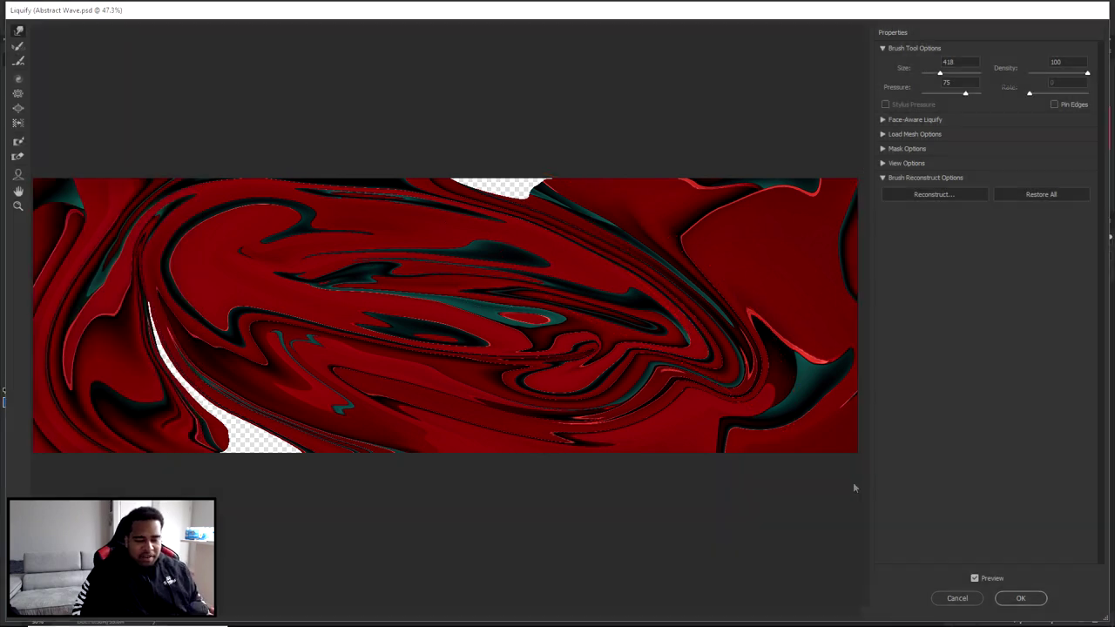
{"action": "left_click", "coordinate": [957, 599]}
{"action": "left_click", "coordinate": [987, 288]}
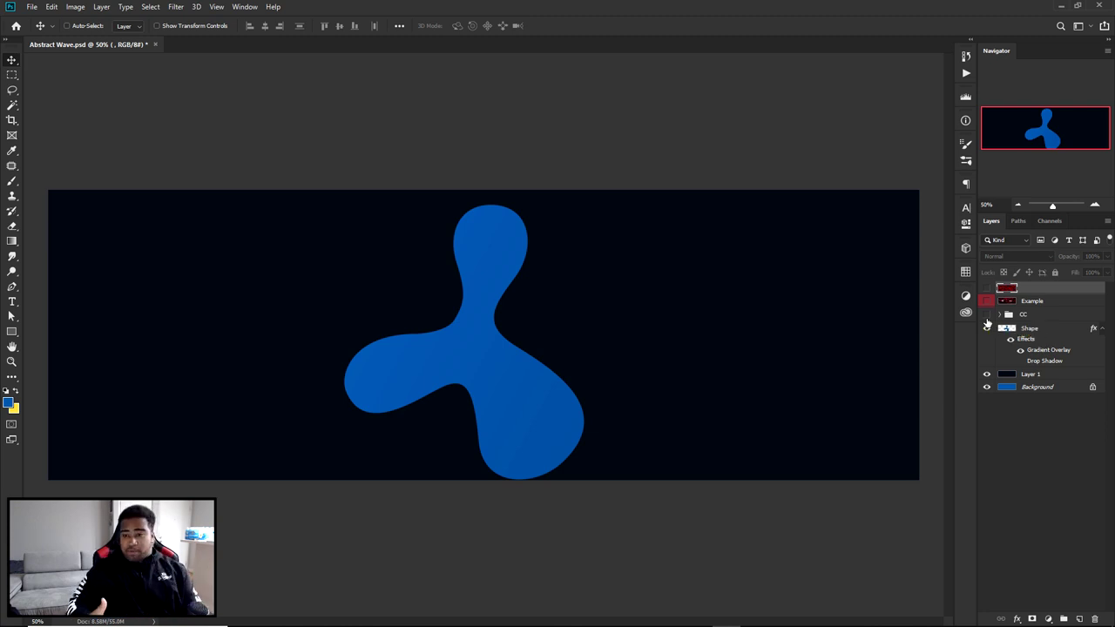
{"action": "key", "text": "Print"}
{"action": "left_click_drag", "start_coordinate": [165, 137], "coordinate": [785, 546]}
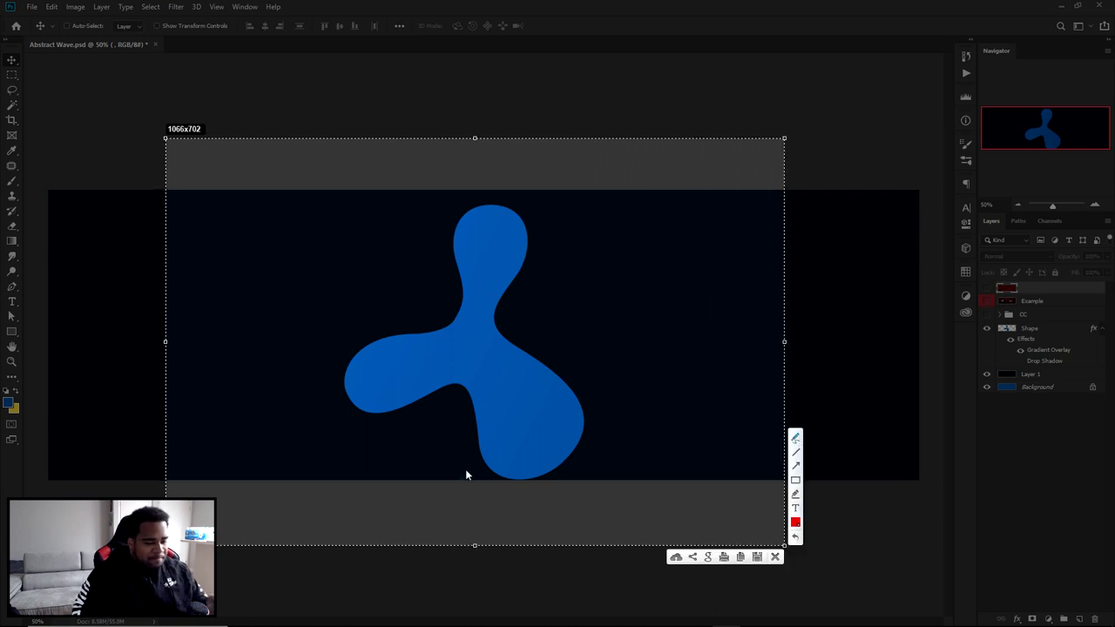
{"action": "mouse_move", "coordinate": [446, 533]}
{"action": "left_mouse_down"}
{"action": "mouse_move", "coordinate": [417, 533]}
{"action": "mouse_move", "coordinate": [238, 370]}
{"action": "mouse_move", "coordinate": [453, 339]}
{"action": "mouse_move", "coordinate": [755, 467]}
{"action": "left_mouse_up"}
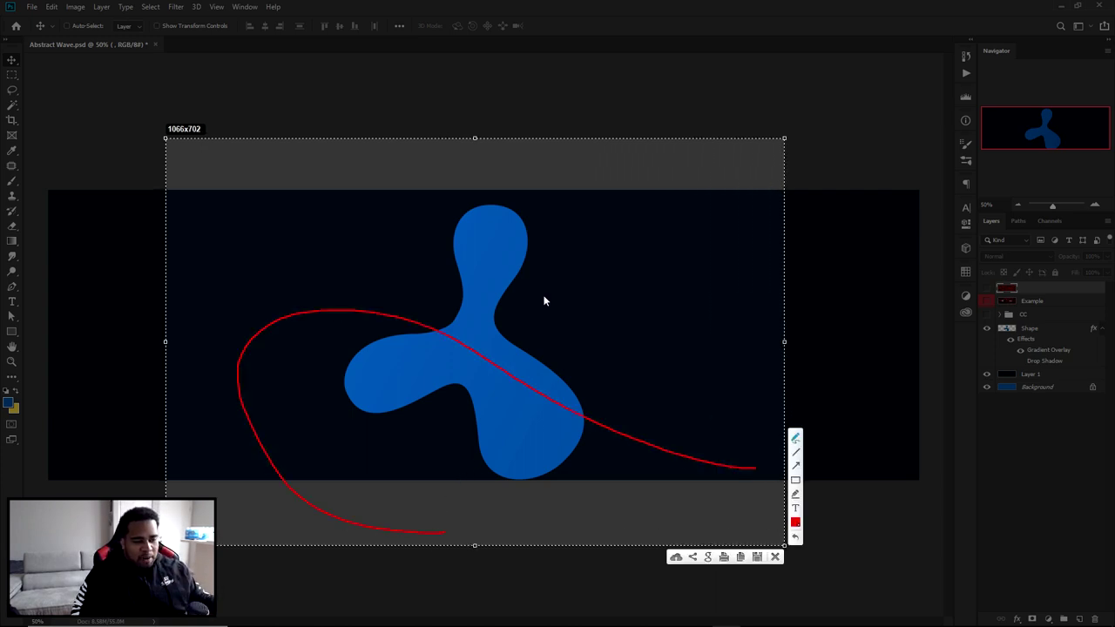
{"action": "mouse_move", "coordinate": [462, 215]}
{"action": "left_mouse_down"}
{"action": "mouse_move", "coordinate": [455, 254]}
{"action": "mouse_move", "coordinate": [477, 292]}
{"action": "mouse_move", "coordinate": [567, 378]}
{"action": "mouse_move", "coordinate": [515, 405]}
{"action": "mouse_move", "coordinate": [339, 412]}
{"action": "left_mouse_up"}
{"action": "mouse_move", "coordinate": [405, 399]}
{"action": "left_mouse_down"}
{"action": "mouse_move", "coordinate": [647, 447]}
{"action": "mouse_move", "coordinate": [412, 430]}
{"action": "left_mouse_up"}
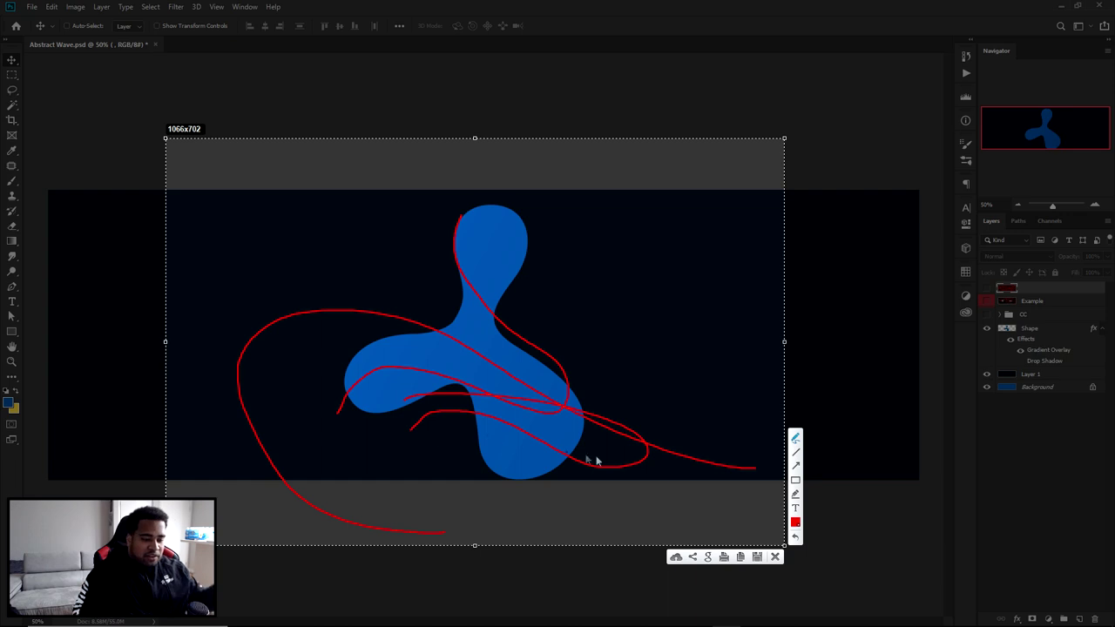
{"action": "left_click", "coordinate": [774, 557]}
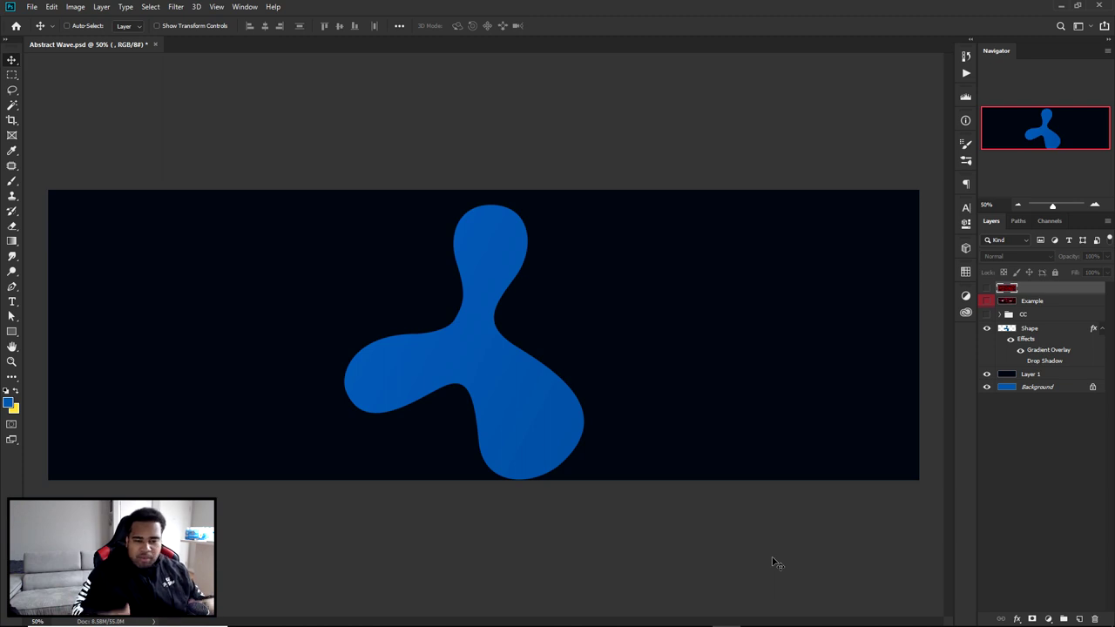
{"action": "key", "text": "p"}
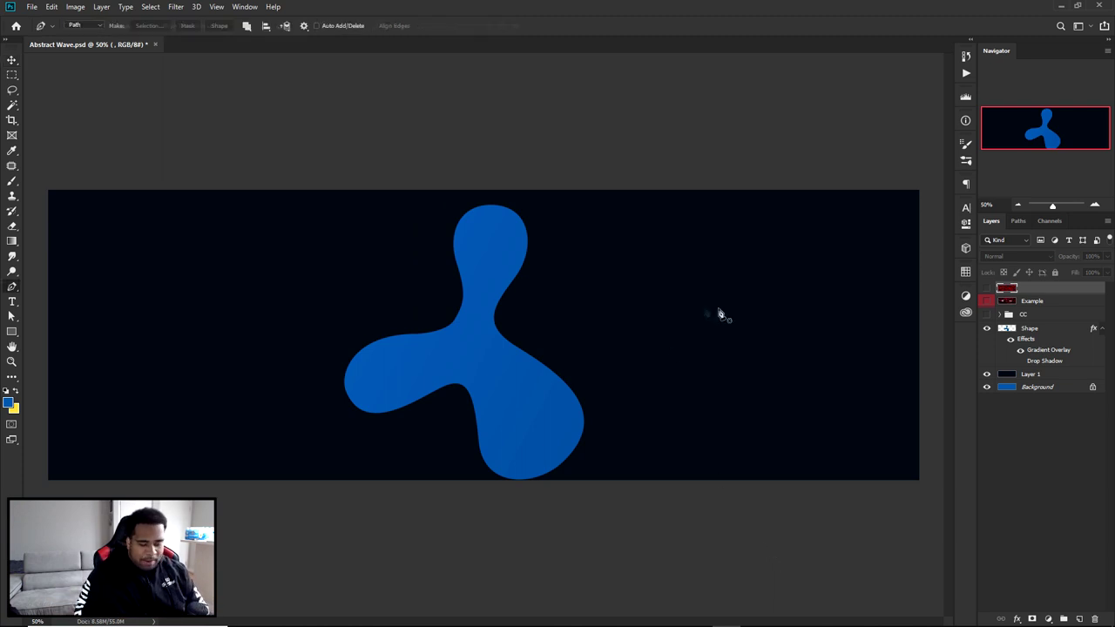
{"action": "left_click", "coordinate": [683, 307]}
{"action": "left_click_drag", "start_coordinate": [704, 271], "coordinate": [784, 304]}
{"action": "right_click", "coordinate": [693, 298]}
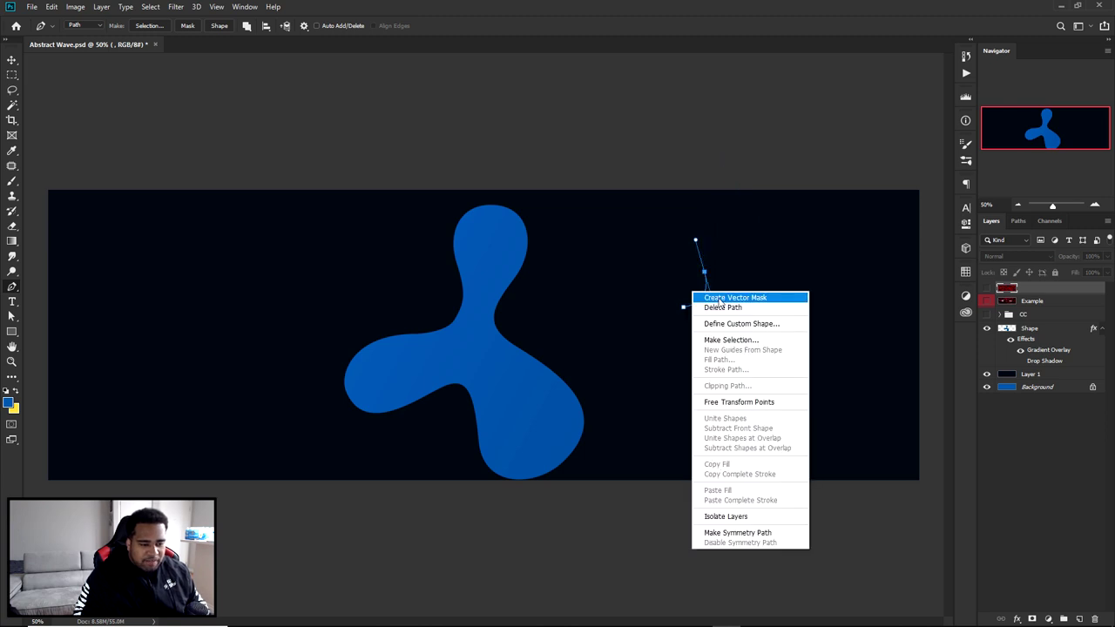
{"action": "left_click", "coordinate": [705, 304]}
{"action": "left_click", "coordinate": [675, 303]}
{"action": "left_click", "coordinate": [703, 271]}
{"action": "left_click_drag", "start_coordinate": [703, 273], "coordinate": [747, 283]}
{"action": "key", "text": "ctrl+z"}
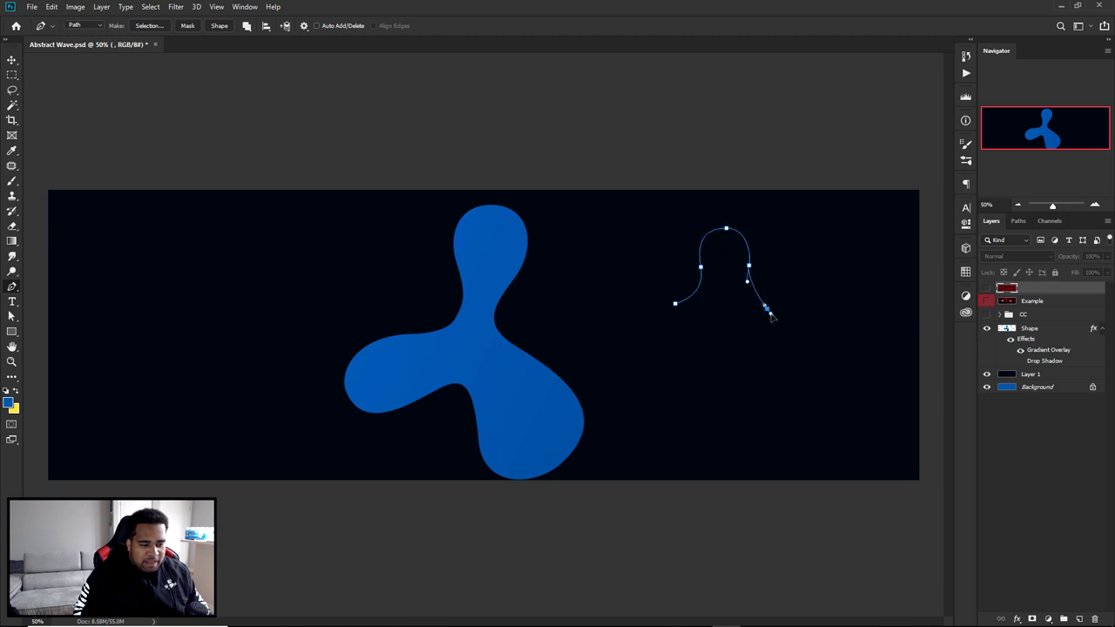
{"action": "left_click_drag", "start_coordinate": [771, 318], "coordinate": [796, 326]}
{"action": "left_click_drag", "start_coordinate": [872, 404], "coordinate": [824, 466]}
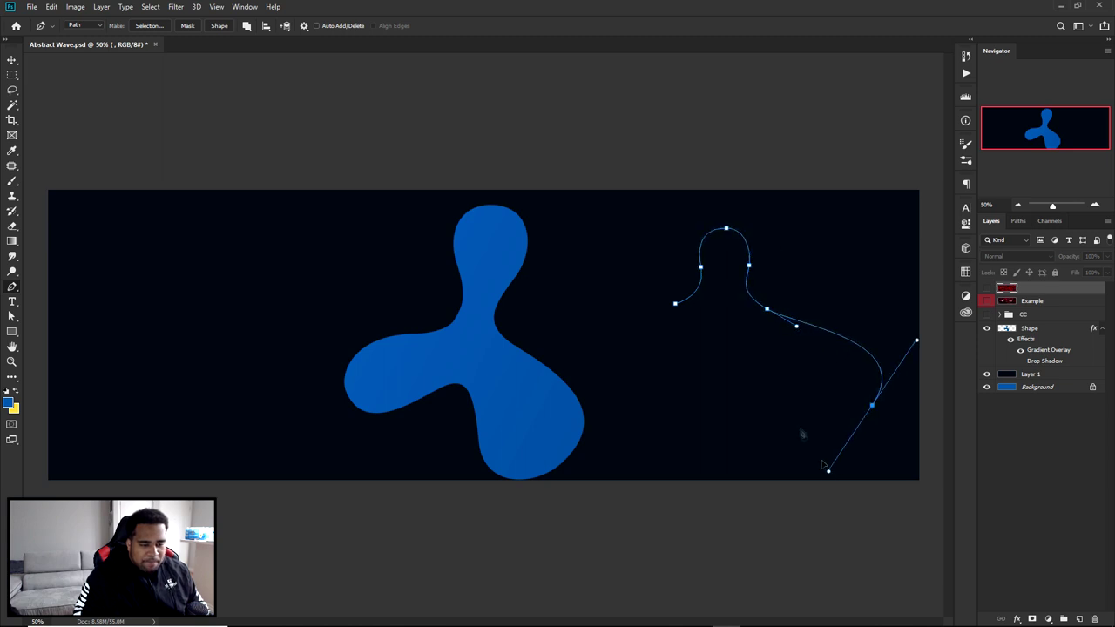
{"action": "left_click_drag", "start_coordinate": [736, 370], "coordinate": [666, 321]}
{"action": "left_click", "coordinate": [676, 304]}
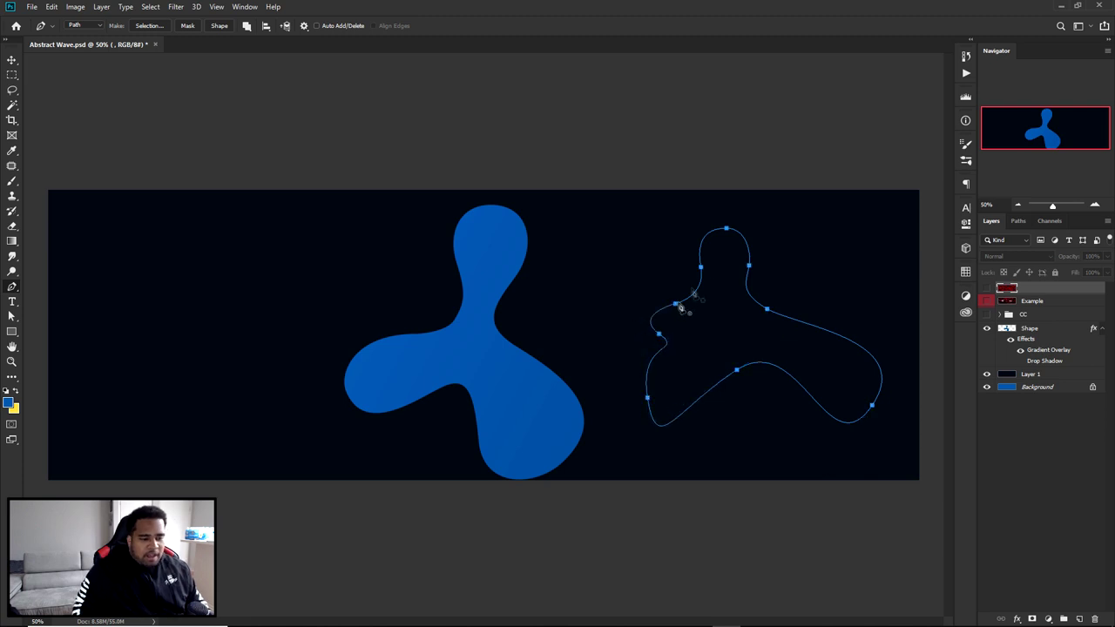
{"action": "right_click", "coordinate": [826, 267]}
{"action": "left_click", "coordinate": [841, 277]}
{"action": "key", "text": "v"}
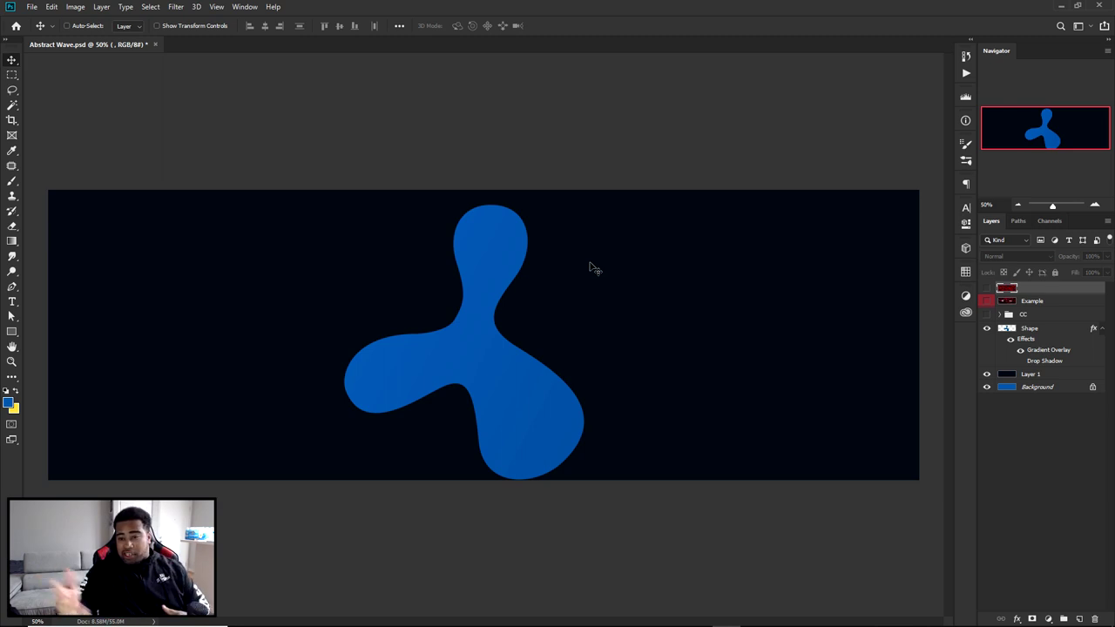
- Hide Layer 1, select the Shape layer and turn on its Drop Shadow
{"action": "left_click", "coordinate": [987, 374]}
{"action": "left_click", "coordinate": [485, 287], "text": "ctrl"}
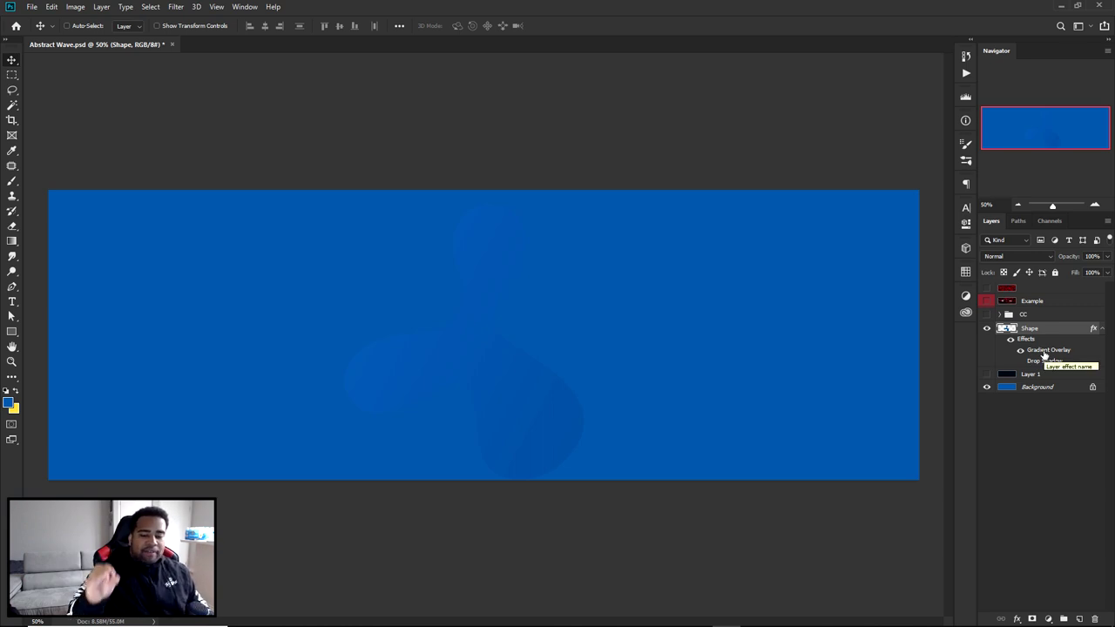
{"action": "left_click", "coordinate": [1019, 362]}
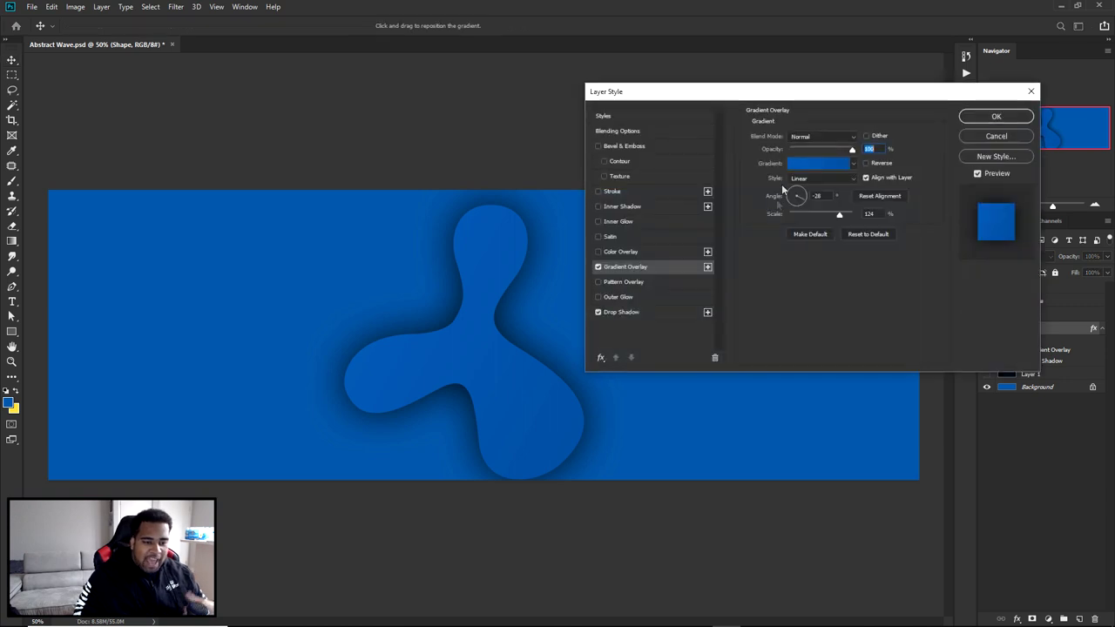
- Check the Gradient Overlay's left and right stop colours, then edit the Drop Shadow colour 040f18
{"action": "left_click", "coordinate": [817, 163]}
{"action": "left_click", "coordinate": [829, 541]}
{"action": "double_click", "coordinate": [829, 542]}
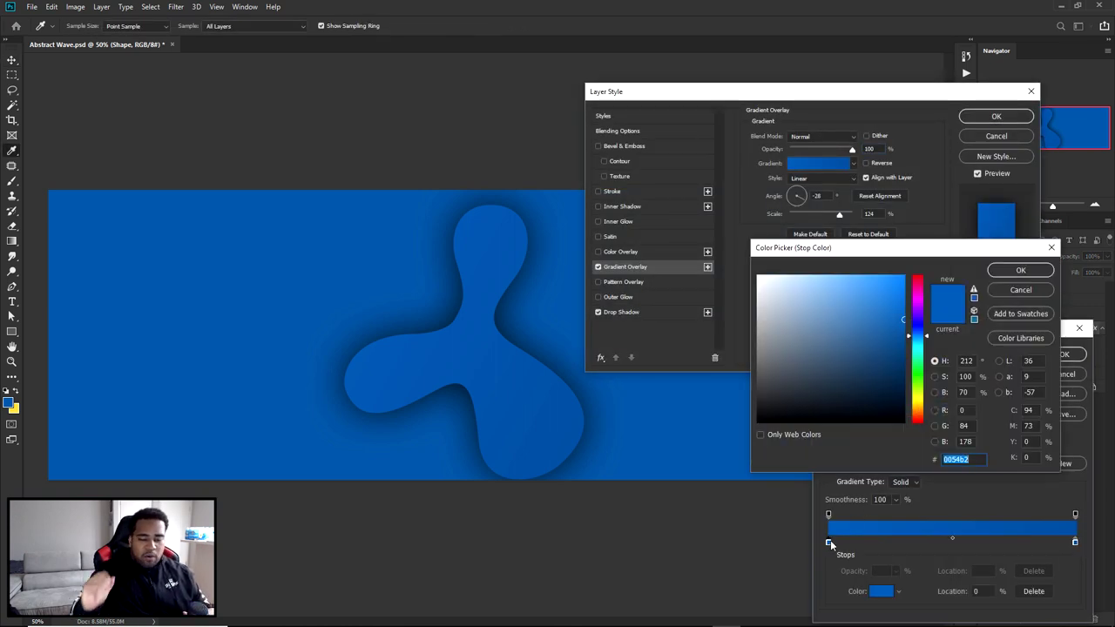
{"action": "left_click", "coordinate": [1020, 270]}
{"action": "left_click", "coordinate": [1076, 543]}
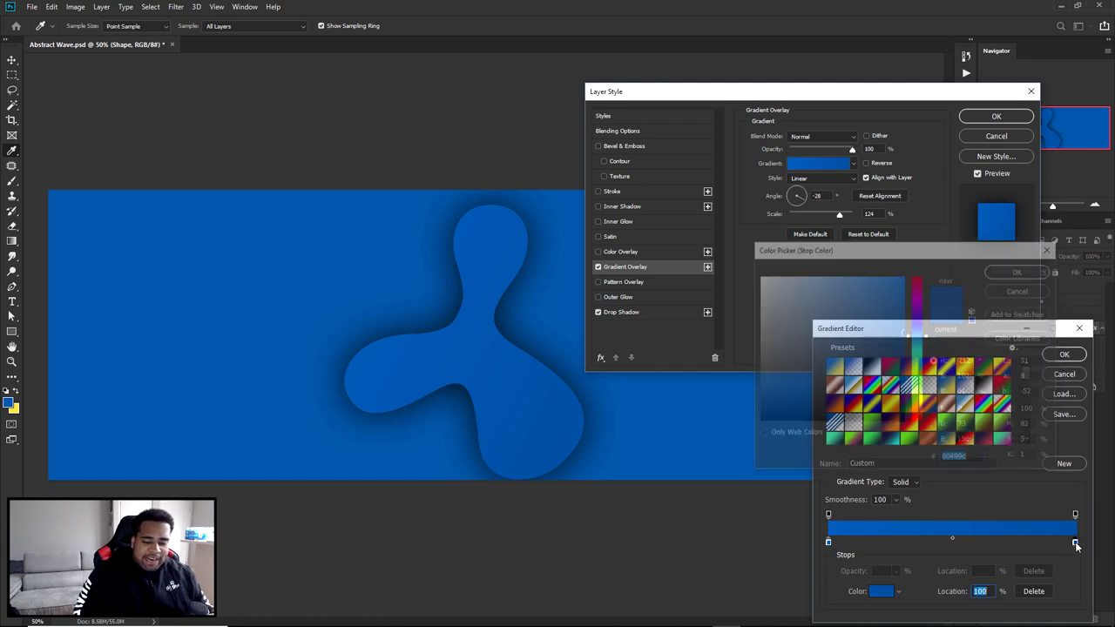
{"action": "double_click", "coordinate": [1075, 543]}
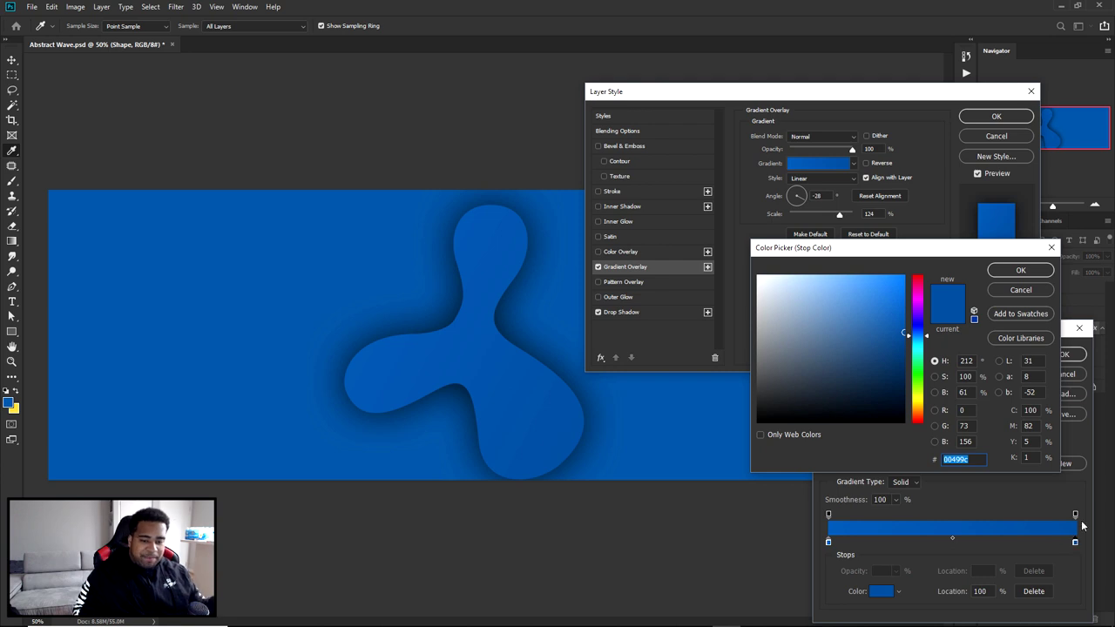
{"action": "left_click", "coordinate": [1020, 270]}
{"action": "left_click", "coordinate": [1064, 355]}
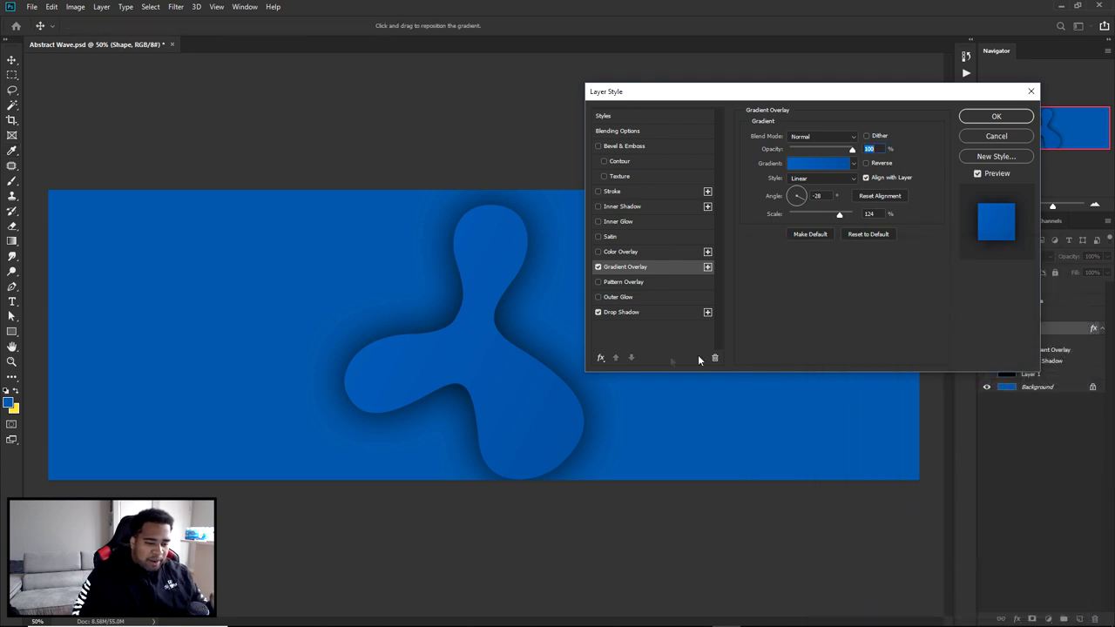
{"action": "left_click", "coordinate": [615, 314]}
{"action": "left_click", "coordinate": [865, 139]}
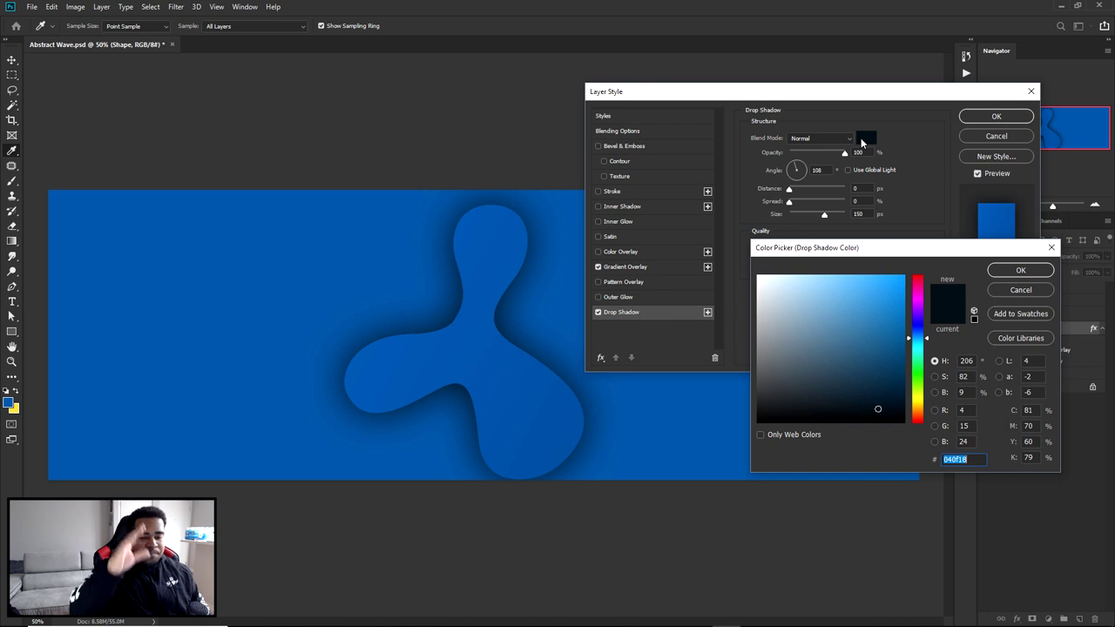
- Apply the dark Drop Shadow at 150 px size, then check the 0050a4 foreground colour
{"action": "key", "text": "Return"}
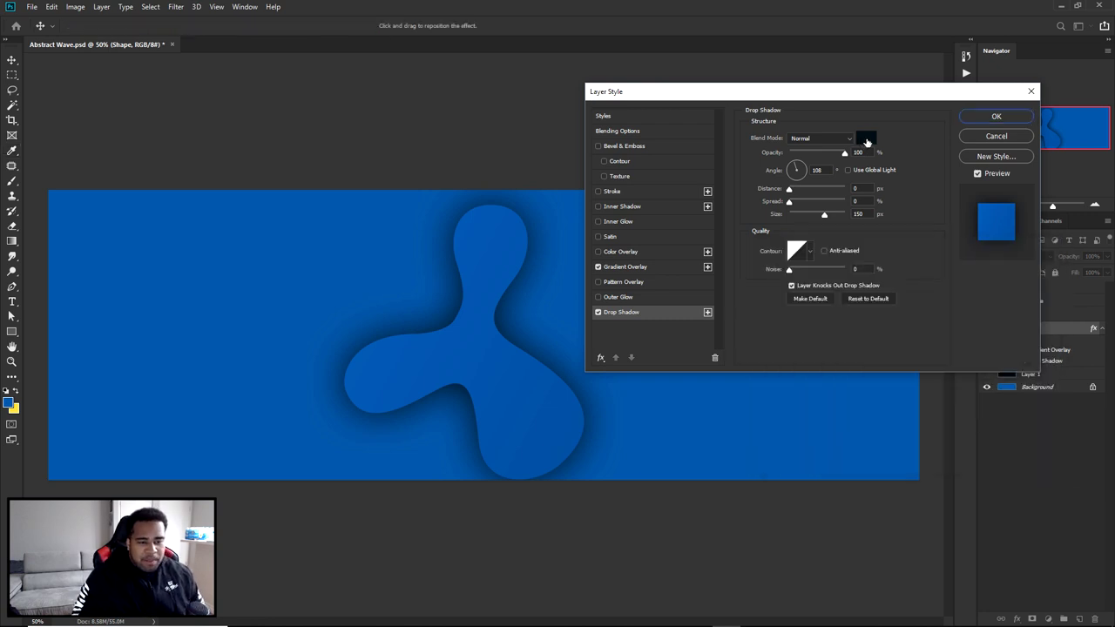
{"action": "left_click", "coordinate": [858, 214]}
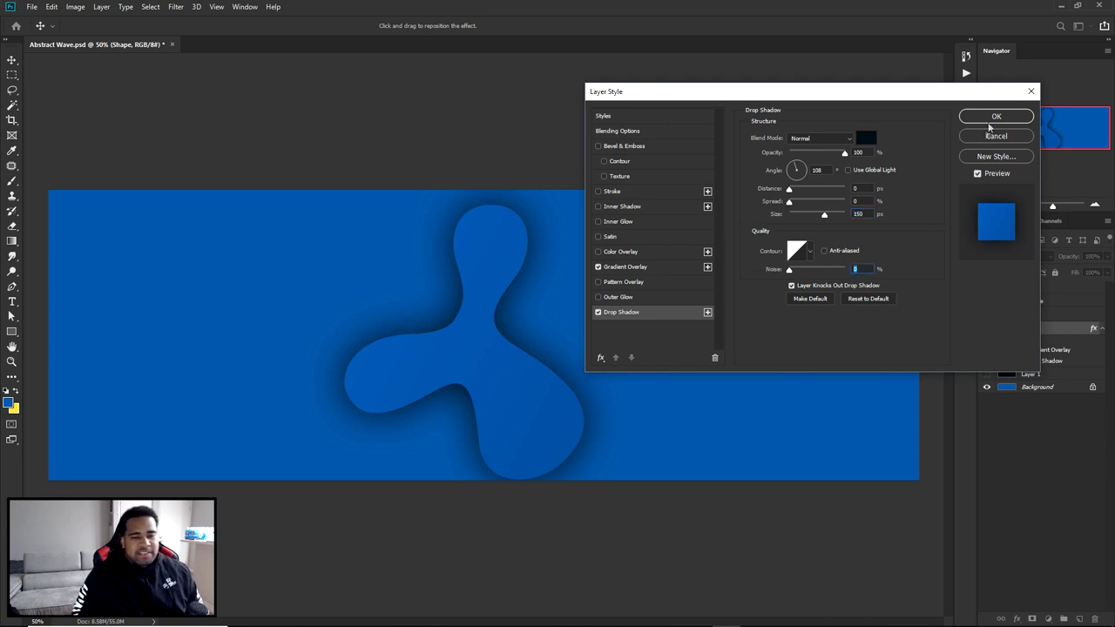
{"action": "left_click", "coordinate": [997, 117]}
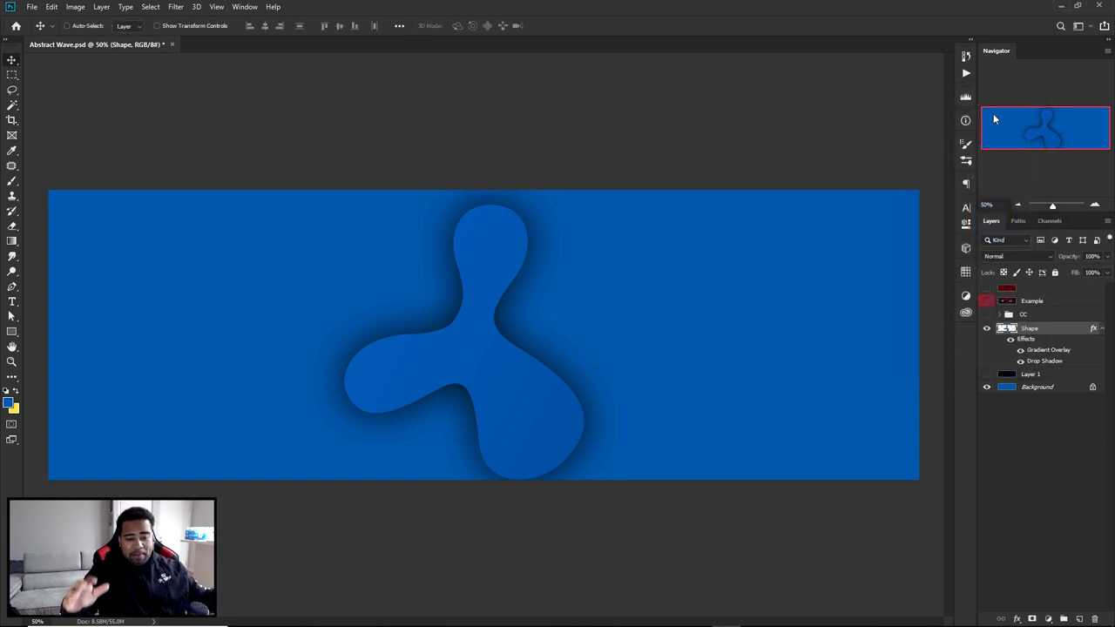
{"action": "left_click", "coordinate": [9, 403]}
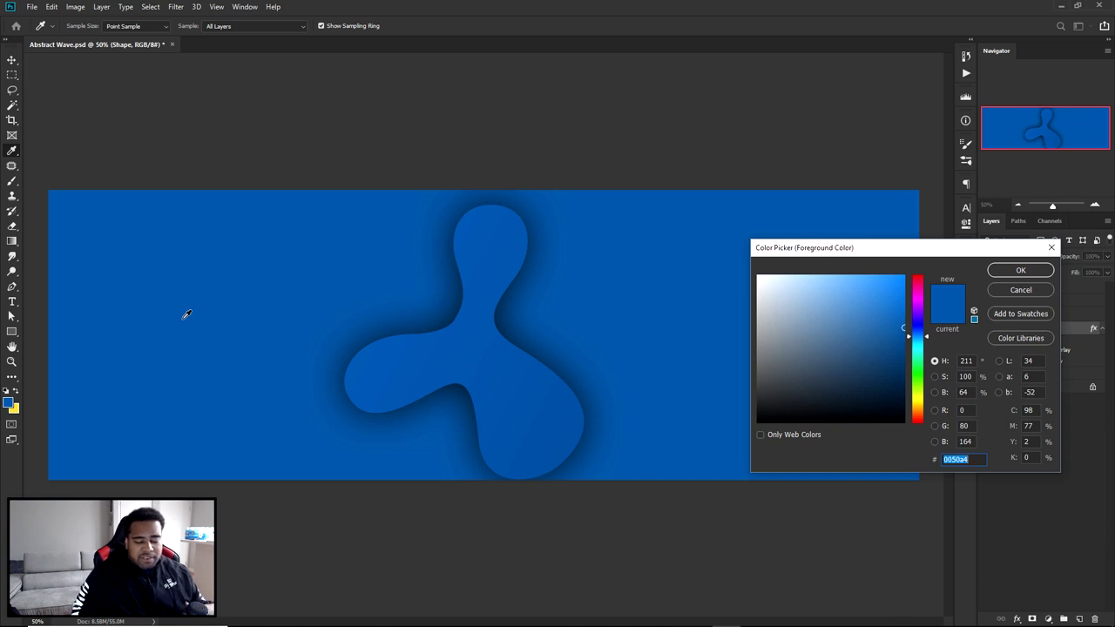
- Move the blob to the banner's left edge and duplicate it beside itself
{"action": "left_click", "coordinate": [1000, 273]}
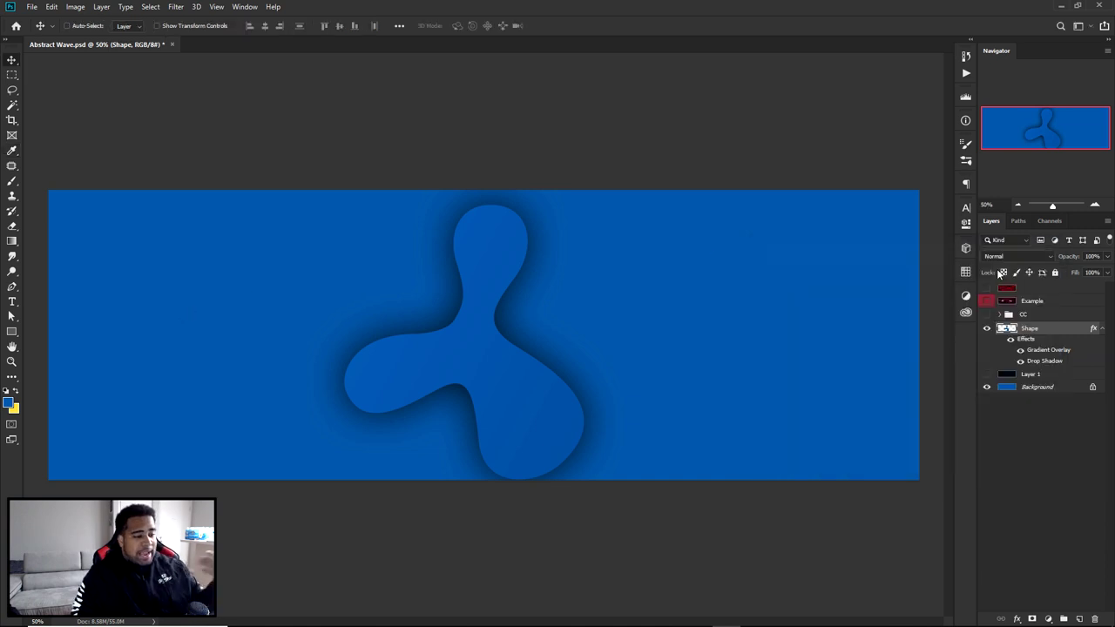
{"action": "left_click_drag", "start_coordinate": [482, 281], "coordinate": [126, 275]}
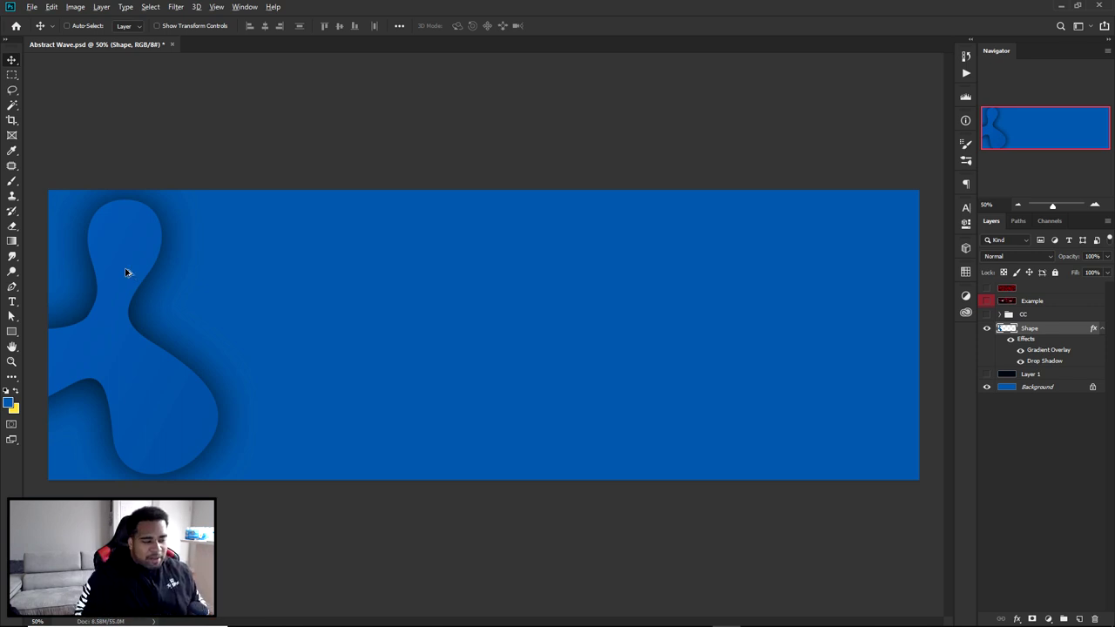
{"action": "left_click_drag", "start_coordinate": [121, 276], "coordinate": [241, 231]}
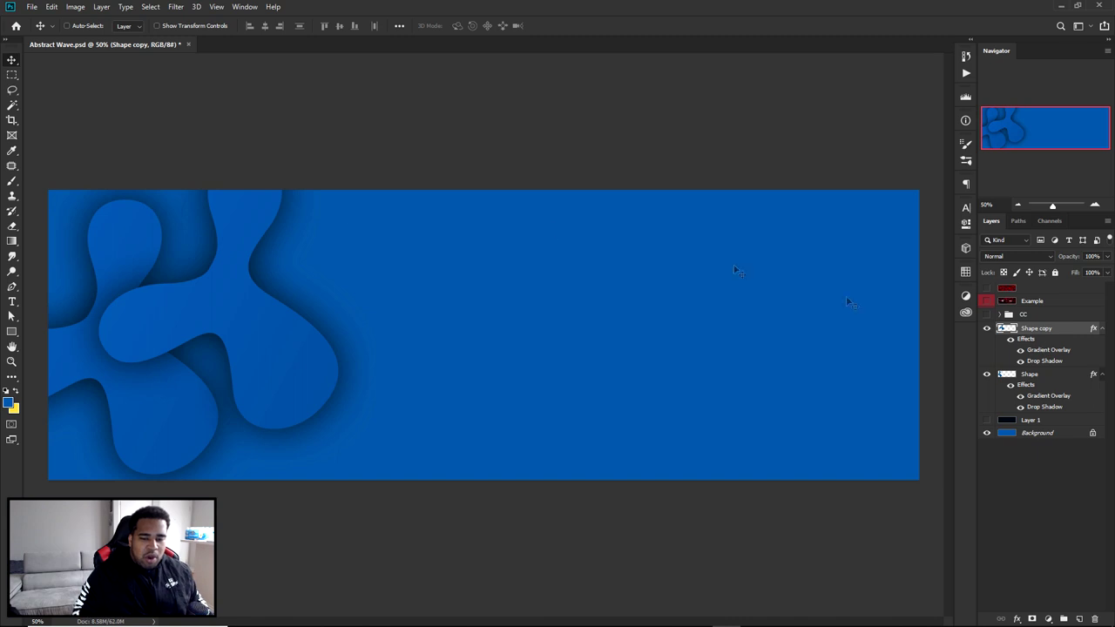
{"action": "left_click_drag", "start_coordinate": [1069, 332], "coordinate": [1081, 619]}
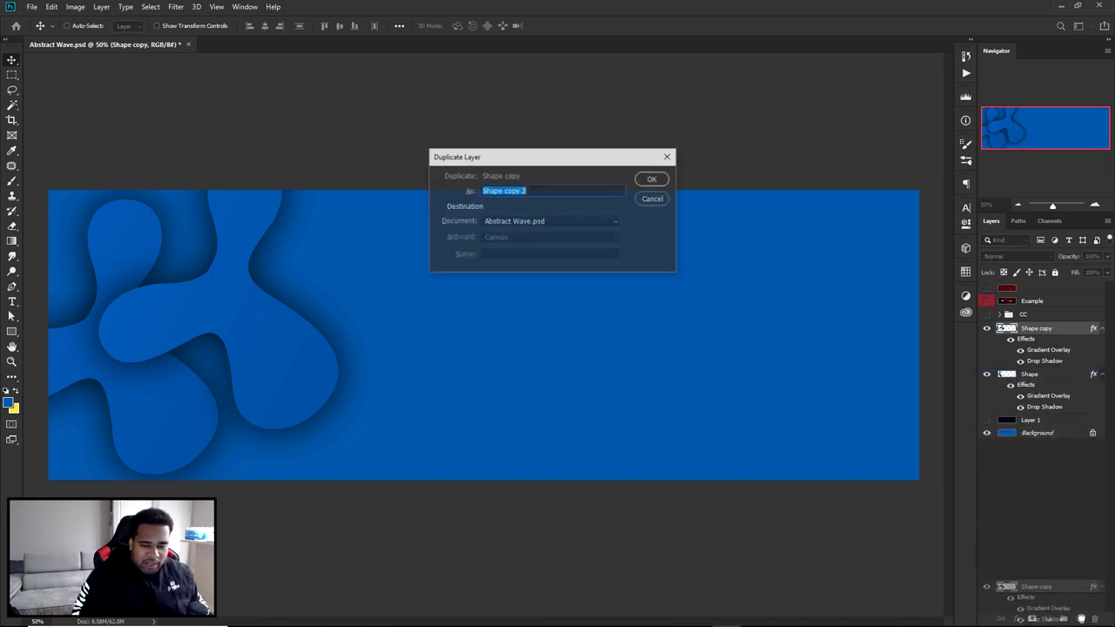
{"action": "left_click", "coordinate": [655, 200]}
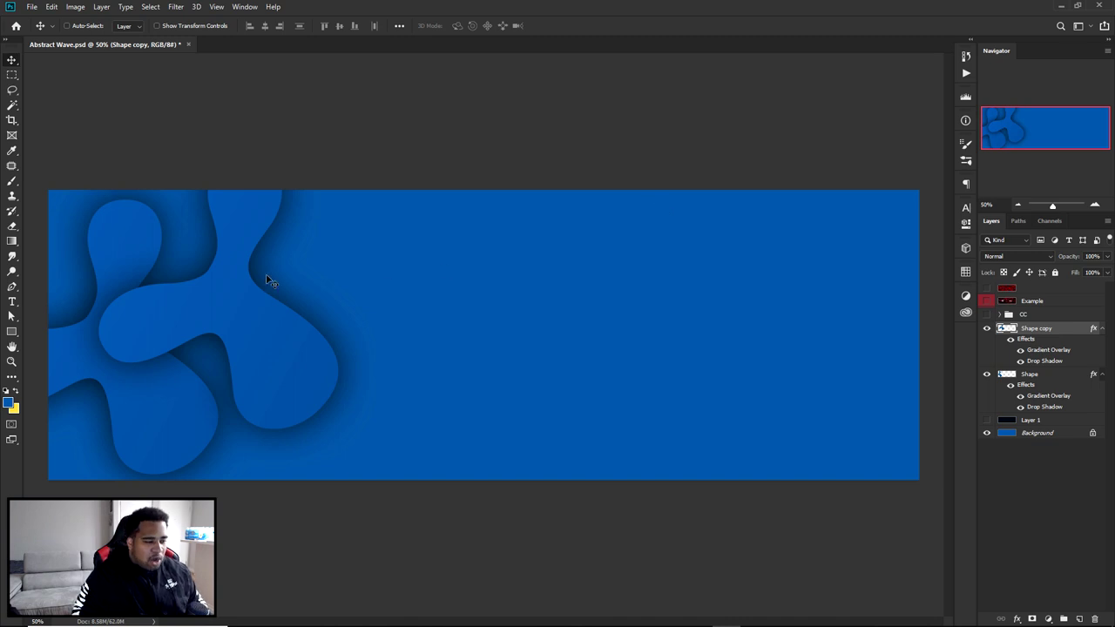
- Undo an extra duplicate and rename the Shape copy layer to Shape 2
{"action": "left_click_drag", "start_coordinate": [227, 253], "coordinate": [513, 324]}
{"action": "key", "text": "ctrl+z"}
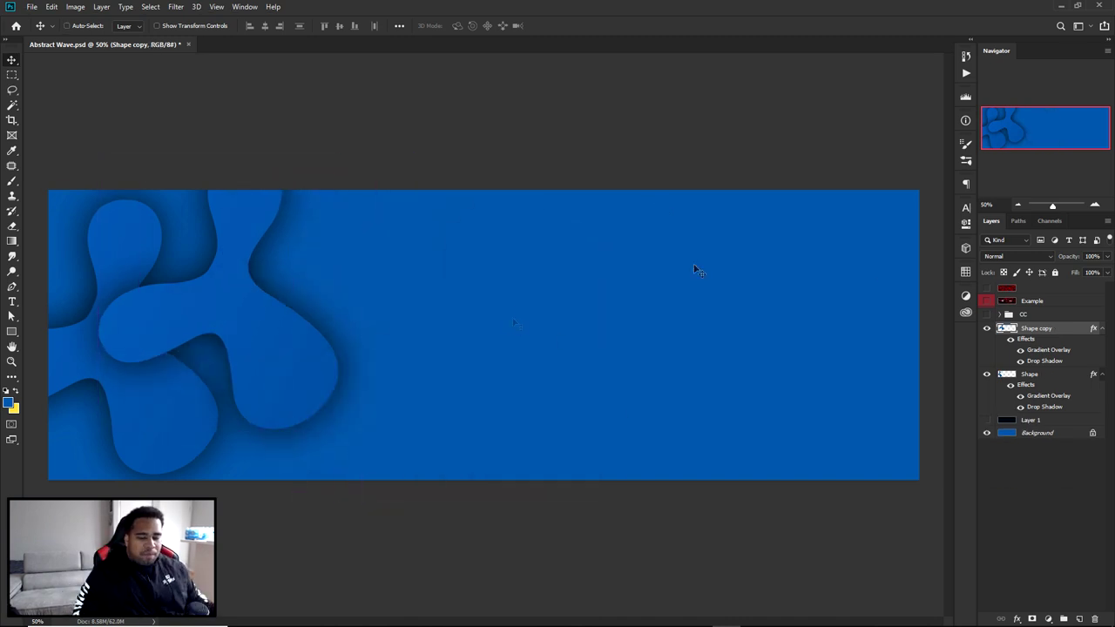
{"action": "double_click", "coordinate": [1033, 327]}
{"action": "left_click_drag", "start_coordinate": [1040, 327], "coordinate": [1065, 330]}
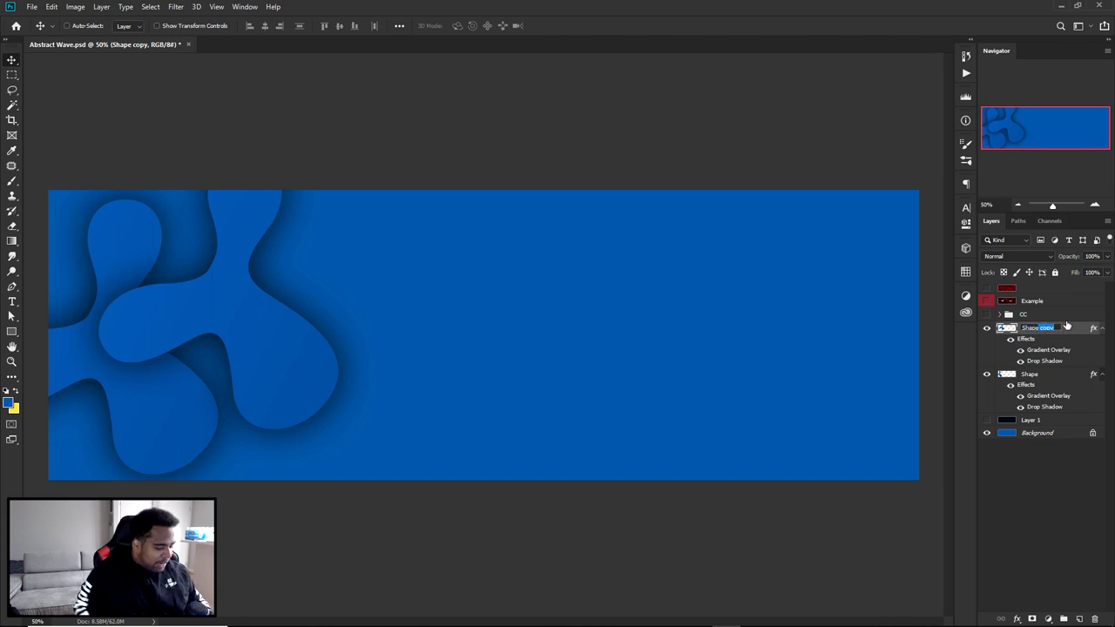
{"action": "type", "text": "2"}
{"action": "key", "text": "Return"}
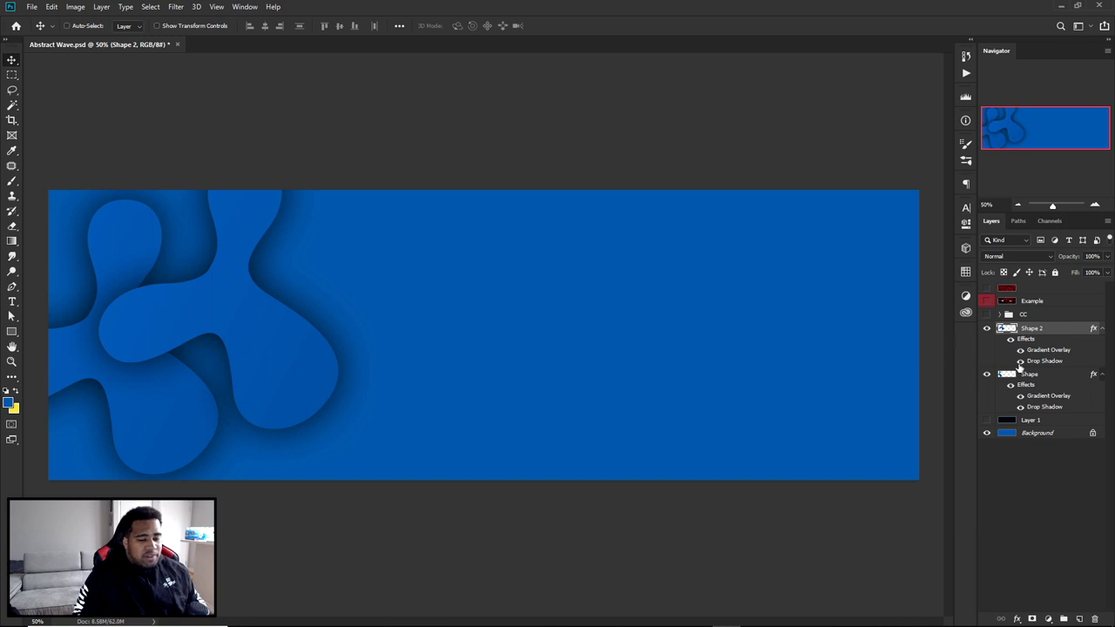
- Rotate Shape 2 to about 62°
{"action": "key", "text": "ctrl"}
{"action": "key", "text": "ctrl+t"}
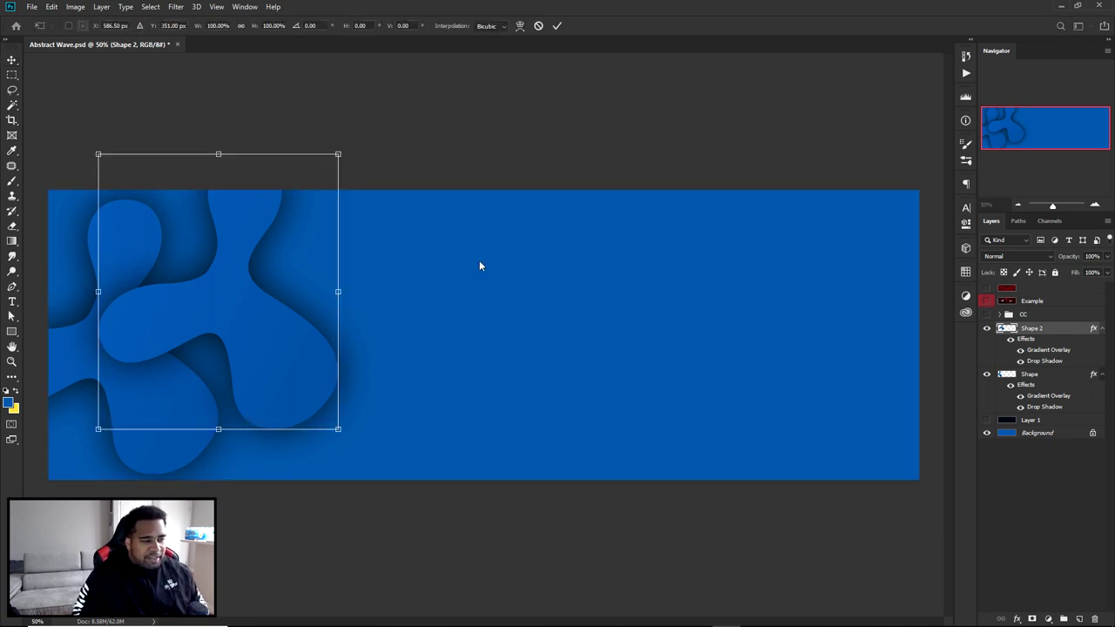
{"action": "left_click_drag", "start_coordinate": [351, 144], "coordinate": [291, 376]}
{"action": "key", "text": "Return"}
- Create rotated copies Shape 2 copy and Shape 2 copy 2 (about 15°), placing them rightward
{"action": "key", "text": "ctrl+t"}
{"action": "left_click_drag", "start_coordinate": [450, 278], "coordinate": [419, 285]}
{"action": "key", "text": "Return"}
{"action": "key", "text": "ctrl+t"}
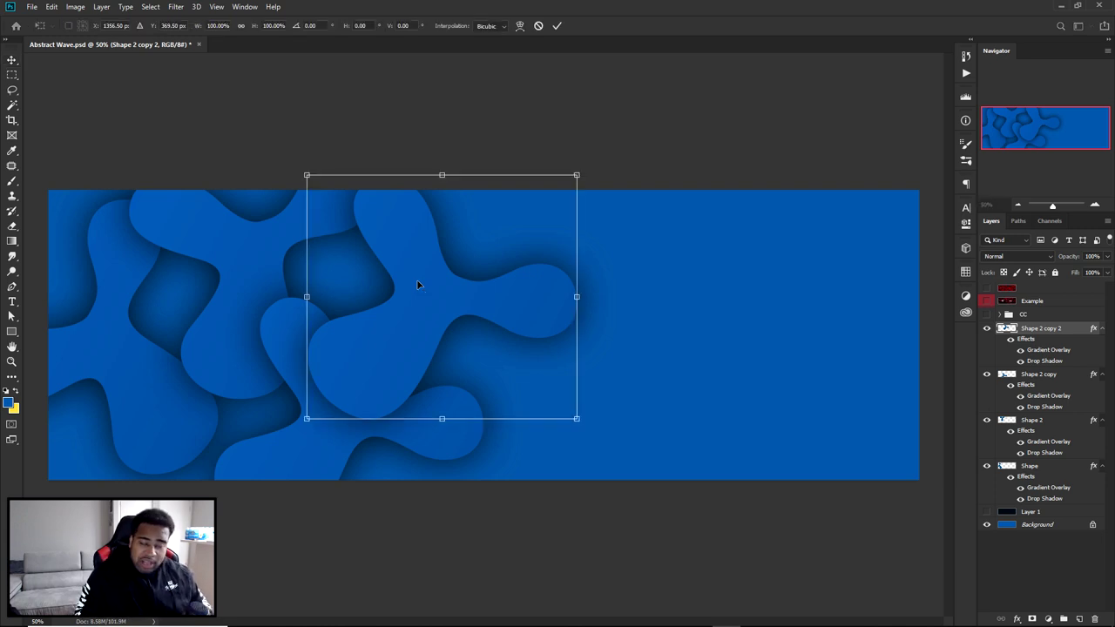
{"action": "left_click_drag", "start_coordinate": [459, 132], "coordinate": [559, 191]}
{"action": "left_click_drag", "start_coordinate": [436, 320], "coordinate": [413, 283]}
{"action": "left_click_drag", "start_coordinate": [602, 360], "coordinate": [575, 276]}
{"action": "key", "text": "Return"}
{"action": "left_click_drag", "start_coordinate": [440, 283], "coordinate": [504, 363]}
- Add Shape 2 copy 3 rotated about 85° and Shape 2 copy 4 rotated about 100°
{"action": "key", "text": "ctrl+t"}
{"action": "left_click_drag", "start_coordinate": [636, 252], "coordinate": [636, 400]}
{"action": "key", "text": "Return"}
{"action": "key", "text": "ctrl+t"}
{"action": "key", "text": "Return"}
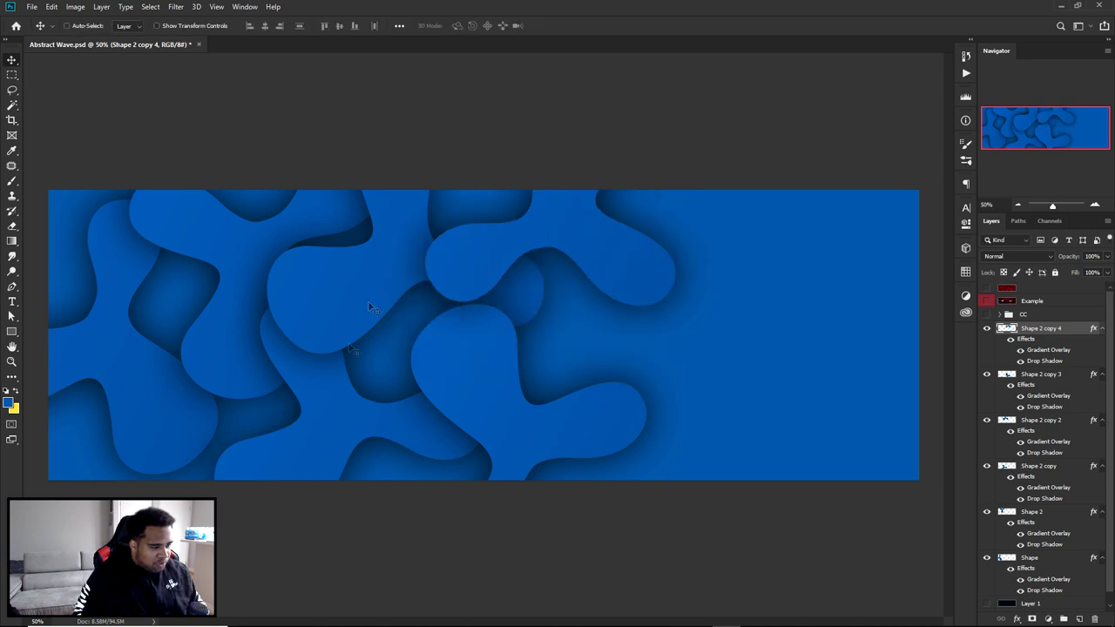
{"action": "key", "text": "ctrl+t"}
{"action": "left_click_drag", "start_coordinate": [622, 279], "coordinate": [664, 310]}
{"action": "key", "text": "Return"}
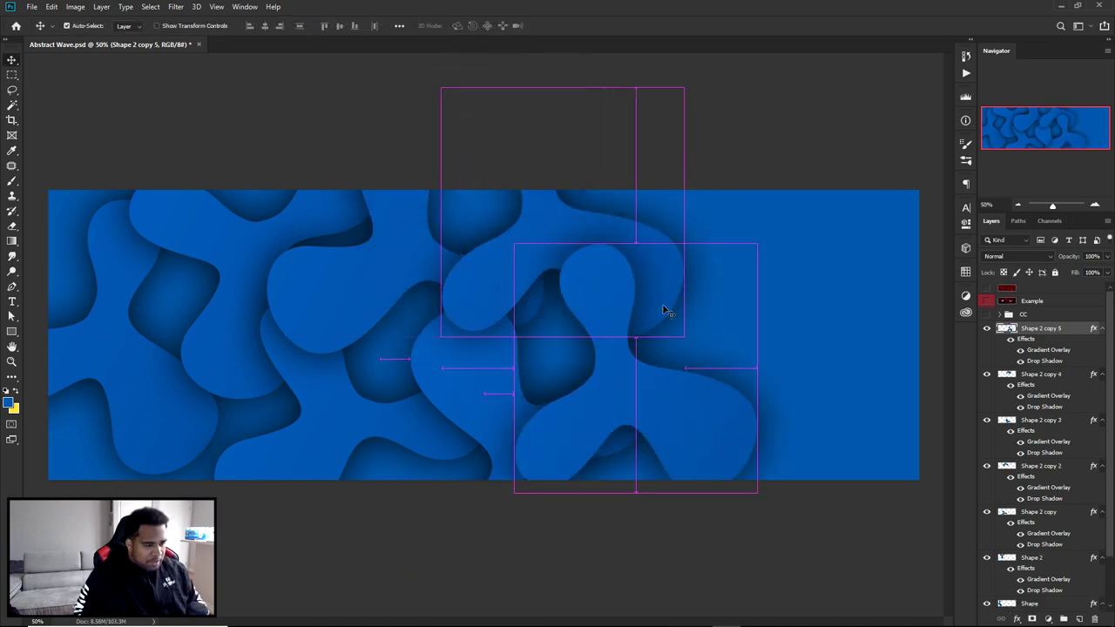
- Rotate Shape 2 copy 5 clockwise and reposition it and Shape 2 copy lower on the banner
{"action": "key", "text": "ctrl+t"}
{"action": "left_click_drag", "start_coordinate": [762, 237], "coordinate": [783, 310]}
{"action": "key", "text": "Return"}
{"action": "left_click_drag", "start_coordinate": [639, 335], "coordinate": [672, 348]}
{"action": "left_click_drag", "start_coordinate": [276, 297], "coordinate": [386, 419]}
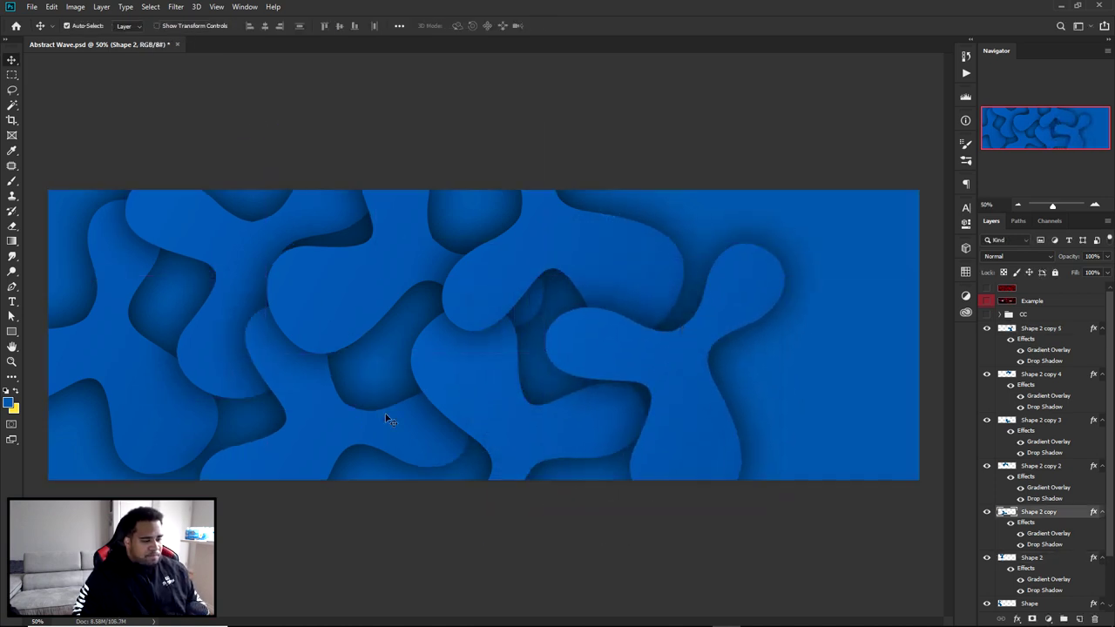
{"action": "left_click", "coordinate": [635, 374]}
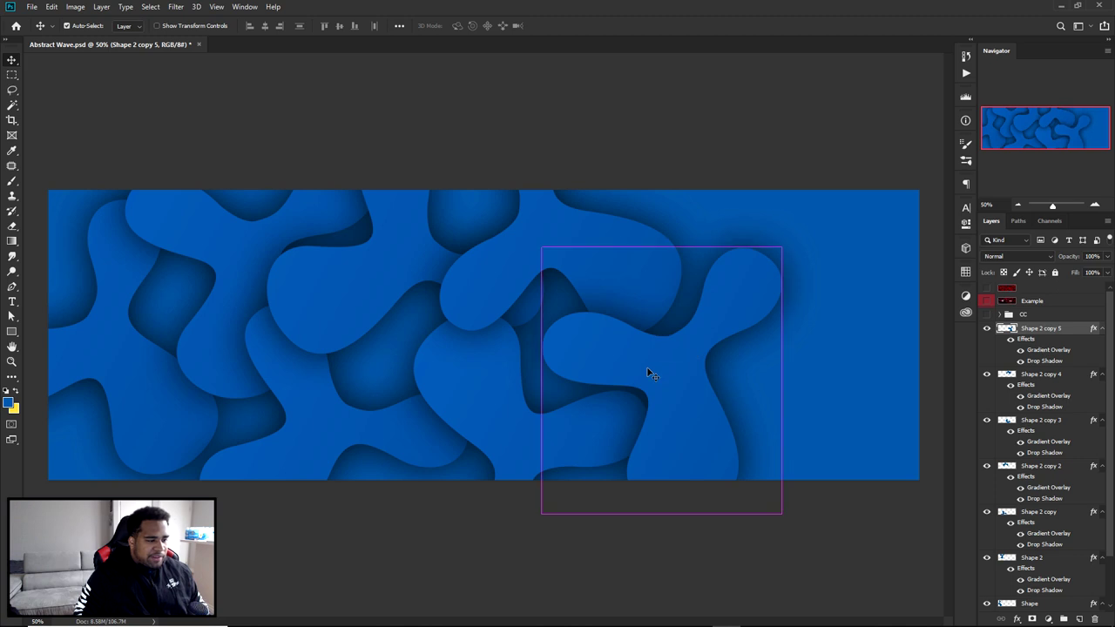
{"action": "left_click_drag", "start_coordinate": [647, 373], "coordinate": [650, 373]}
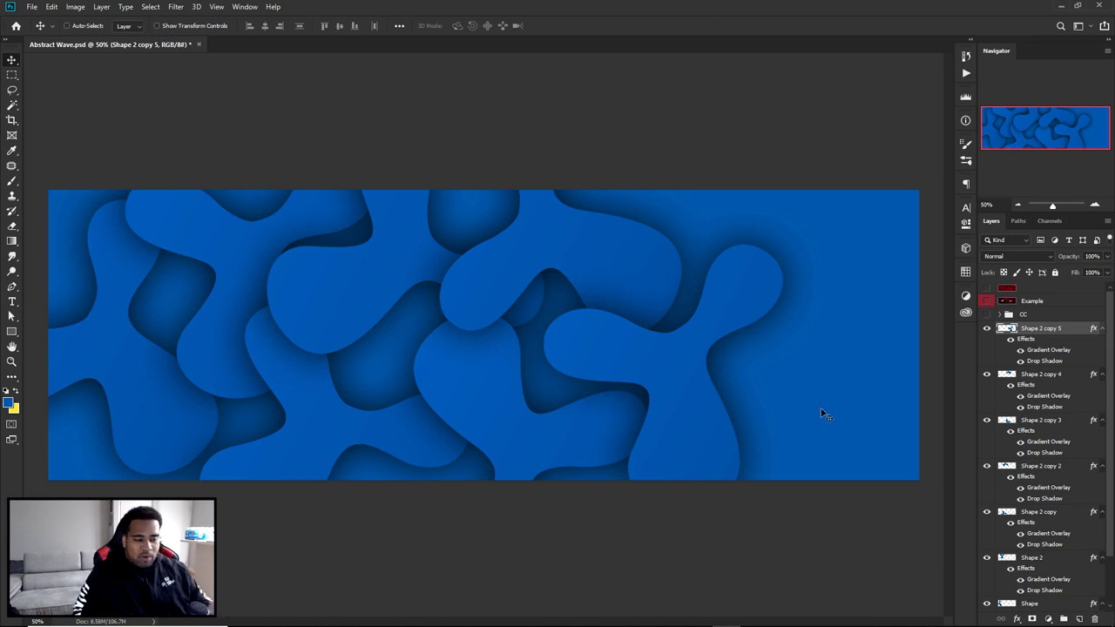
- Undo a stray blob duplicate, then collapse the effects lists of Shape through Shape 2 copy 5
{"action": "left_click_drag", "start_coordinate": [688, 374], "coordinate": [791, 270]}
{"action": "key", "text": "ctrl+z"}
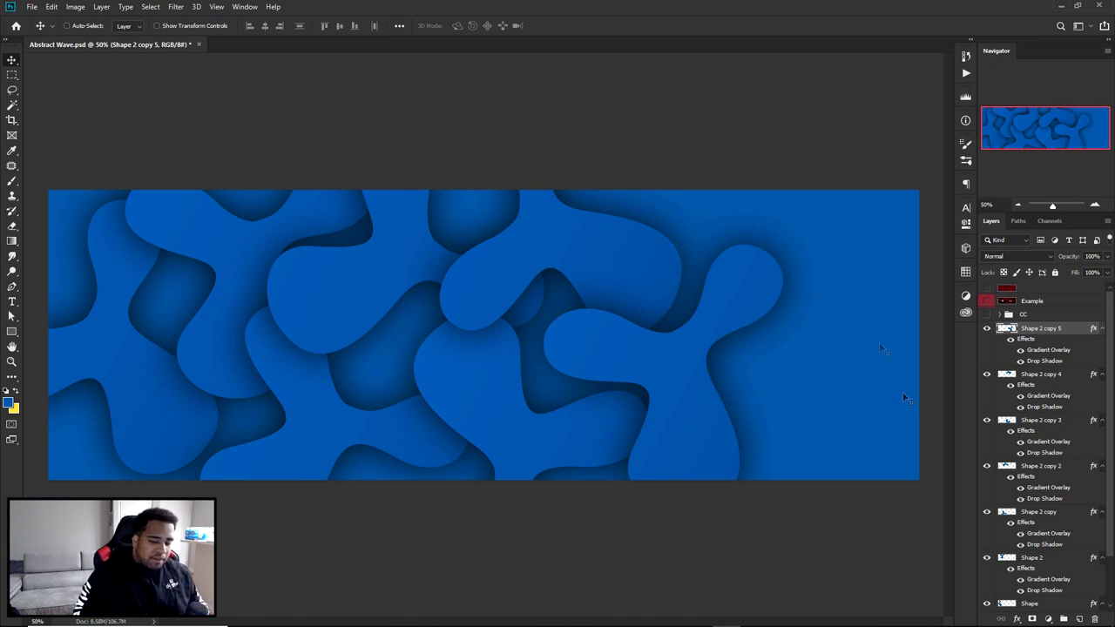
{"action": "left_click", "coordinate": [1044, 515]}
{"action": "left_click", "coordinate": [1102, 466]}
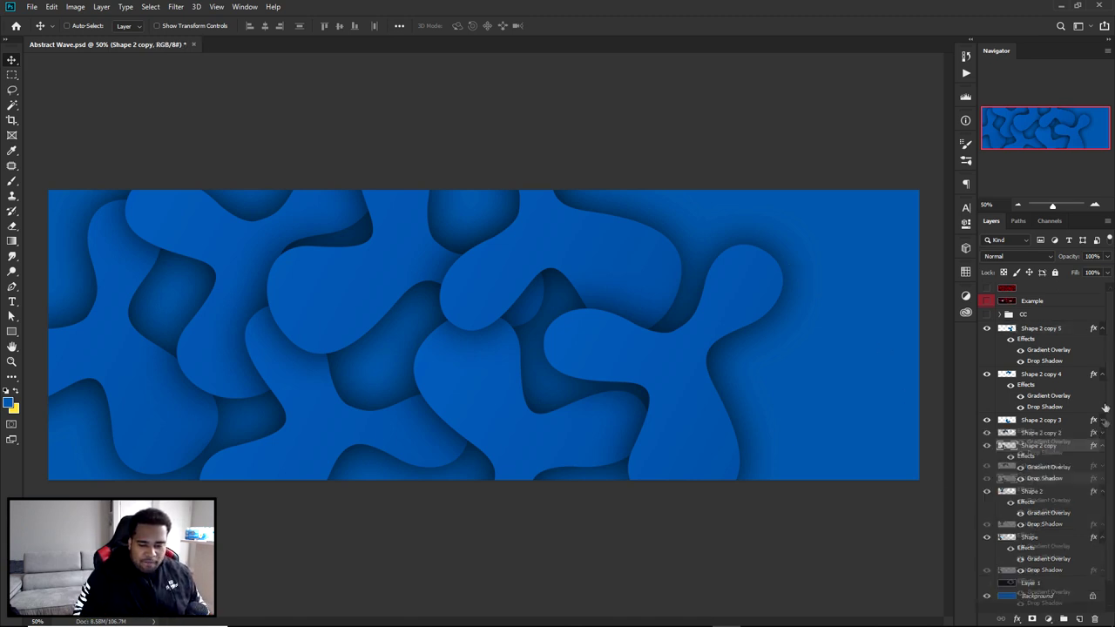
{"action": "left_click", "coordinate": [1102, 420]}
{"action": "left_click", "coordinate": [1102, 374]}
{"action": "left_click", "coordinate": [1102, 328]}
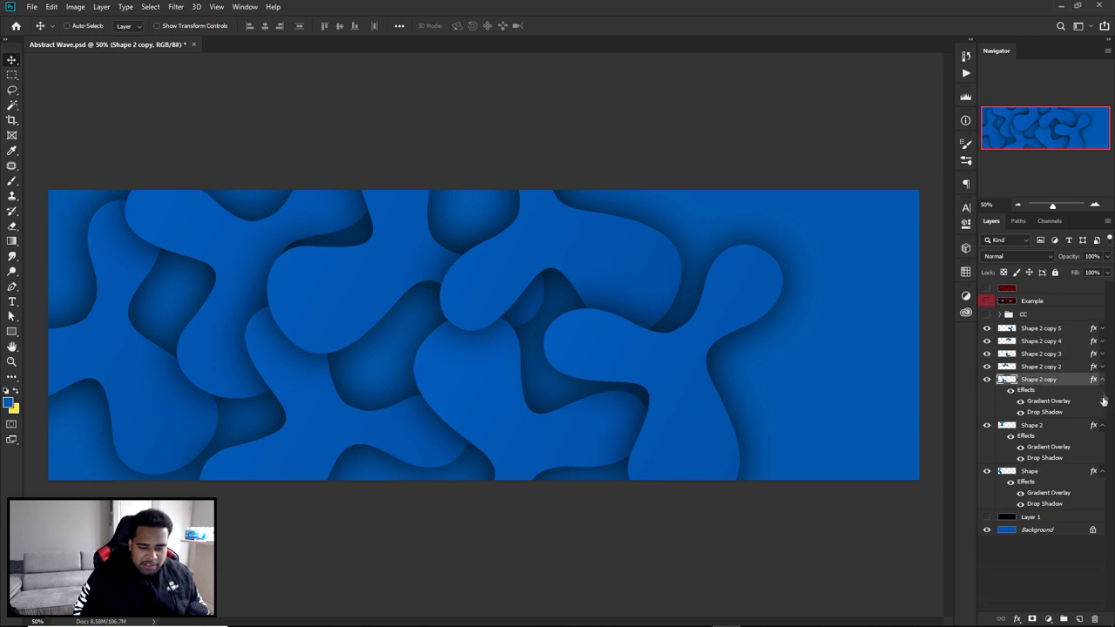
{"action": "left_click", "coordinate": [1102, 380]}
{"action": "left_click", "coordinate": [1102, 393]}
{"action": "left_click", "coordinate": [1101, 406]}
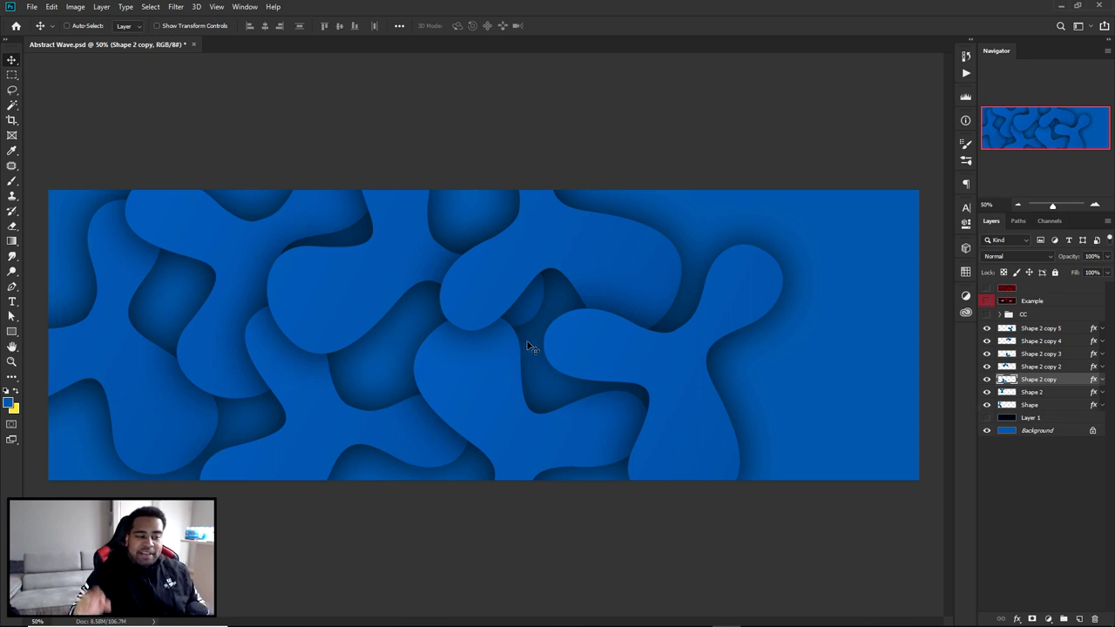
{"action": "right_click", "coordinate": [13, 61]}
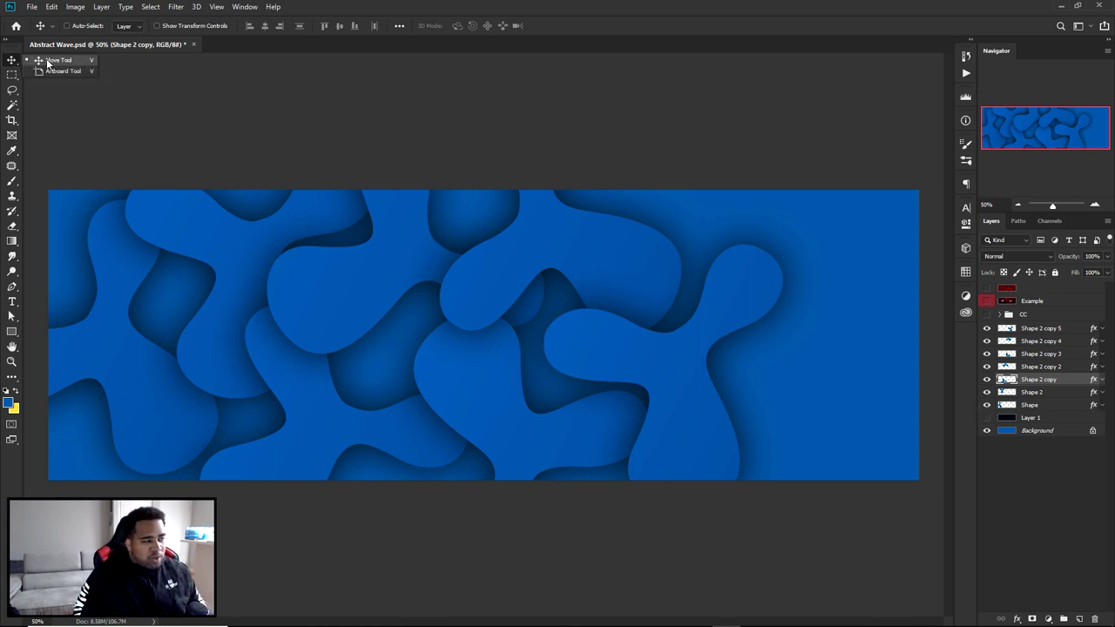
- Reposition the Shape 2, Shape 2 copy 5 and Shape 2 copy 2 blobs on the banner
{"action": "left_click", "coordinate": [51, 61]}
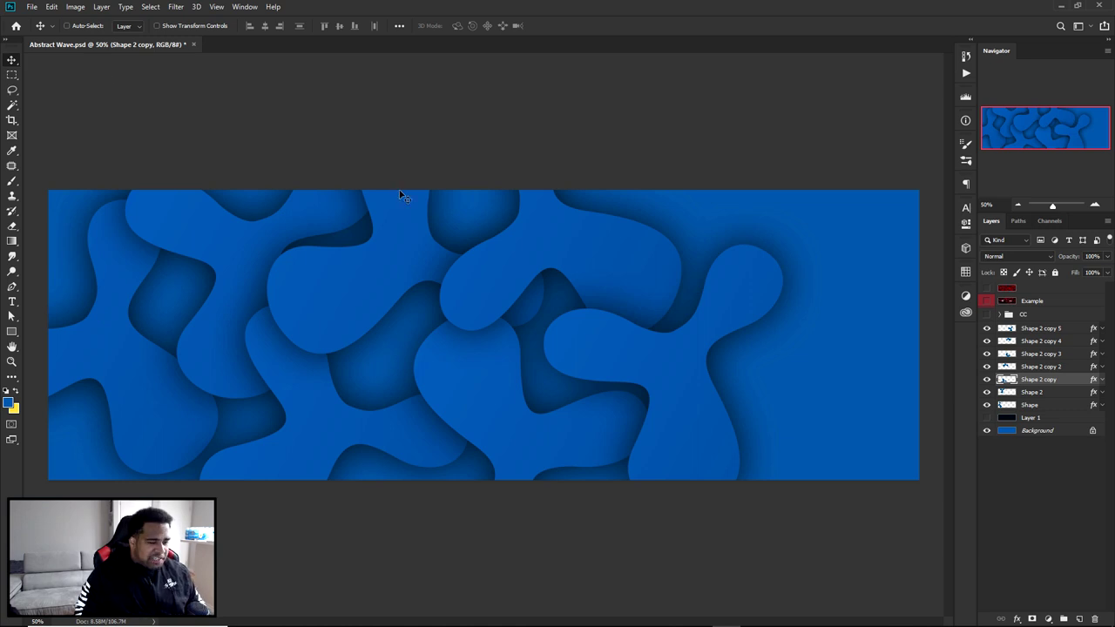
{"action": "left_click", "coordinate": [647, 360], "text": "ctrl"}
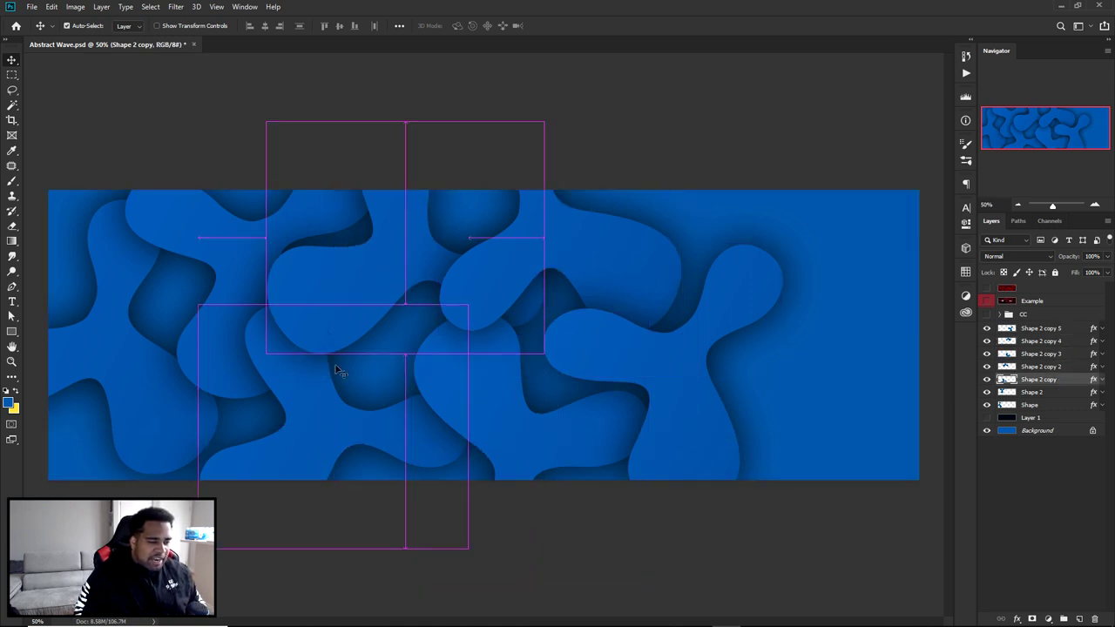
{"action": "left_click", "coordinate": [250, 251], "text": "ctrl"}
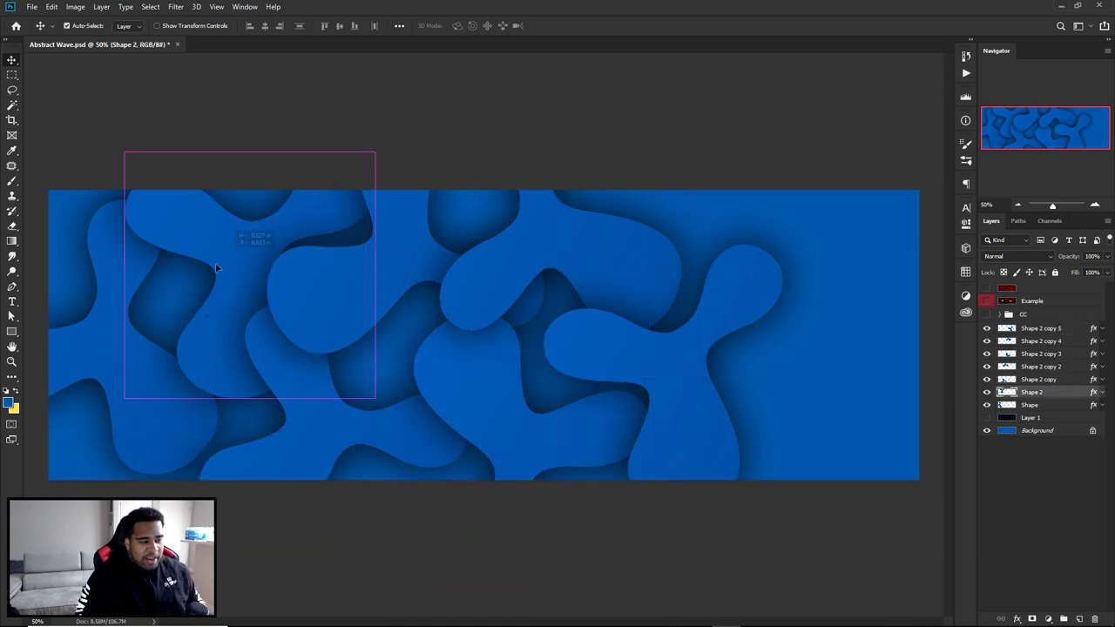
{"action": "left_click_drag", "start_coordinate": [217, 269], "coordinate": [238, 303]}
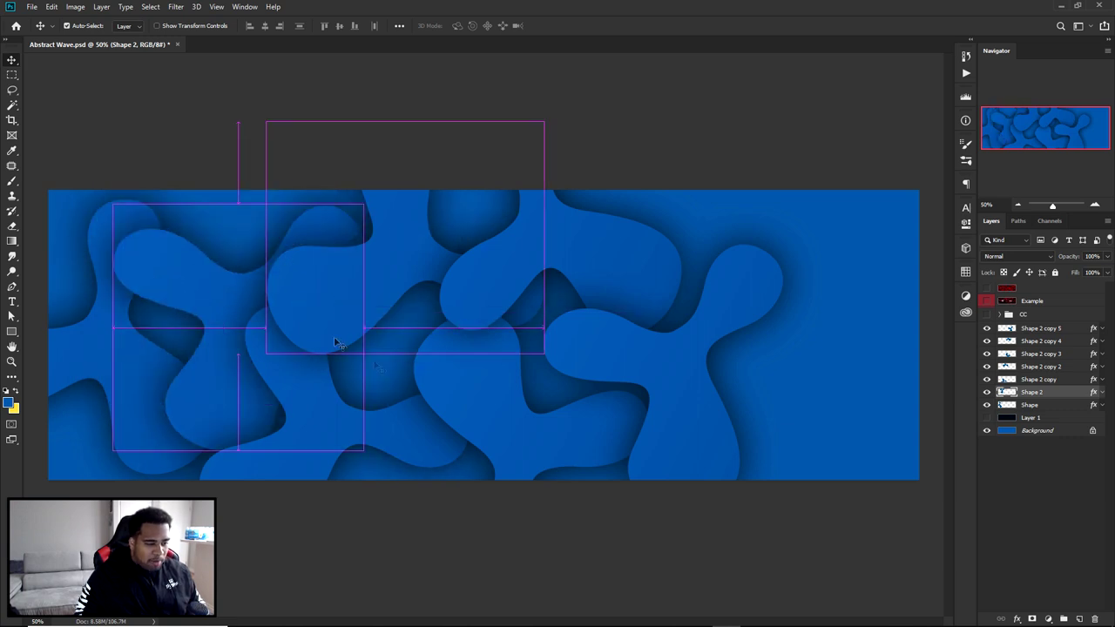
{"action": "left_click_drag", "start_coordinate": [595, 346], "coordinate": [614, 322]}
{"action": "left_click_drag", "start_coordinate": [349, 366], "coordinate": [369, 302]}
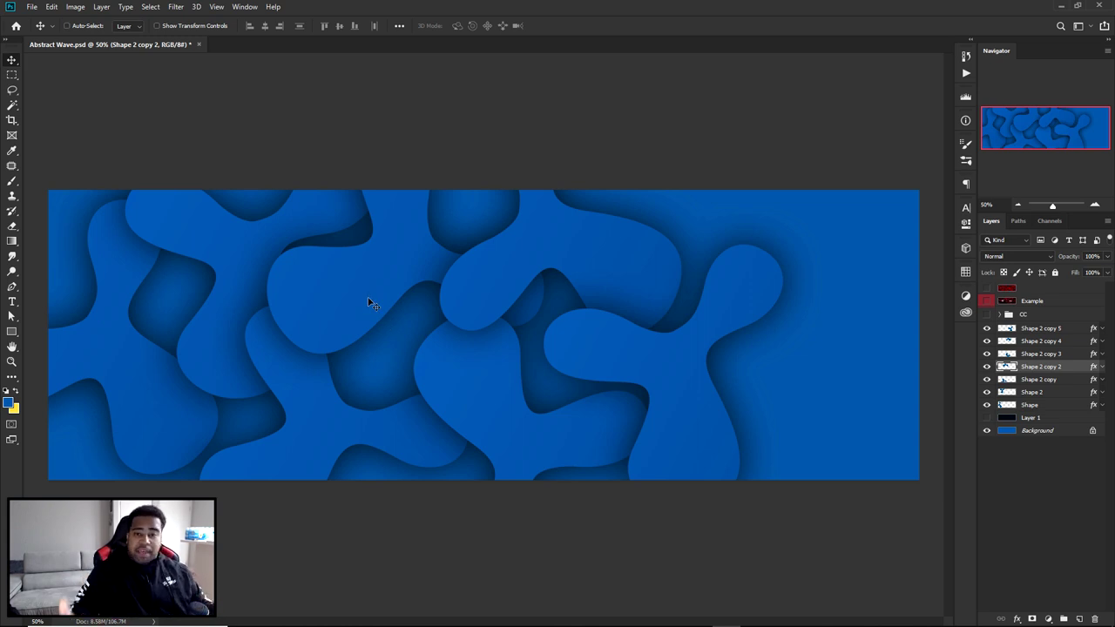
- Keep auto-select at layer level, pick Shape 2, and duplicate it as Shape 2 copy 6
{"action": "left_click", "coordinate": [129, 26]}
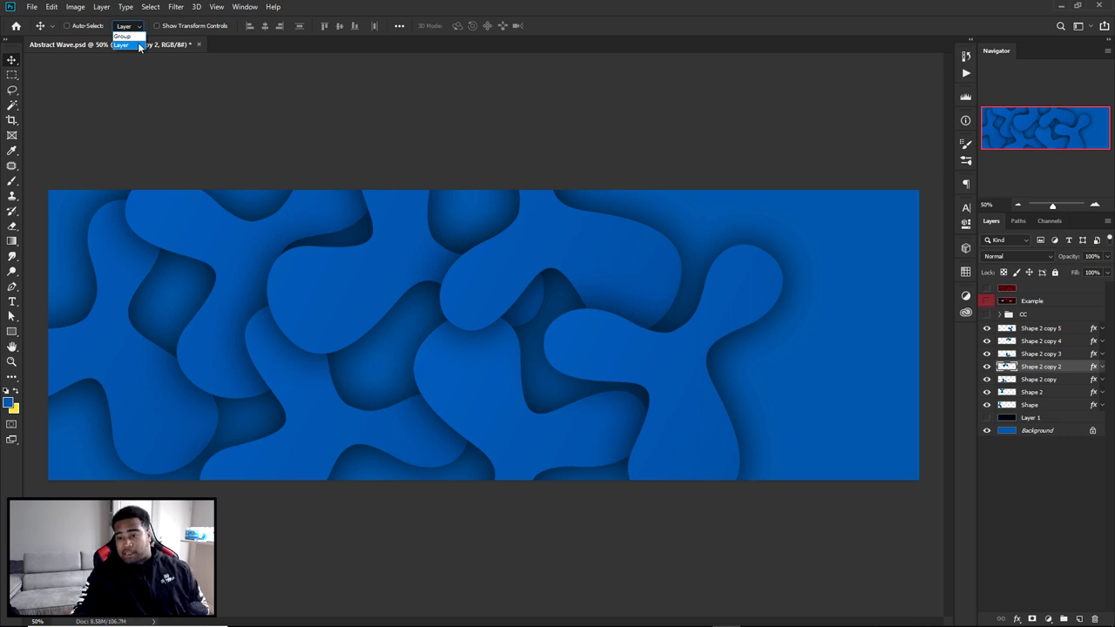
{"action": "left_click", "coordinate": [378, 174]}
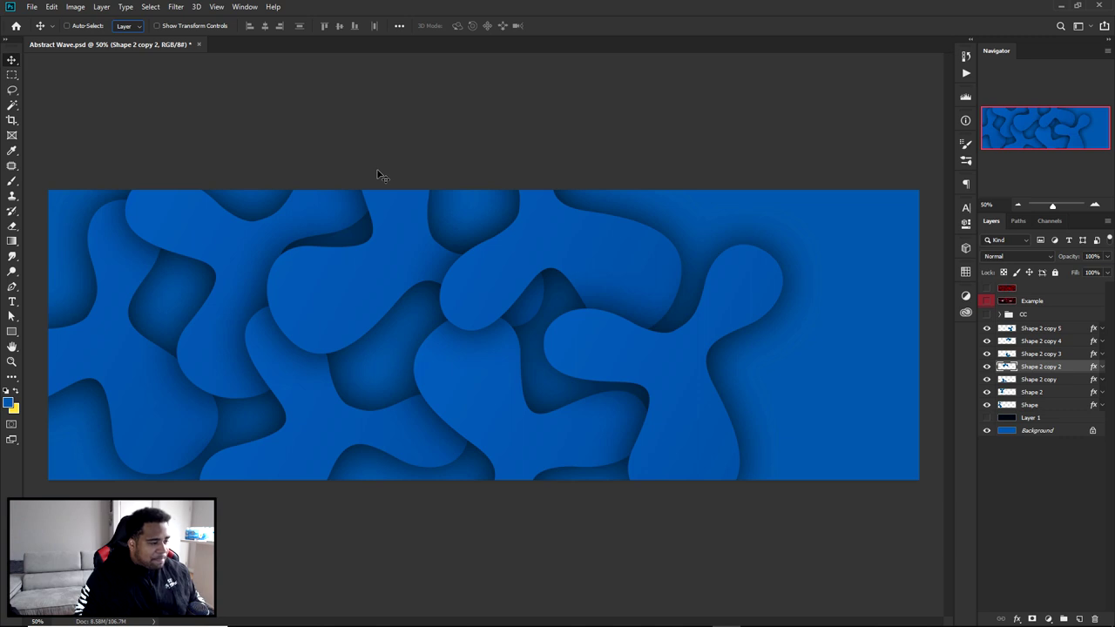
{"action": "key", "text": "ctrl"}
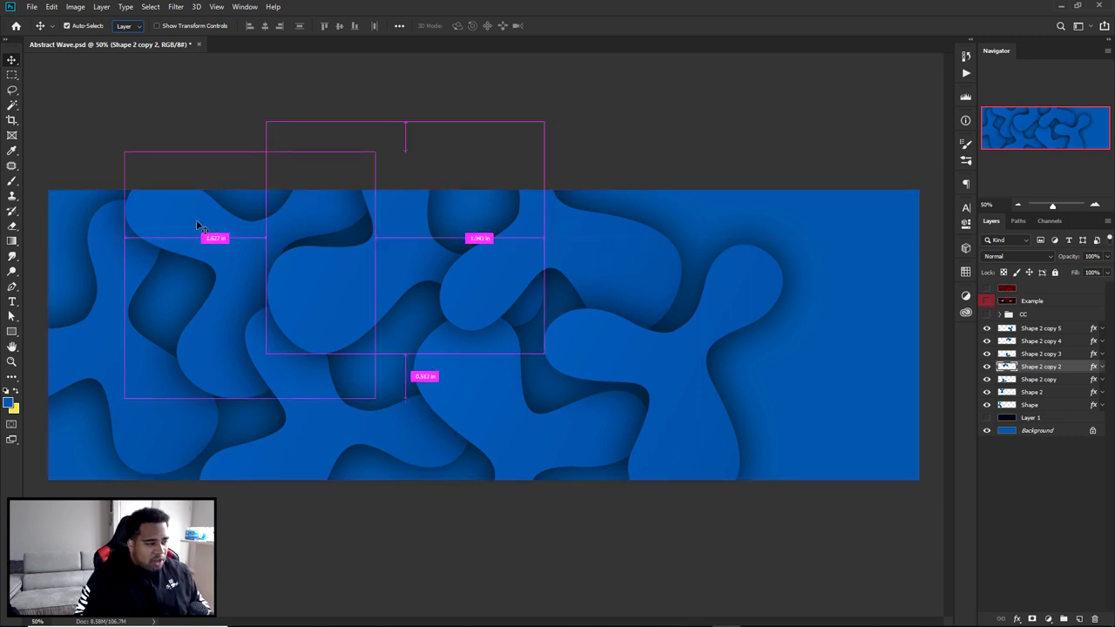
{"action": "left_click_drag", "start_coordinate": [193, 219], "coordinate": [246, 285]}
{"action": "key", "text": "ctrl+z"}
{"action": "key", "text": "ctrl"}
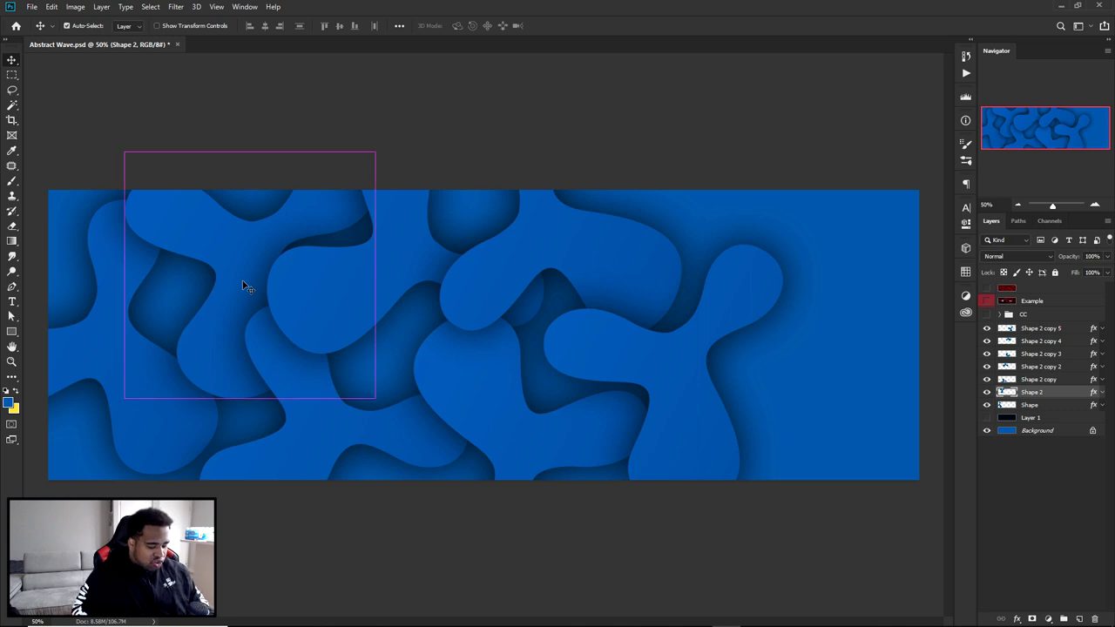
{"action": "key", "text": "ctrl+j"}
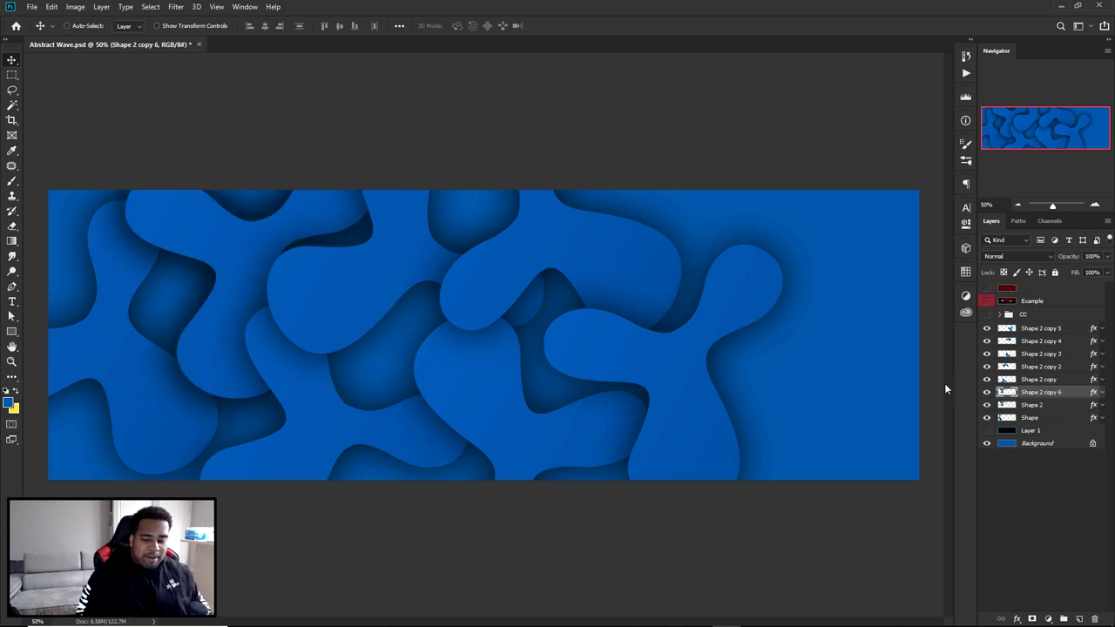
- Rename the duplicated layer to 'light 1' and move its shape to the upper left
{"action": "double_click", "coordinate": [1055, 392]}
{"action": "key", "text": "BackSpace"}
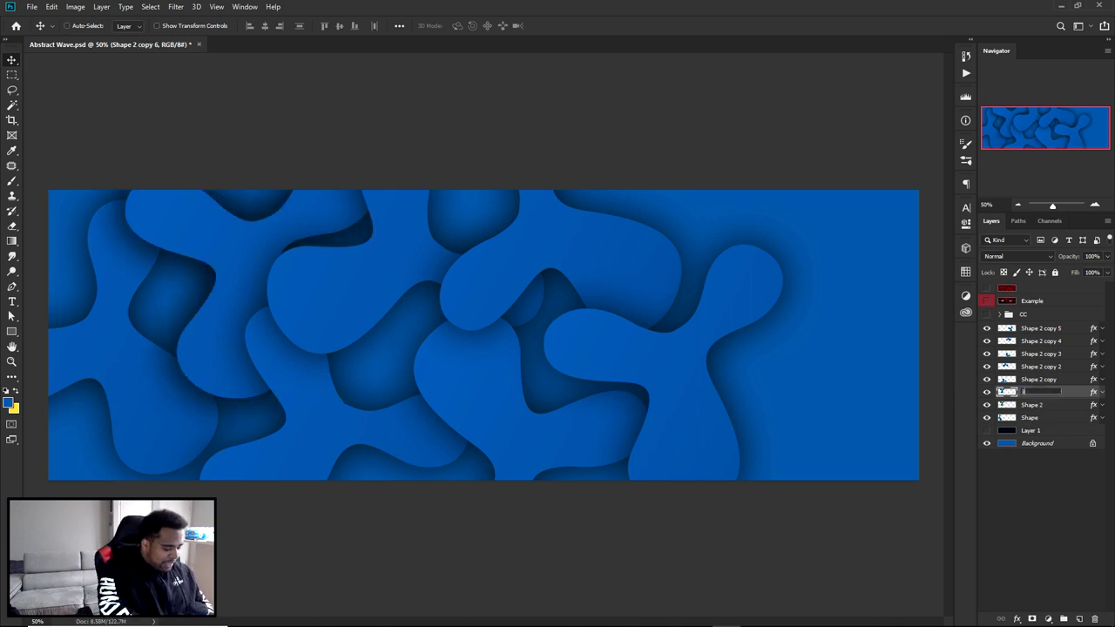
{"action": "type", "text": "light 1"}
{"action": "key", "text": "Return"}
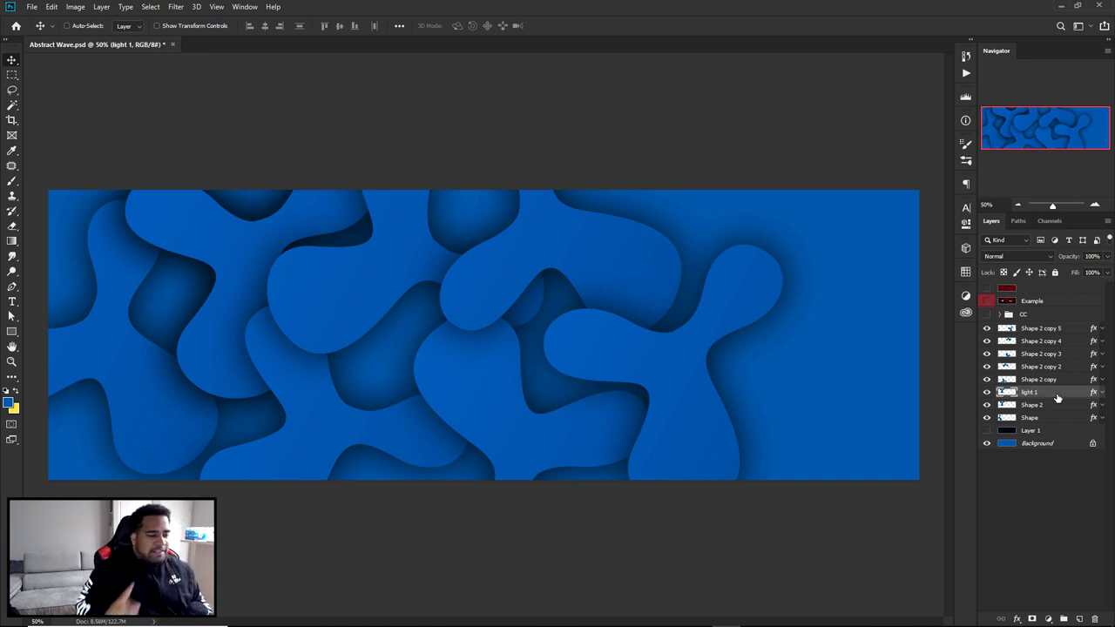
{"action": "left_click_drag", "start_coordinate": [786, 328], "coordinate": [370, 251]}
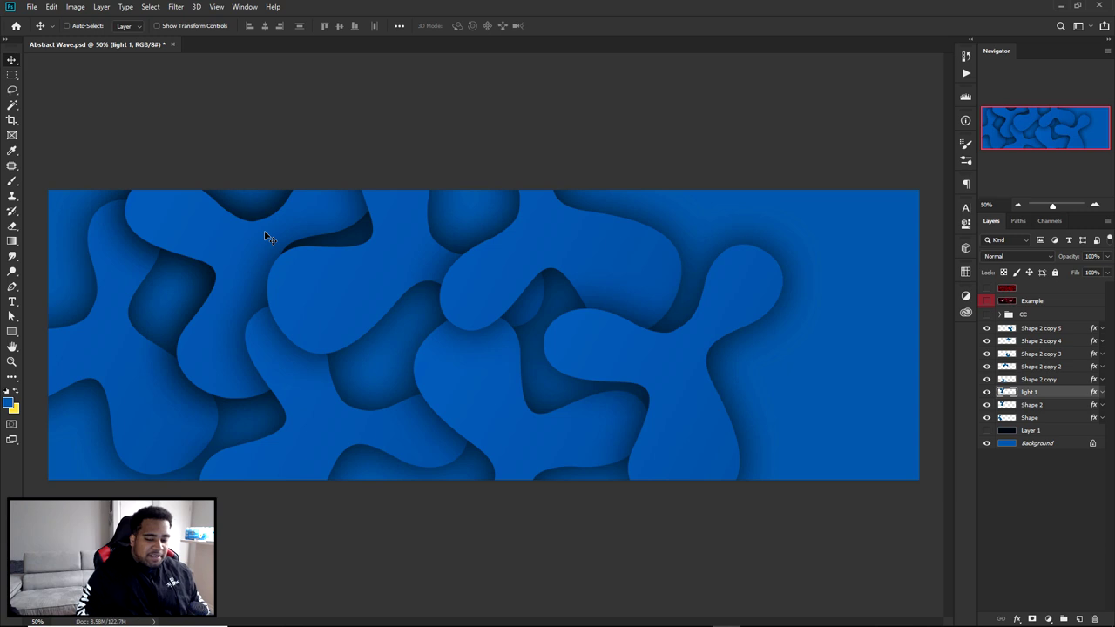
- Expand light 1's effects and toggle its Gradient Overlay off and back on
{"action": "left_click", "coordinate": [1102, 392]}
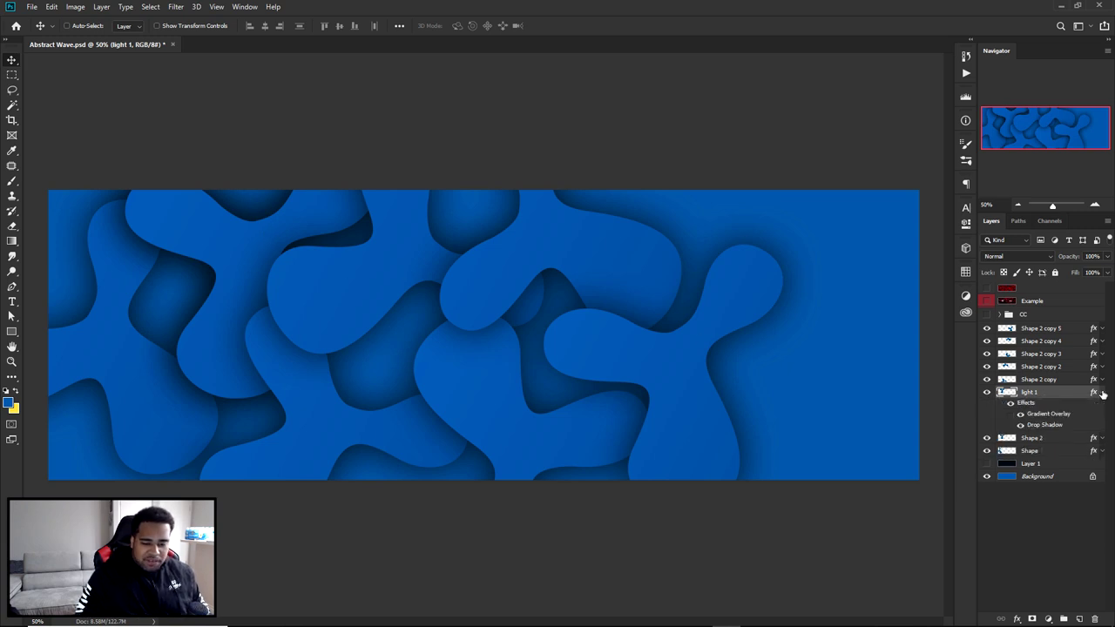
{"action": "left_click", "coordinate": [1020, 414]}
{"action": "left_click", "coordinate": [1012, 414]}
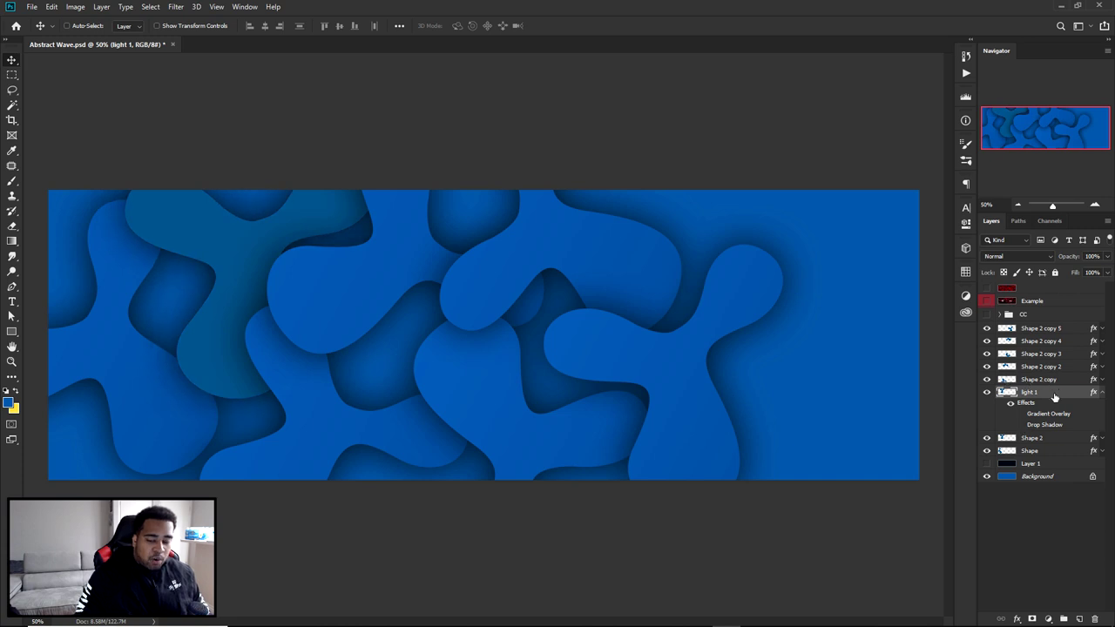
- Give light 1 a 3 px inside Stroke in bright yellow ffd820
{"action": "double_click", "coordinate": [1060, 398]}
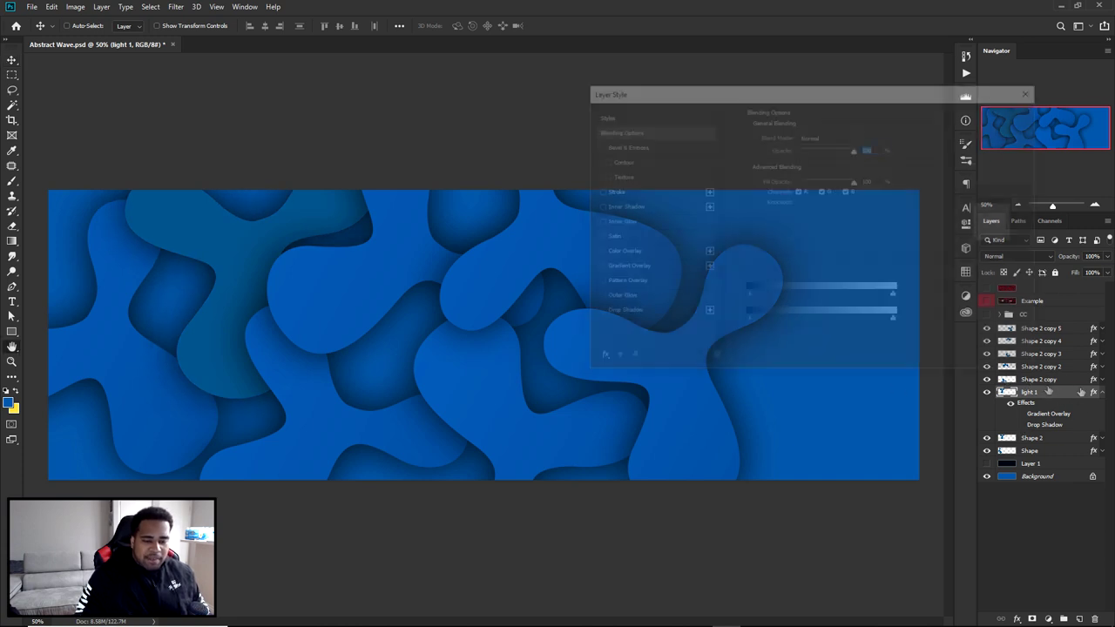
{"action": "left_click", "coordinate": [613, 191]}
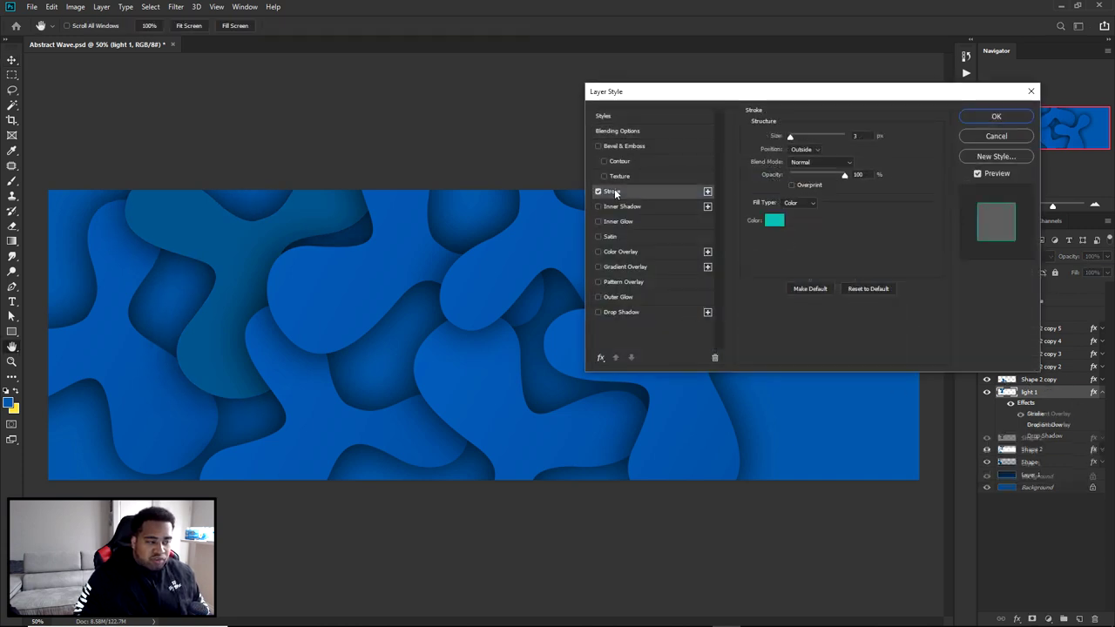
{"action": "left_click", "coordinate": [797, 149]}
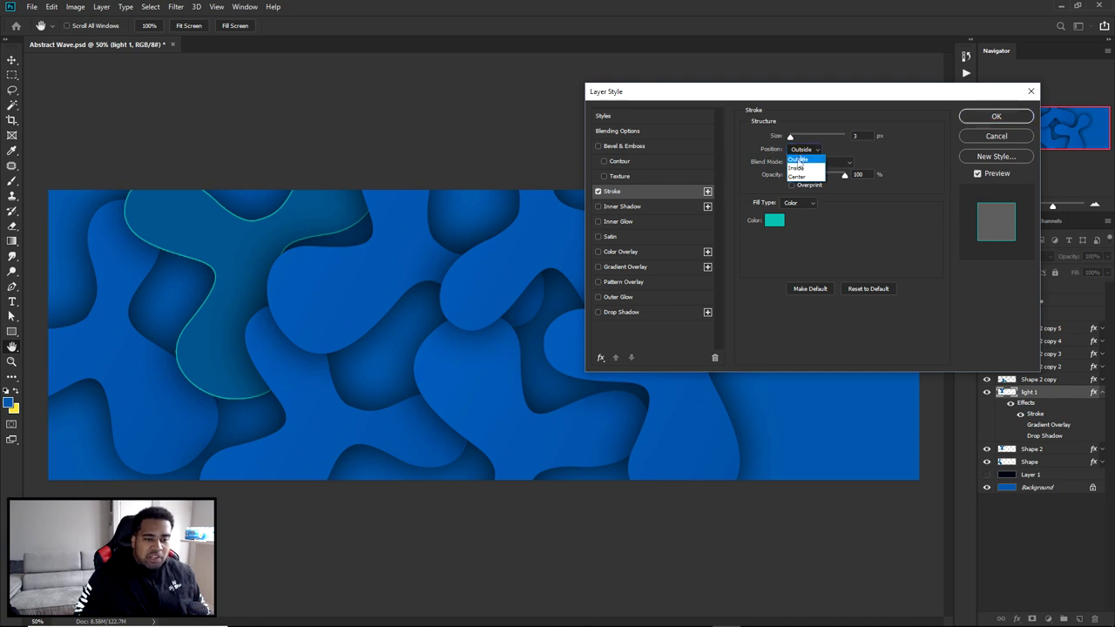
{"action": "left_click", "coordinate": [797, 163]}
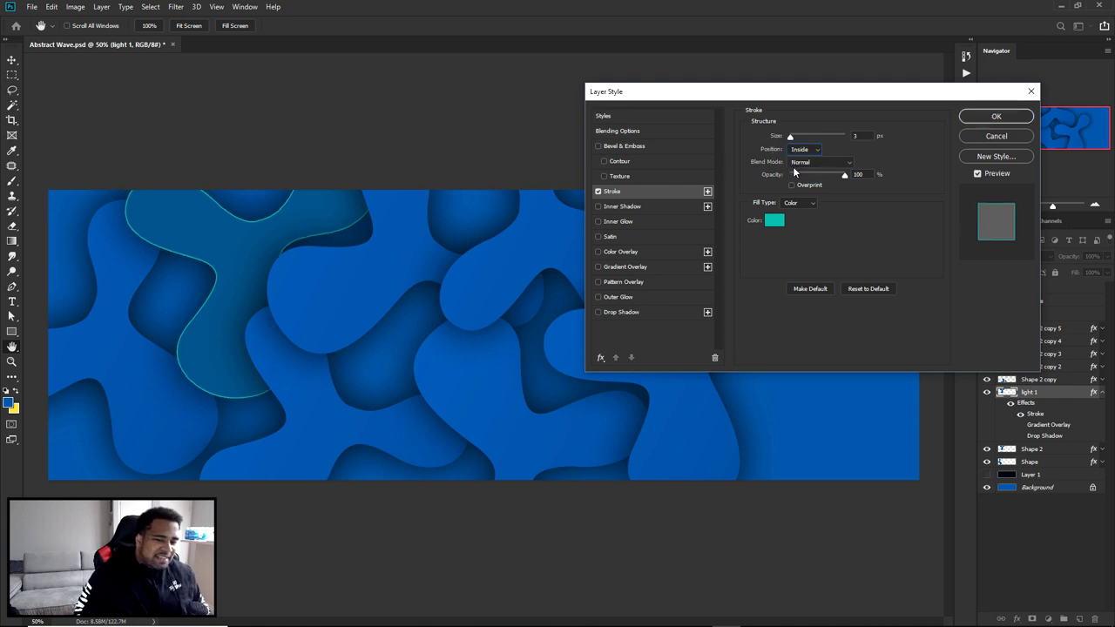
{"action": "left_click", "coordinate": [780, 223]}
{"action": "left_click_drag", "start_coordinate": [922, 354], "coordinate": [914, 406]}
{"action": "left_click", "coordinate": [890, 277]}
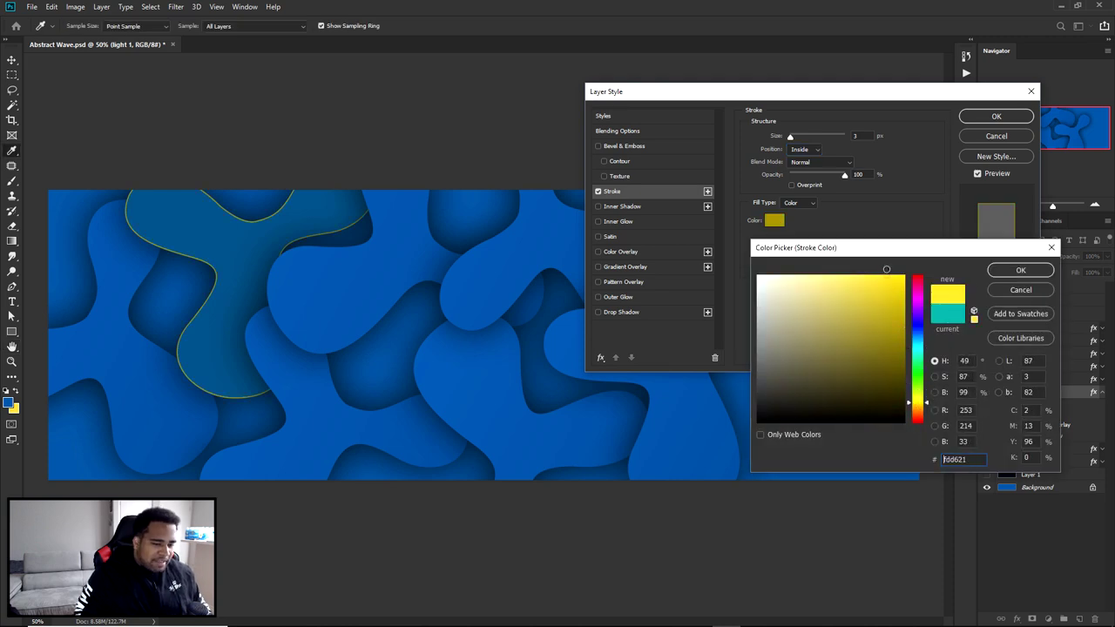
{"action": "left_click", "coordinate": [1010, 271]}
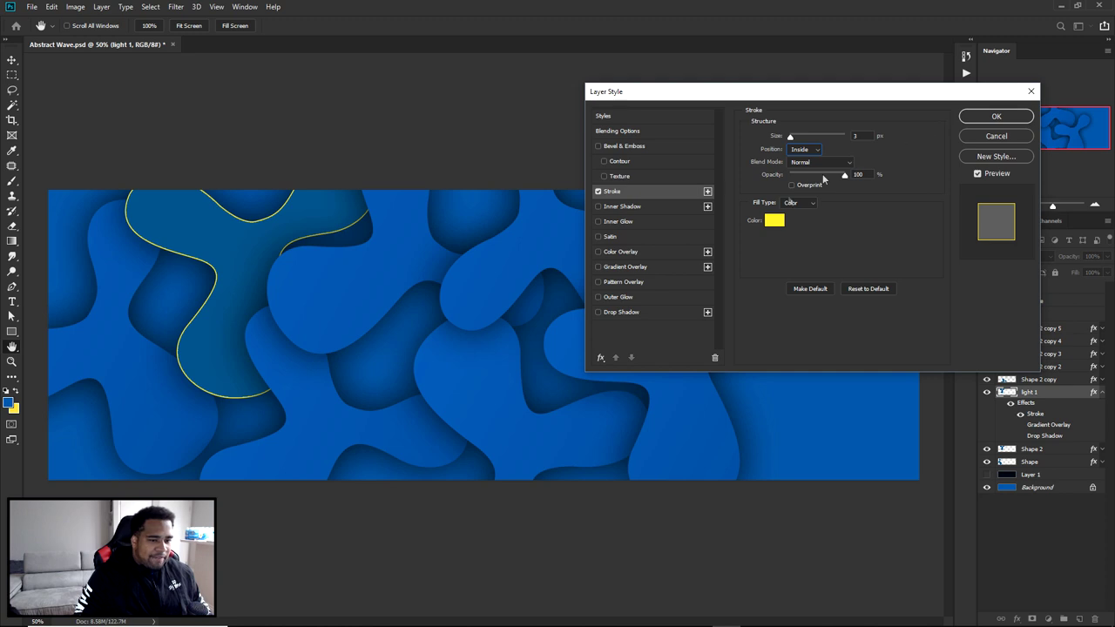
- Try gradient presets for the stroke fill, then revert it to solid yellow Color
{"action": "left_click", "coordinate": [801, 203]}
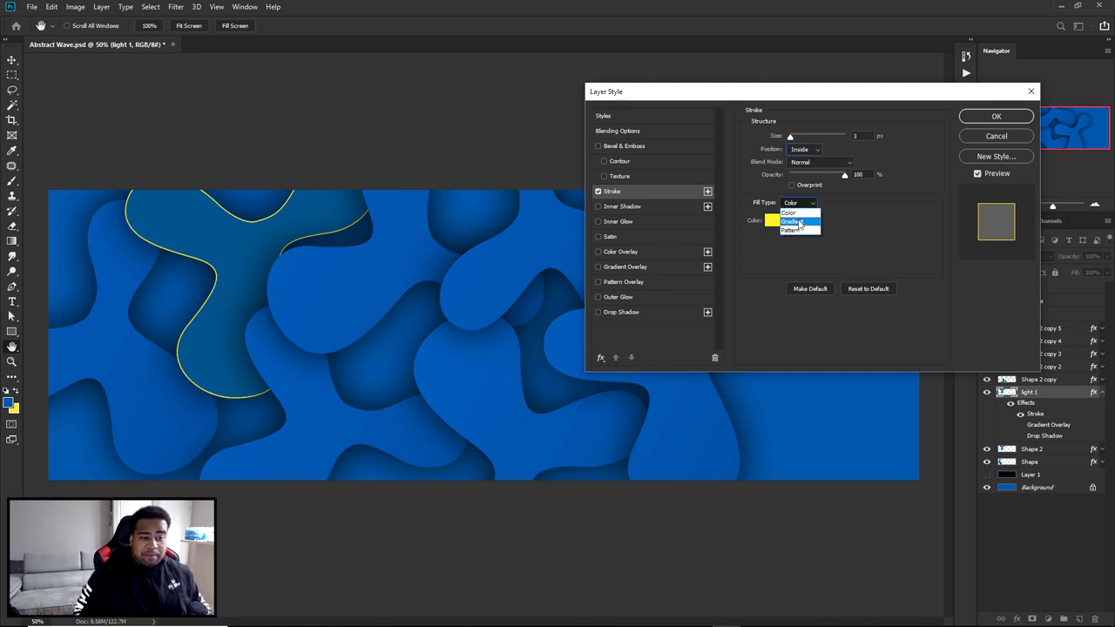
{"action": "left_click", "coordinate": [800, 223]}
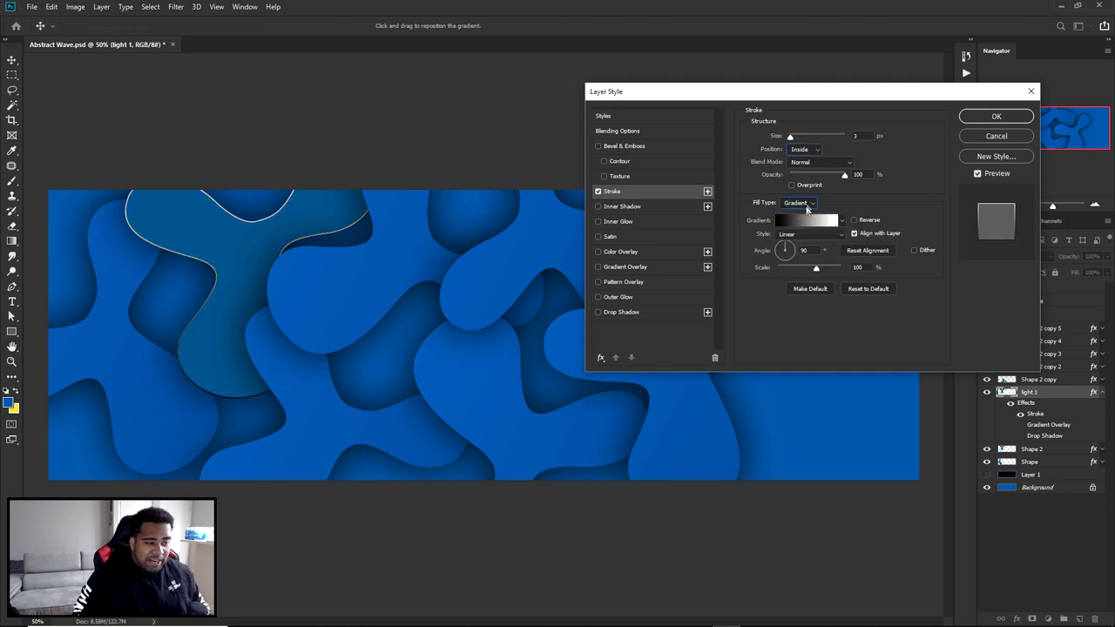
{"action": "left_click", "coordinate": [813, 228]}
{"action": "left_click", "coordinate": [982, 402]}
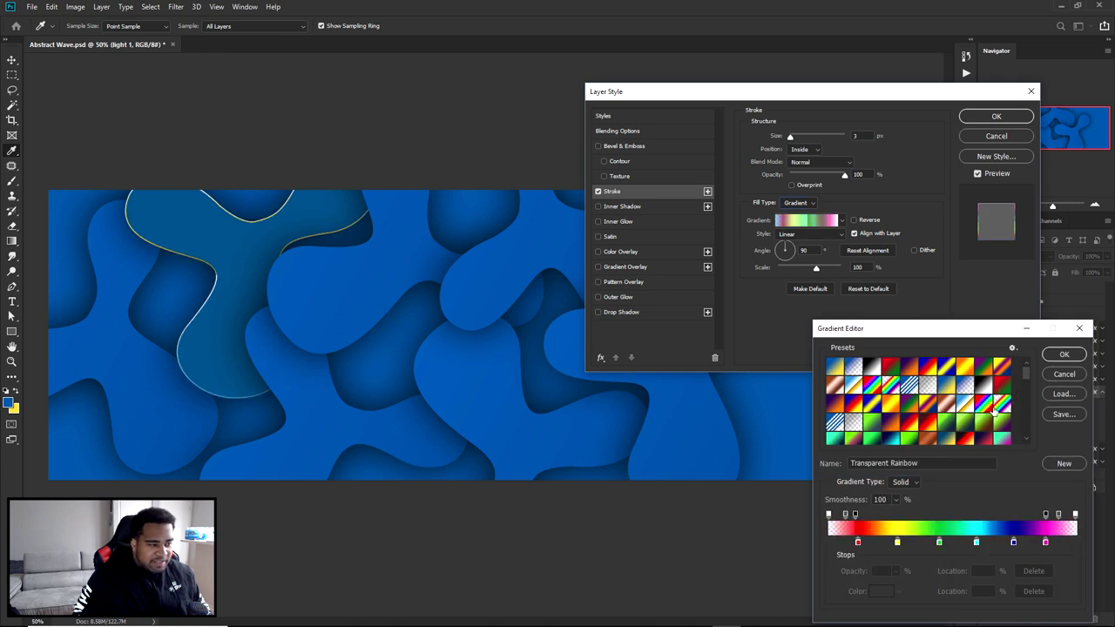
{"action": "left_click", "coordinate": [989, 427]}
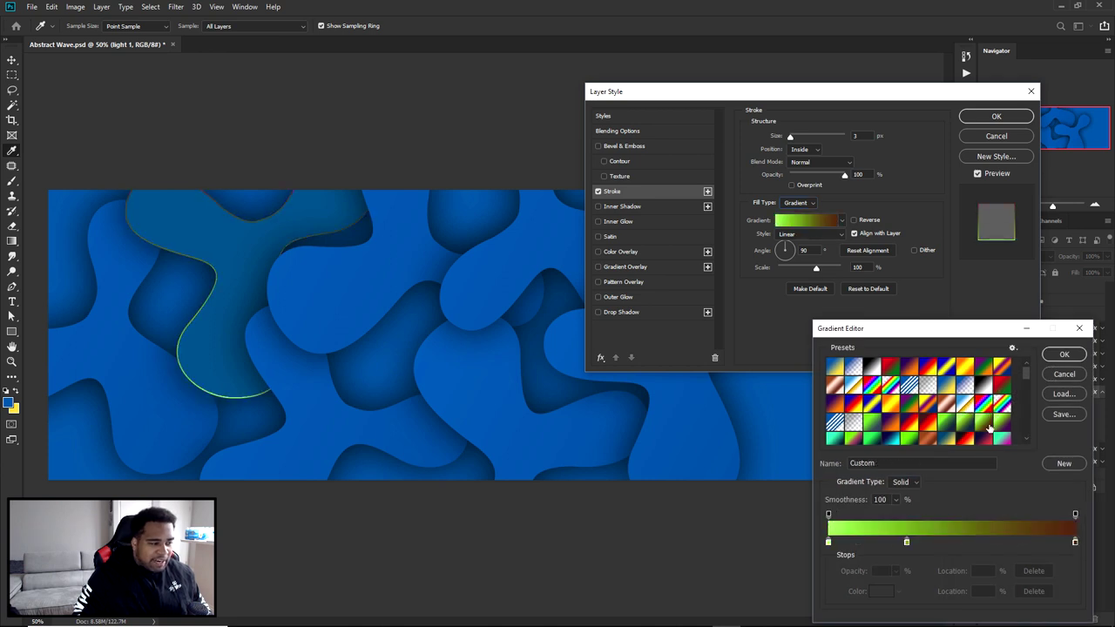
{"action": "left_click", "coordinate": [1072, 374]}
{"action": "left_click", "coordinate": [799, 203]}
{"action": "left_click", "coordinate": [797, 213]}
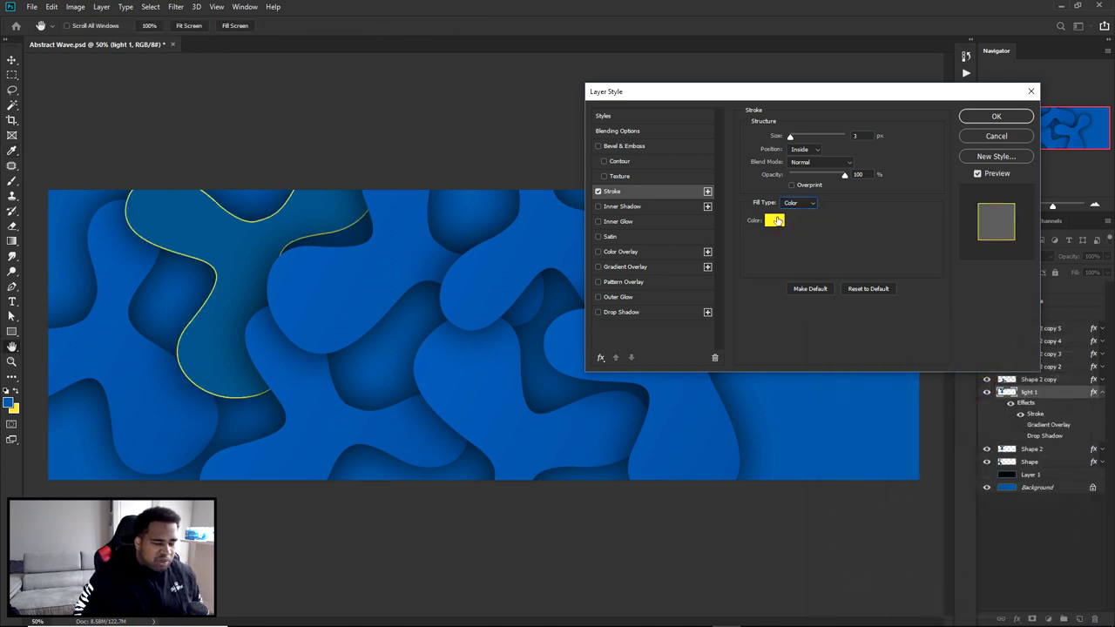
- Apply the yellow stroke, drop light 1's fill to 0%, and move it to the banner's right side
{"action": "left_click", "coordinate": [996, 116]}
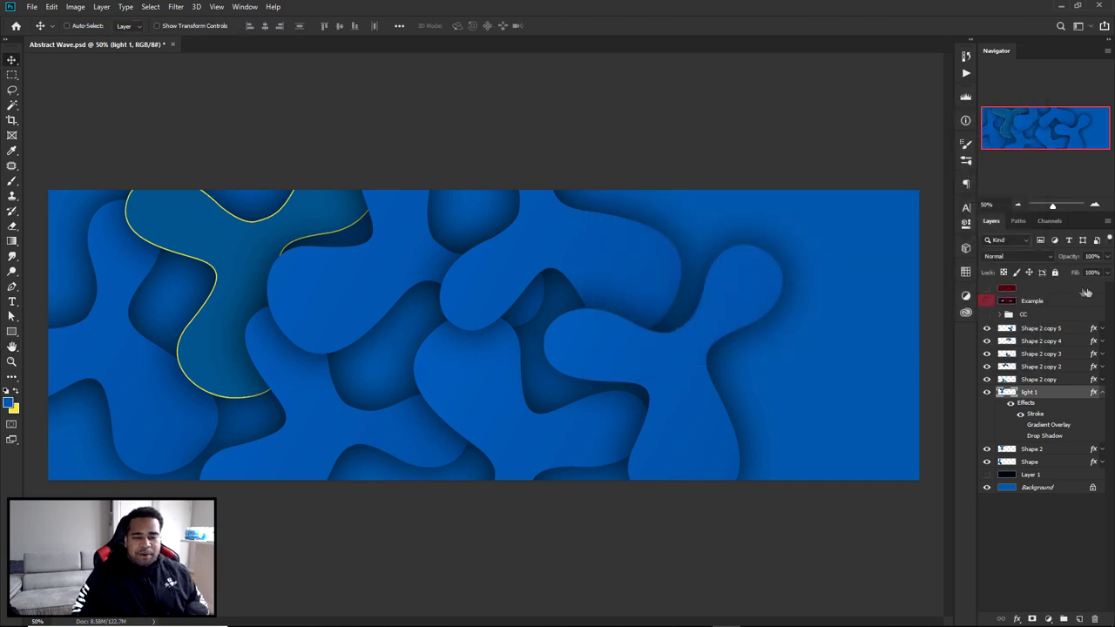
{"action": "left_click", "coordinate": [1107, 273]}
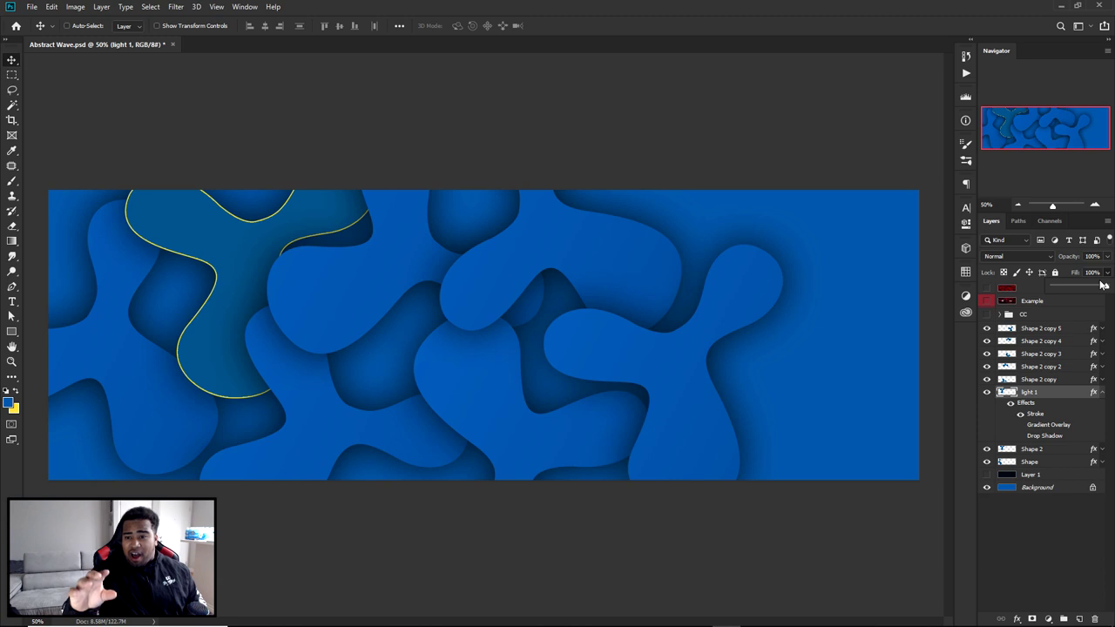
{"action": "left_click_drag", "start_coordinate": [1090, 293], "coordinate": [983, 295]}
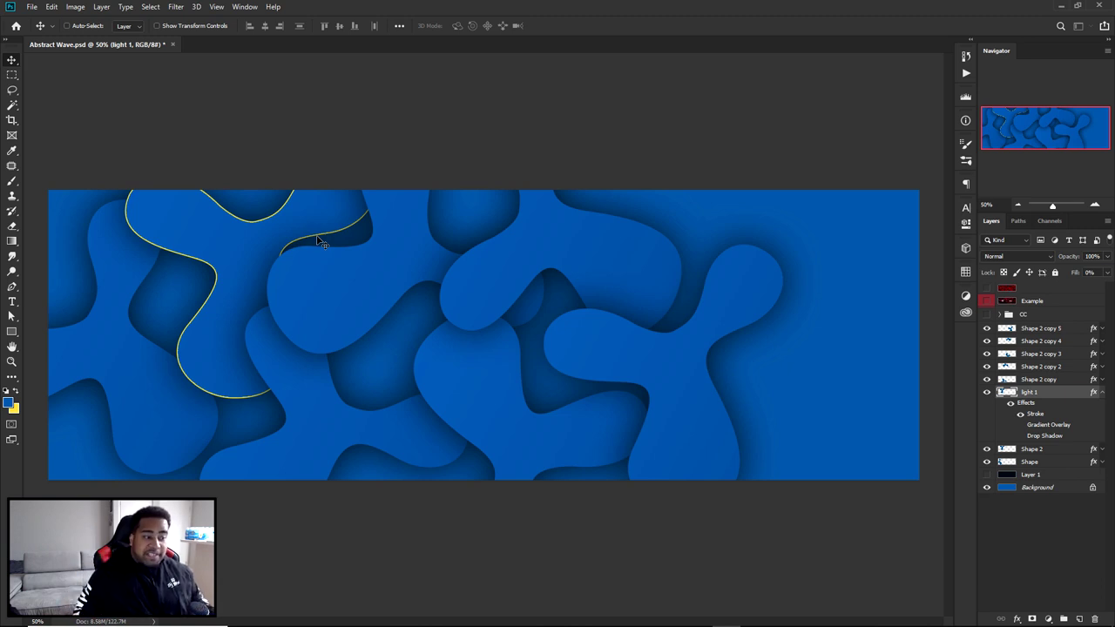
{"action": "left_click_drag", "start_coordinate": [320, 242], "coordinate": [808, 289]}
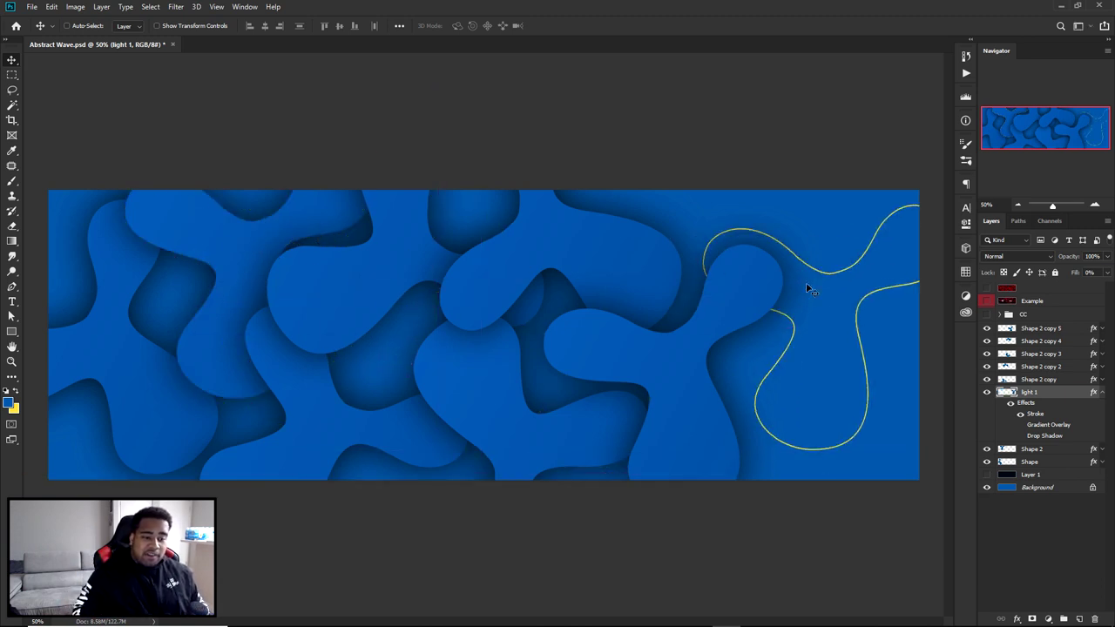
- Undo the move, copy light 1's layer style, and convert light 1 to a Smart Object
{"action": "key", "text": "ctrl+z"}
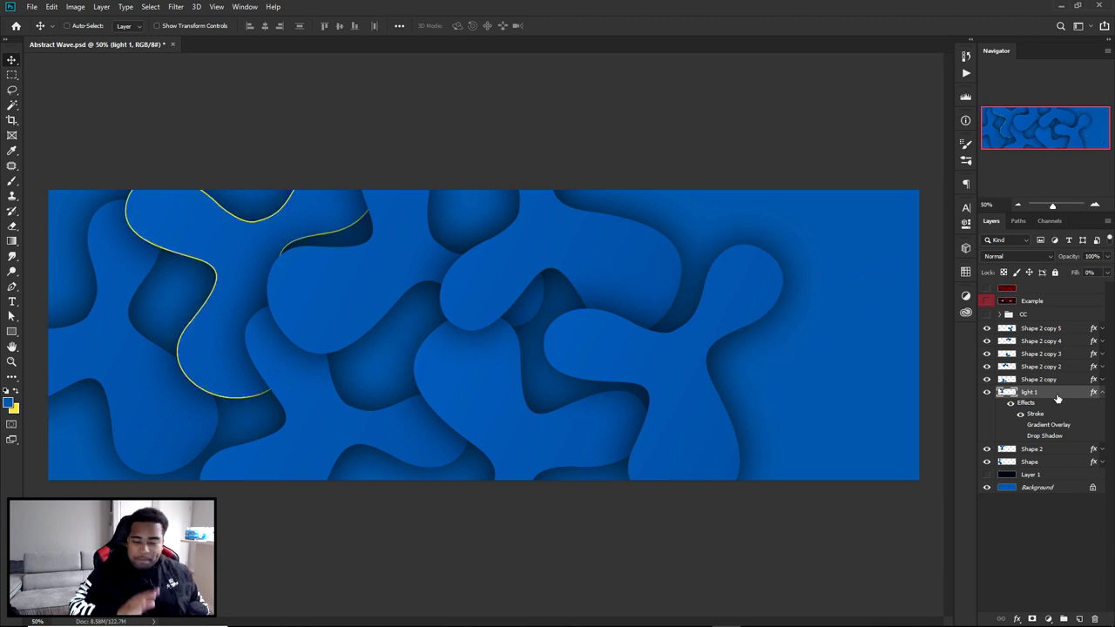
{"action": "right_click", "coordinate": [1057, 399]}
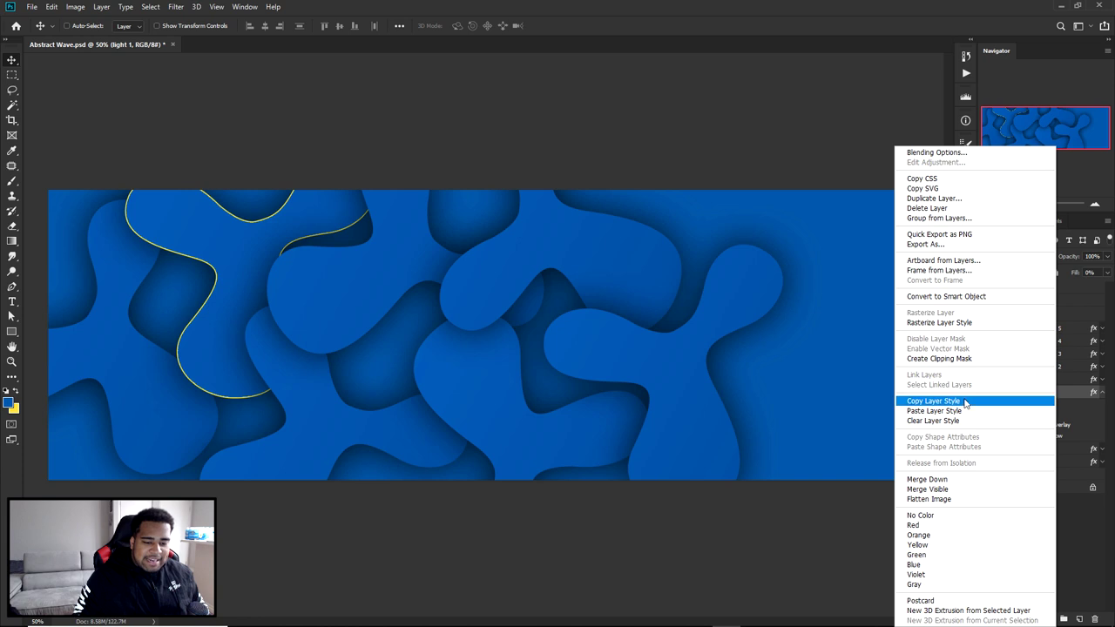
{"action": "left_click", "coordinate": [1055, 400]}
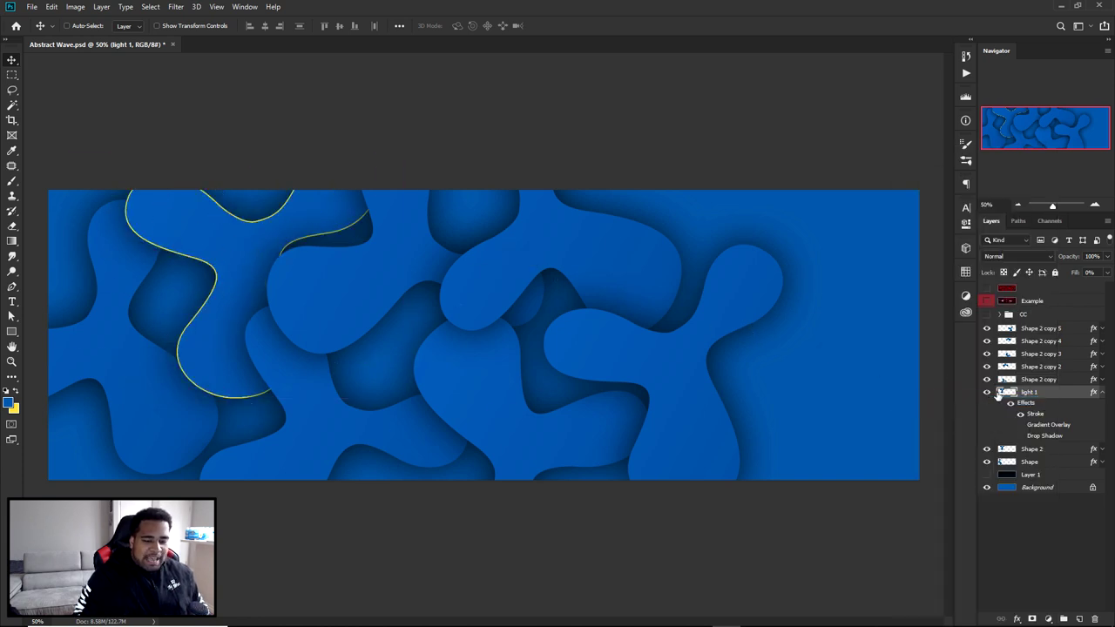
{"action": "left_click", "coordinate": [988, 393]}
{"action": "left_click", "coordinate": [988, 393]}
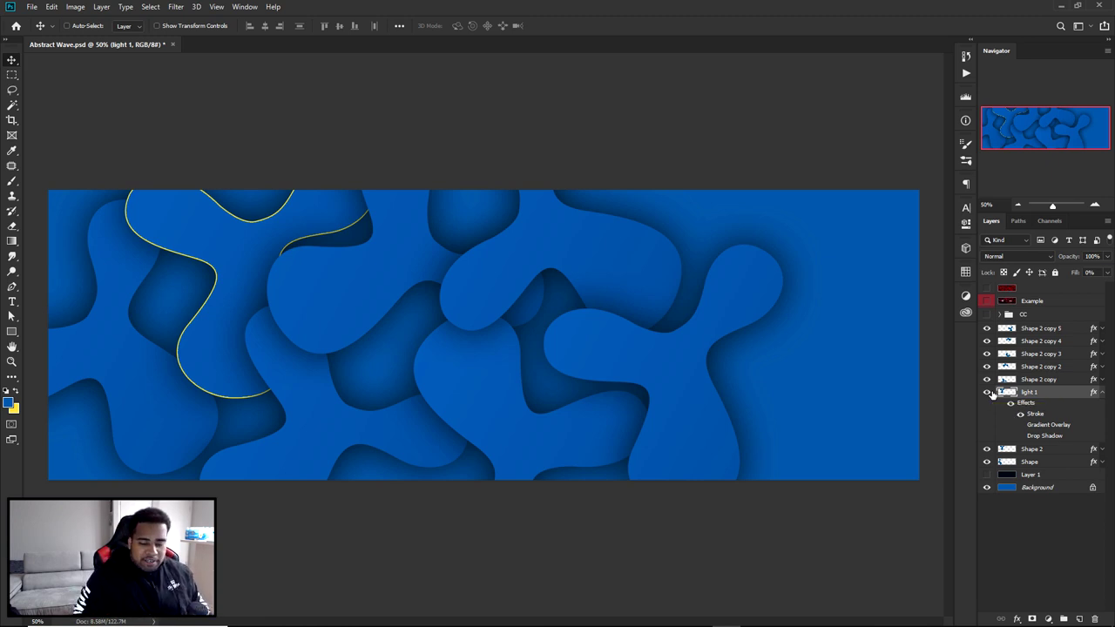
{"action": "right_click", "coordinate": [1030, 392]}
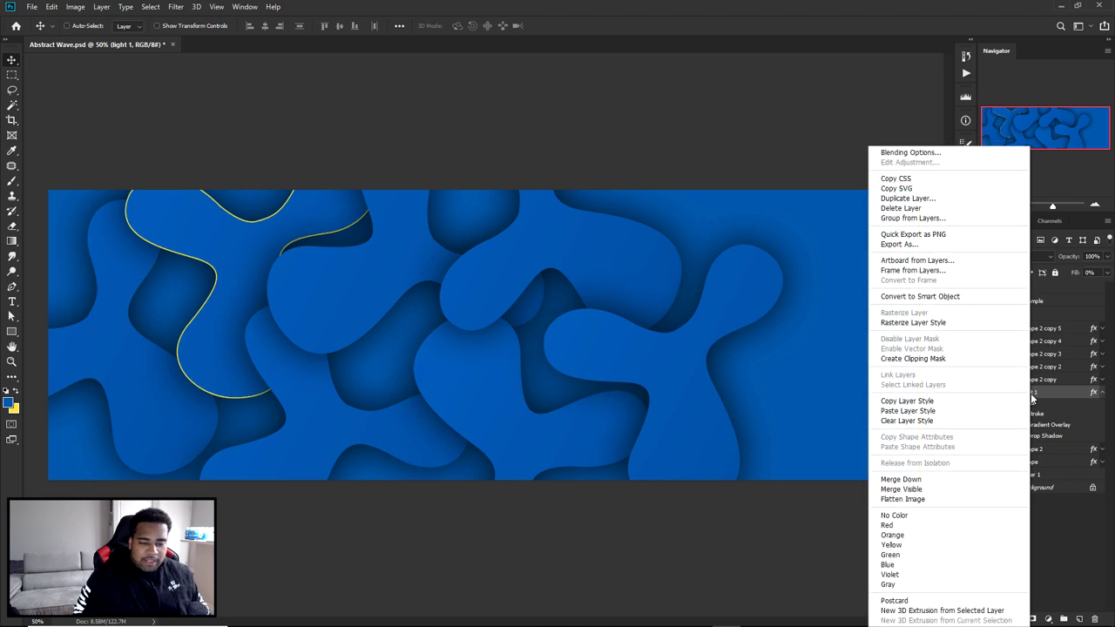
{"action": "left_click", "coordinate": [921, 299]}
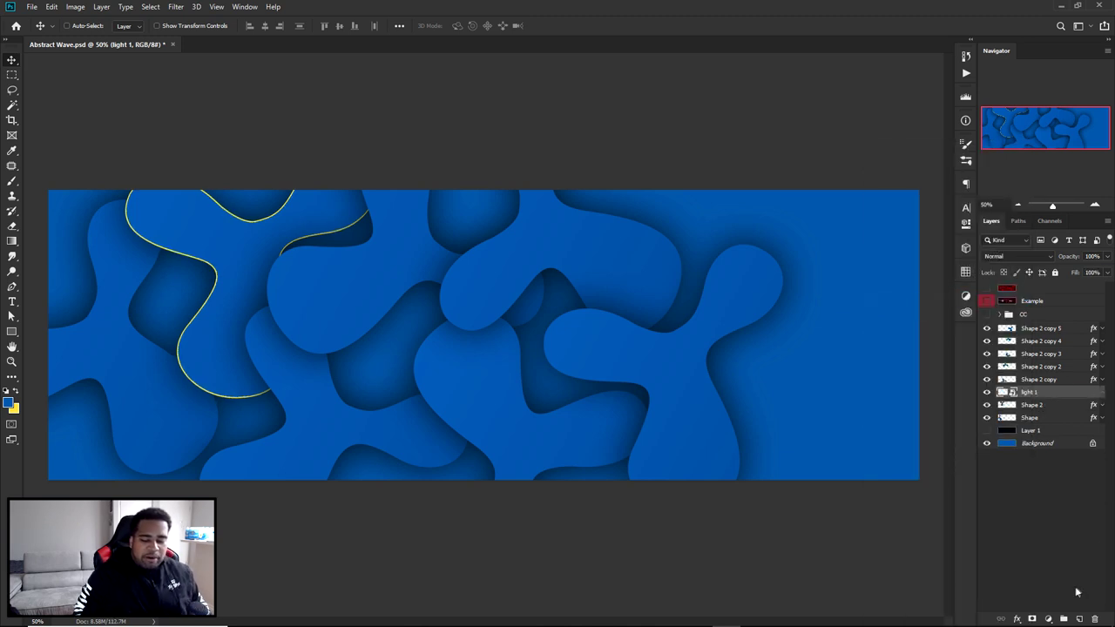
- Mask light 1, painting black and white to keep only a curved highlight along the top blob's edge
{"action": "left_click", "coordinate": [1032, 619]}
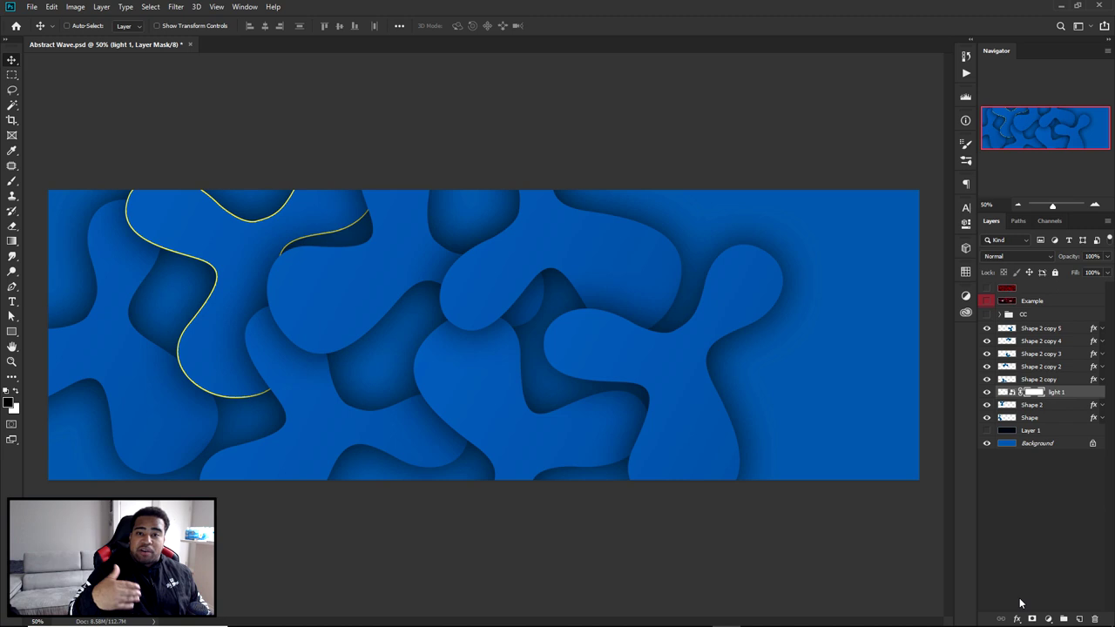
{"action": "key", "text": "b"}
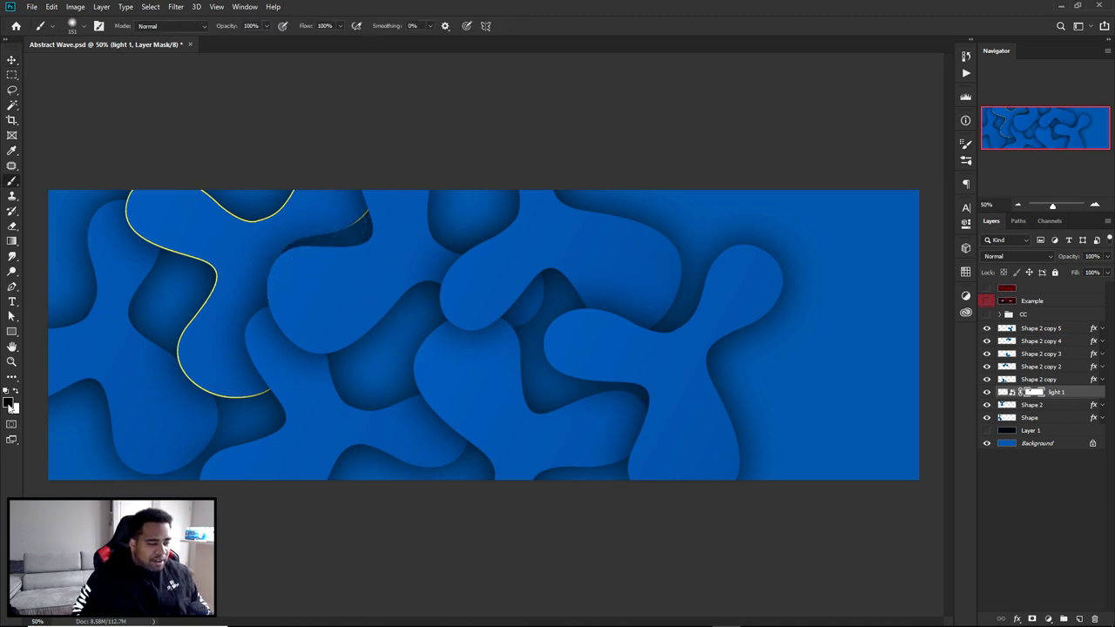
{"action": "left_click_drag", "start_coordinate": [362, 229], "coordinate": [280, 270]}
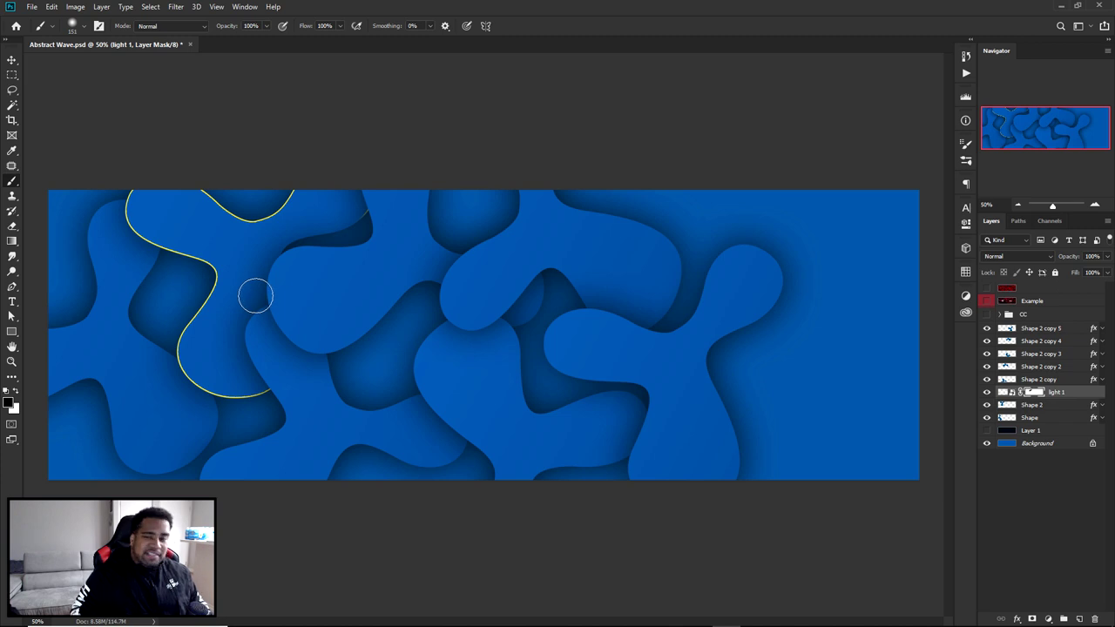
{"action": "key", "text": "x"}
{"action": "key", "text": "x"}
{"action": "key", "text": "x"}
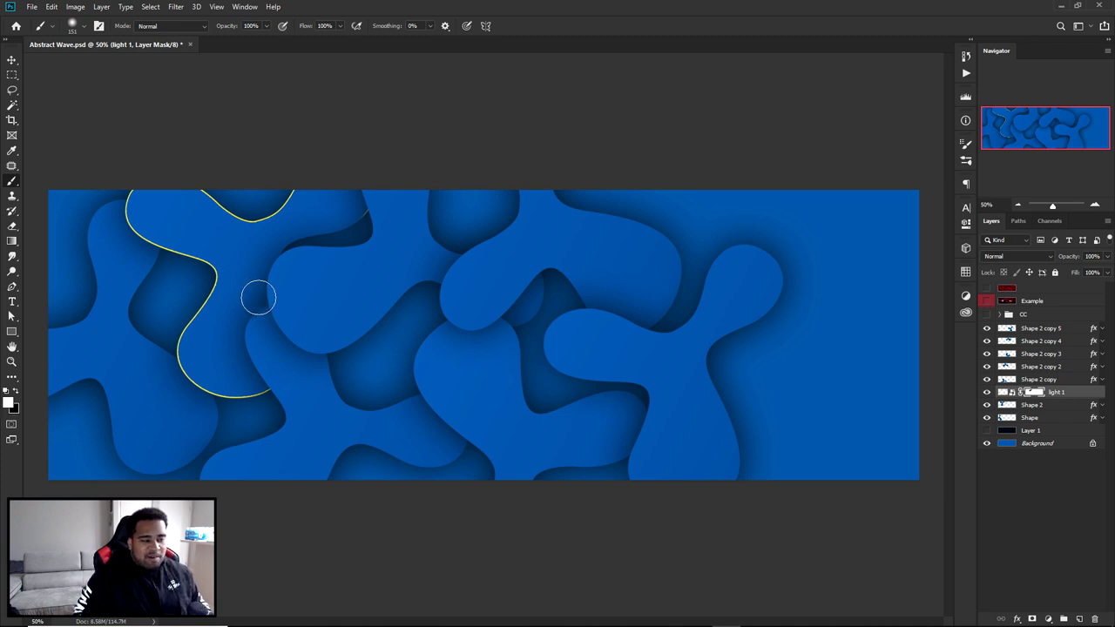
{"action": "mouse_move", "coordinate": [259, 296]}
{"action": "left_mouse_down"}
{"action": "mouse_move", "coordinate": [365, 214]}
{"action": "mouse_move", "coordinate": [264, 256]}
{"action": "left_mouse_up"}
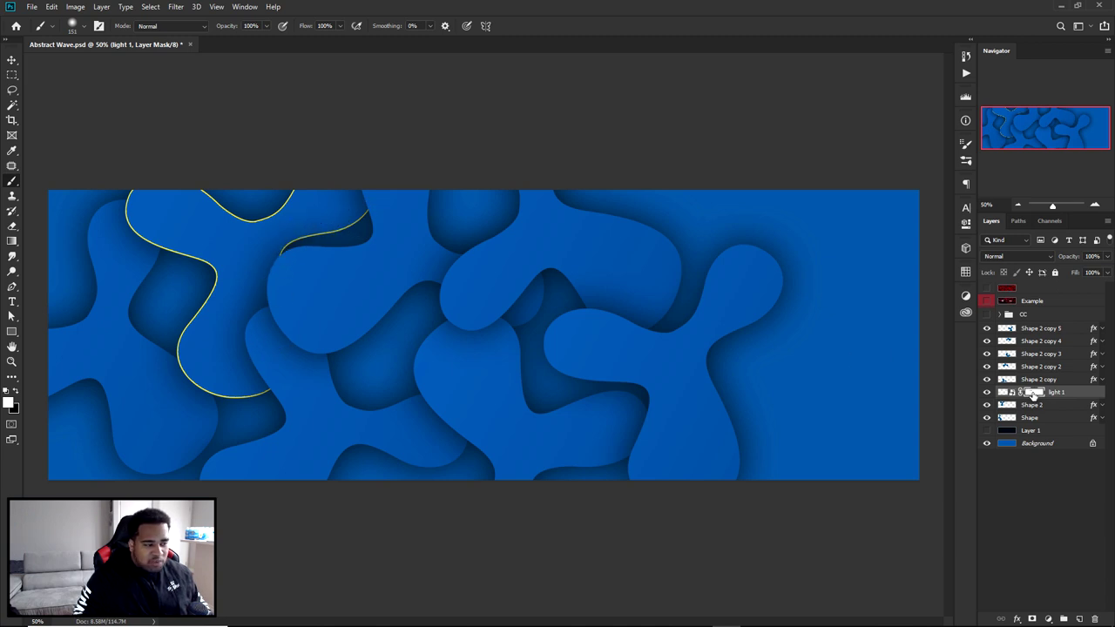
{"action": "key", "text": "x"}
{"action": "left_click_drag", "start_coordinate": [137, 186], "coordinate": [128, 228]}
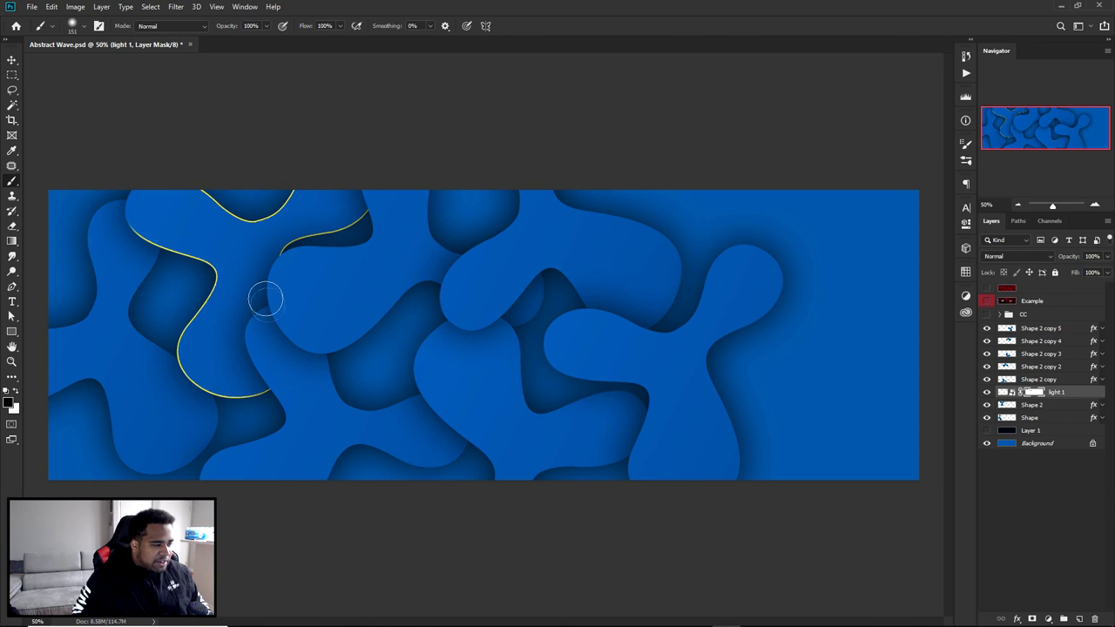
{"action": "mouse_move", "coordinate": [266, 300]}
{"action": "left_mouse_down"}
{"action": "mouse_move", "coordinate": [219, 386]}
{"action": "mouse_move", "coordinate": [236, 398]}
{"action": "mouse_move", "coordinate": [281, 269]}
{"action": "mouse_move", "coordinate": [267, 286]}
{"action": "left_mouse_up"}
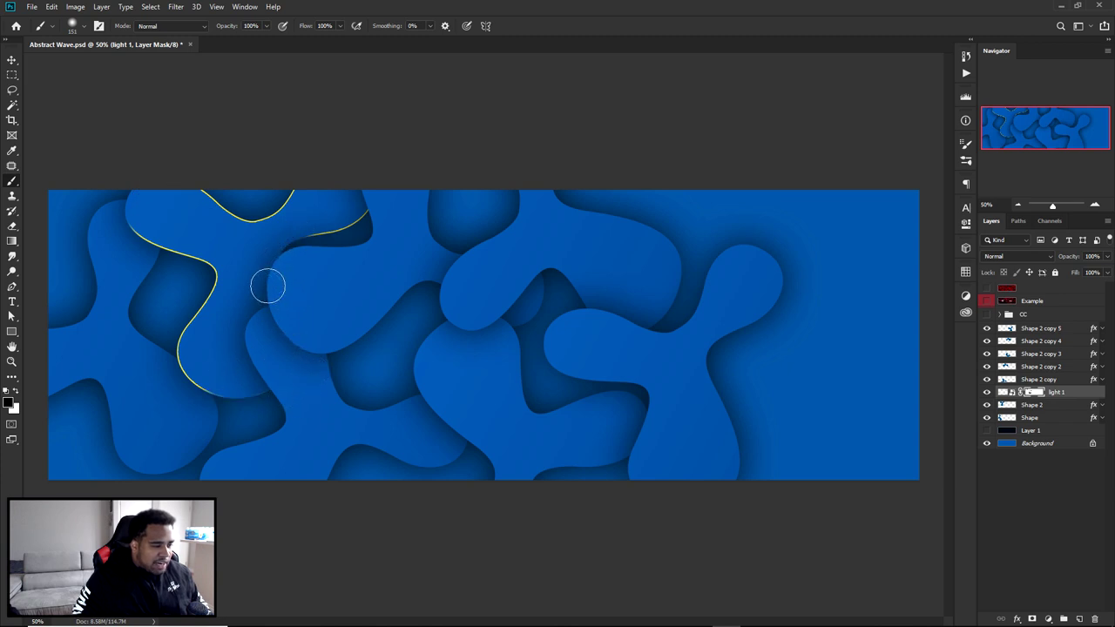
{"action": "mouse_move", "coordinate": [209, 179]}
{"action": "left_mouse_down"}
{"action": "mouse_move", "coordinate": [248, 200]}
{"action": "mouse_move", "coordinate": [269, 267]}
{"action": "left_mouse_up"}
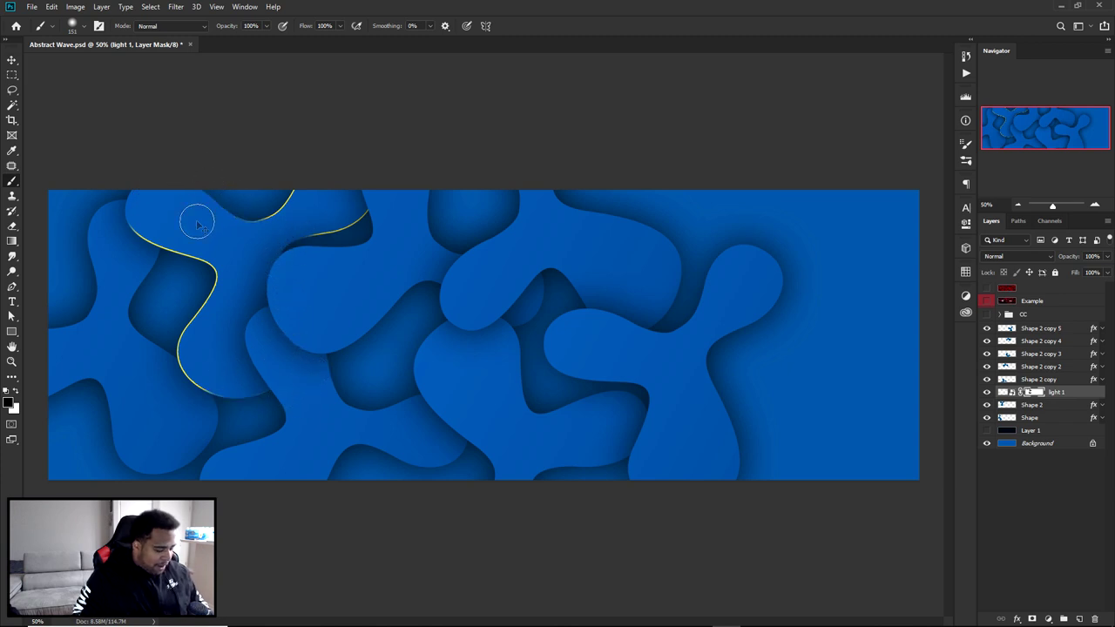
{"action": "key", "text": "v"}
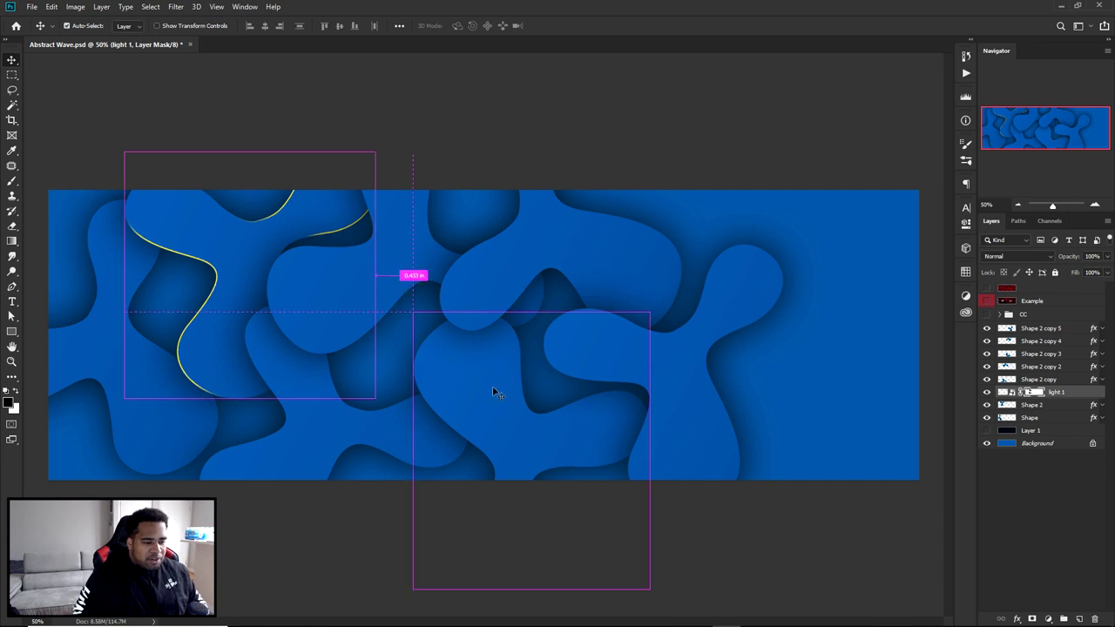
{"action": "left_click", "coordinate": [494, 387], "text": "ctrl"}
- Duplicate Shape 2 copy 3 as 'light 2' and paste the yellow stroke style onto it
{"action": "left_click_drag", "start_coordinate": [497, 391], "coordinate": [495, 390]}
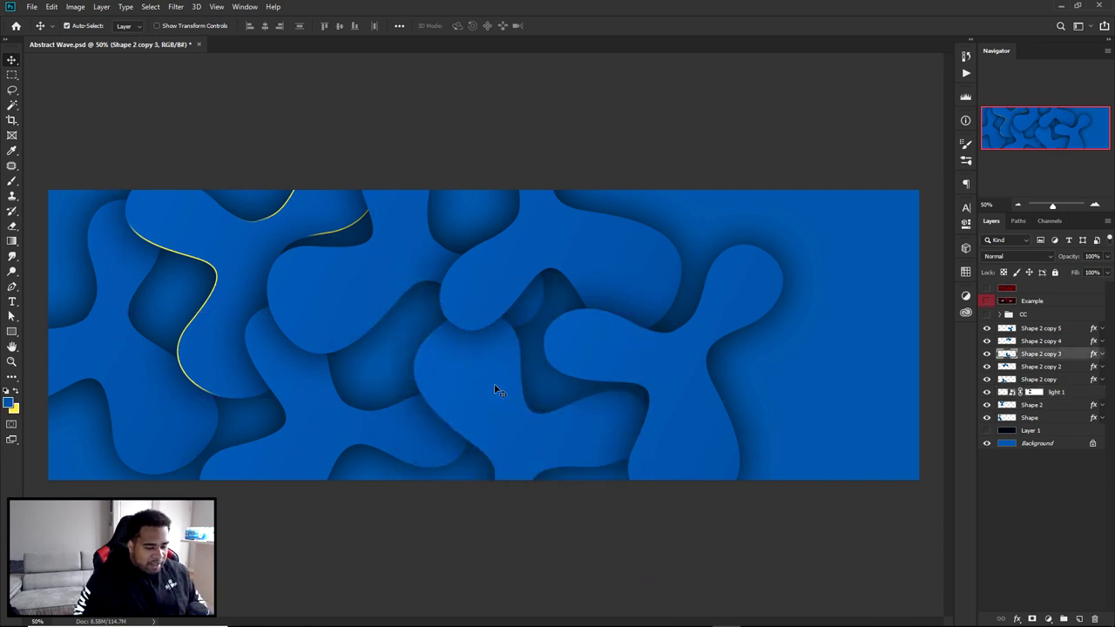
{"action": "key", "text": "ctrl+j"}
{"action": "double_click", "coordinate": [1045, 353]}
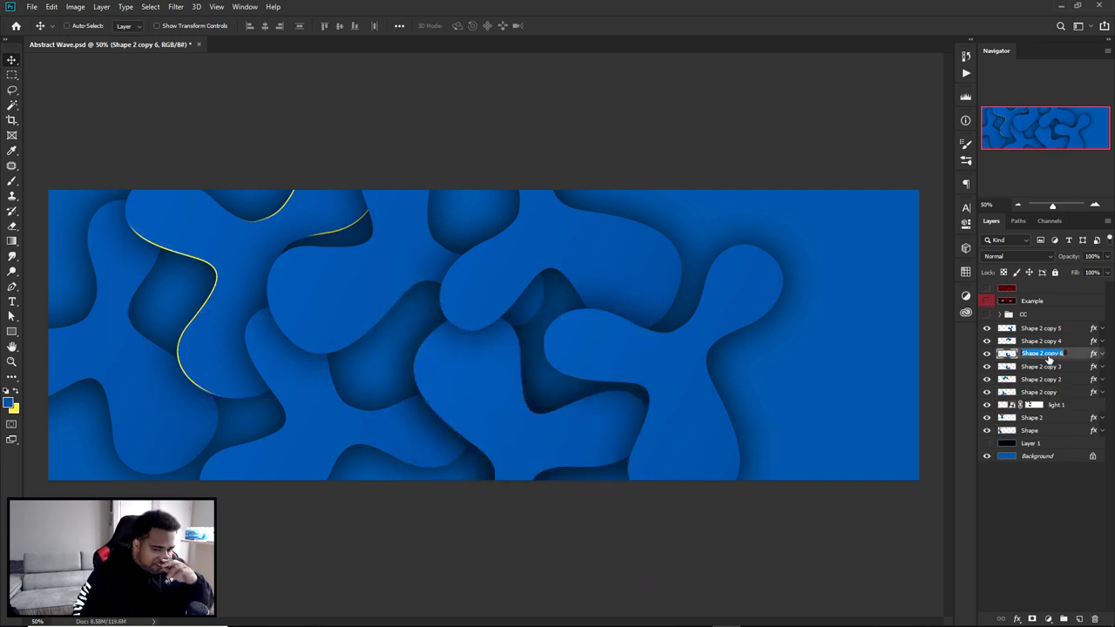
{"action": "type", "text": "light 2"}
{"action": "key", "text": "Return"}
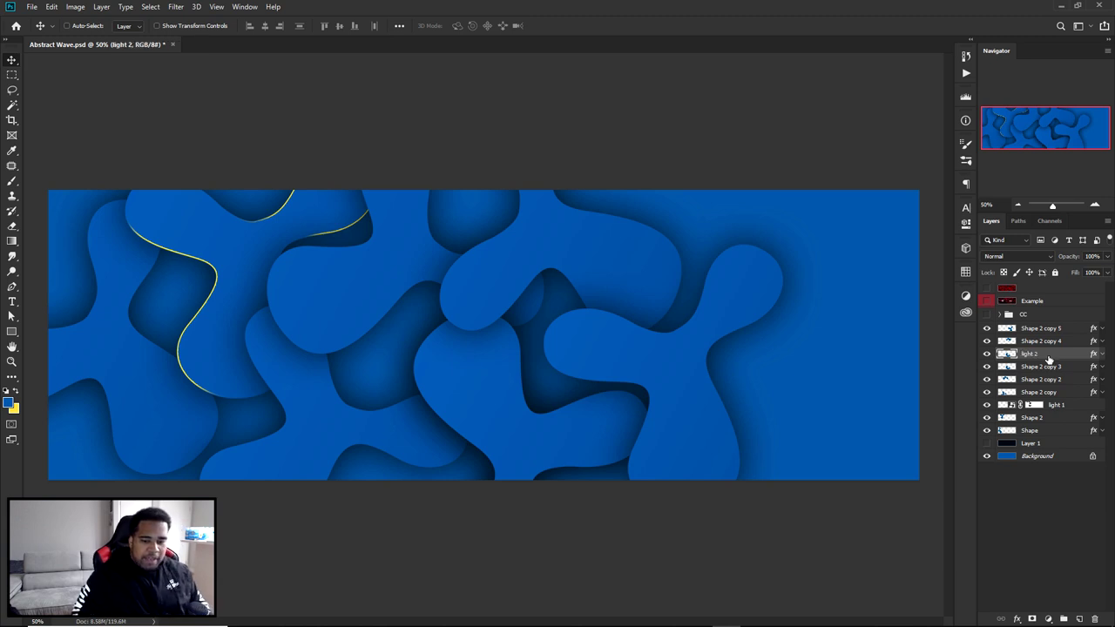
{"action": "right_click", "coordinate": [1048, 359]}
{"action": "left_click", "coordinate": [973, 410]}
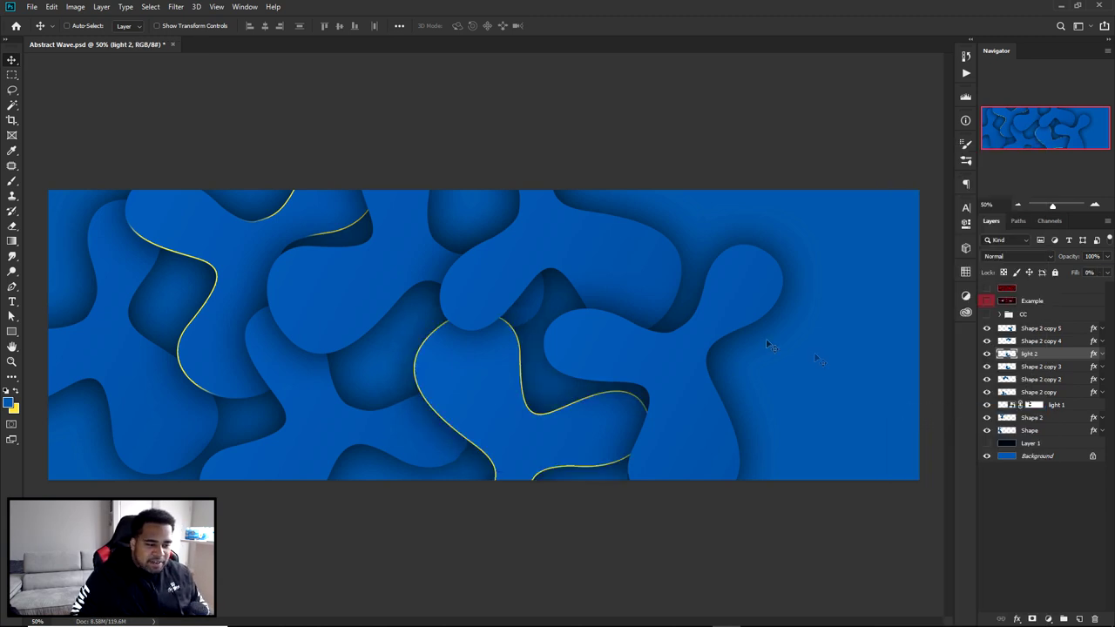
- Convert light 2 to a Smart Object and mask away the bottom of its highlight
{"action": "left_click_drag", "start_coordinate": [765, 344], "coordinate": [839, 273]}
{"action": "key", "text": "ctrl+z"}
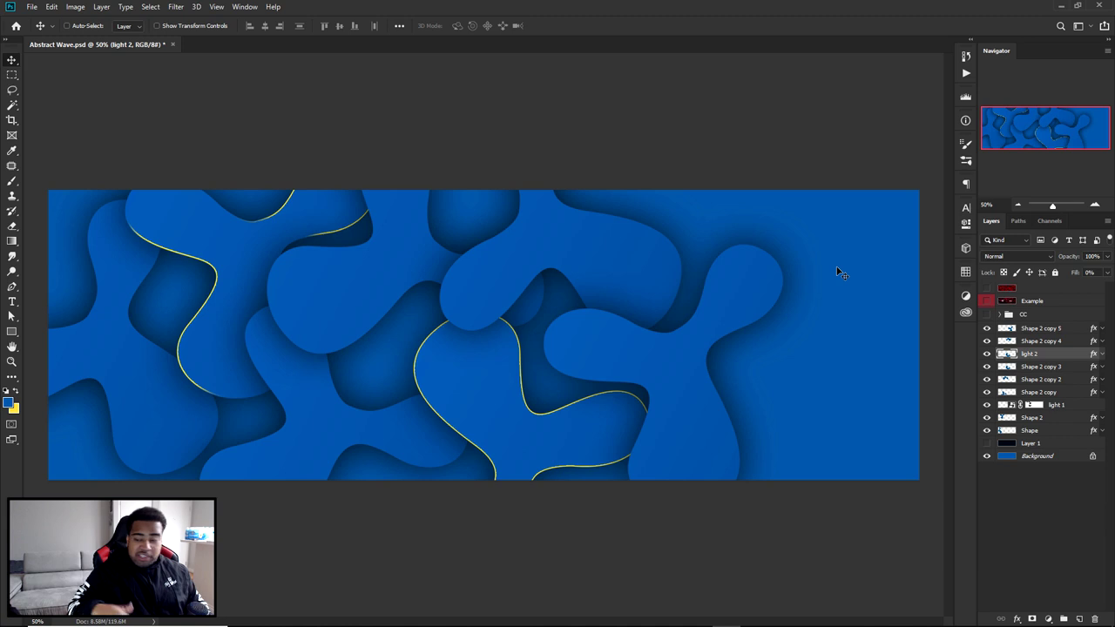
{"action": "right_click", "coordinate": [1028, 353]}
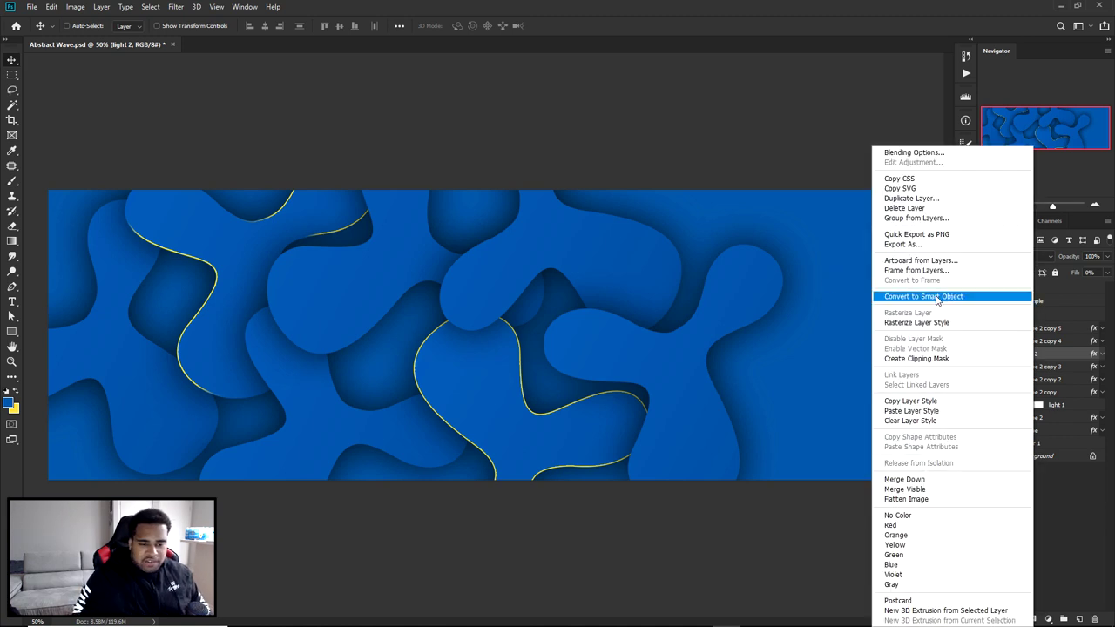
{"action": "left_click", "coordinate": [937, 297]}
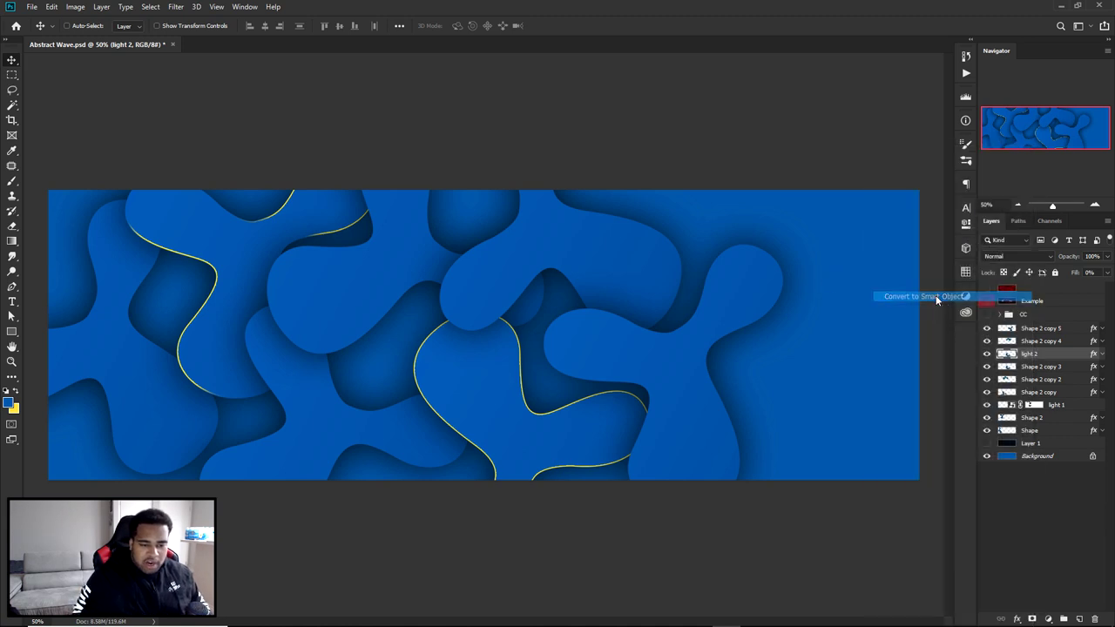
{"action": "left_click", "coordinate": [1033, 618]}
{"action": "key", "text": "b"}
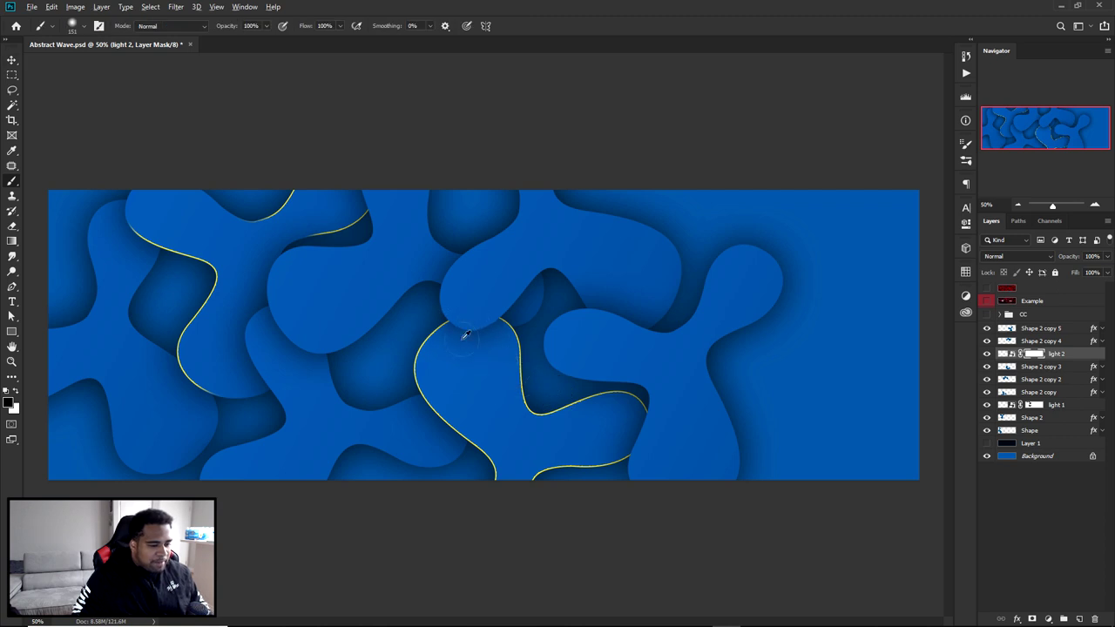
{"action": "left_click_drag", "start_coordinate": [511, 480], "coordinate": [595, 464]}
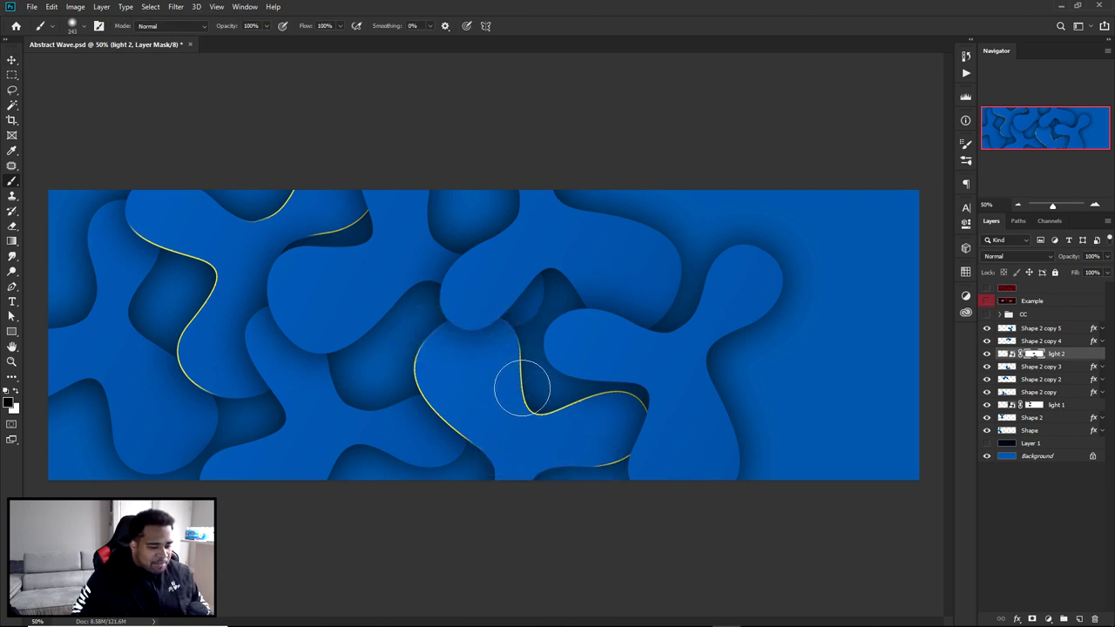
- Select Shape 2 copy 4 and show the red Example reference design
{"action": "key", "text": "v"}
{"action": "left_click", "coordinate": [1056, 343]}
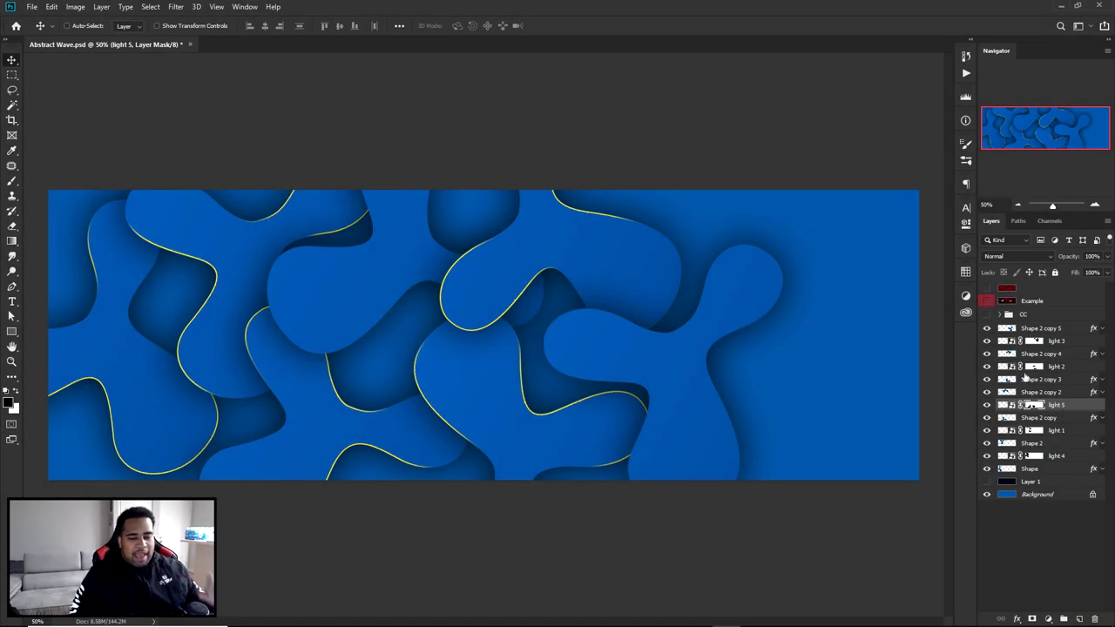
{"action": "left_click", "coordinate": [996, 303]}
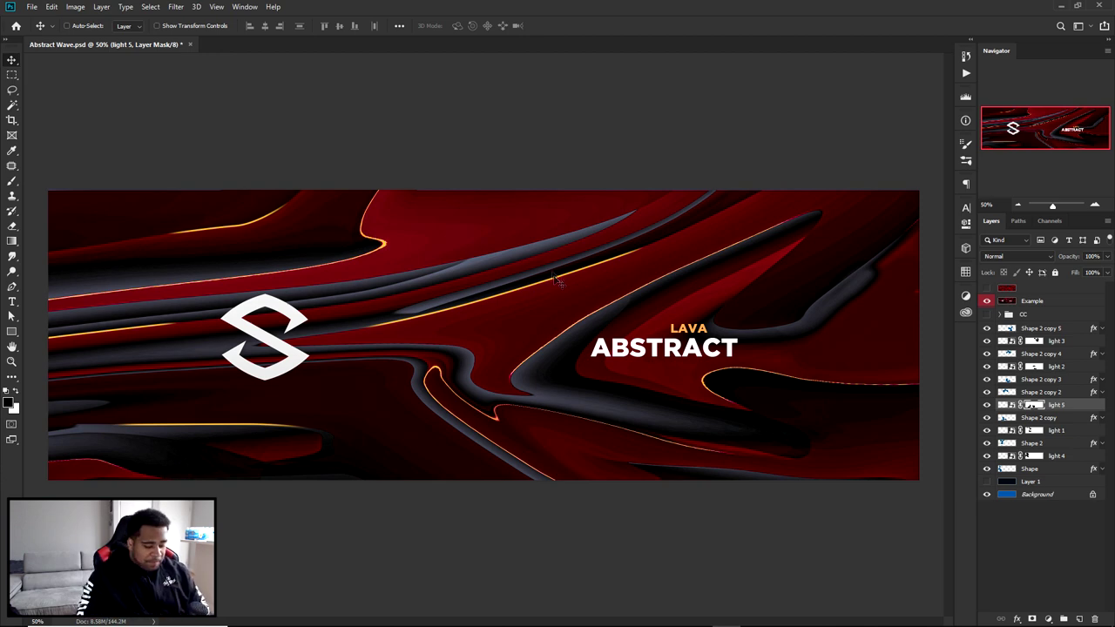
- Draw a curved two-anchor wave path with the Pen tool
{"action": "key", "text": "p"}
{"action": "scroll", "coordinate": [779, 237], "scroll_direction": "up", "scroll_amount": 5}
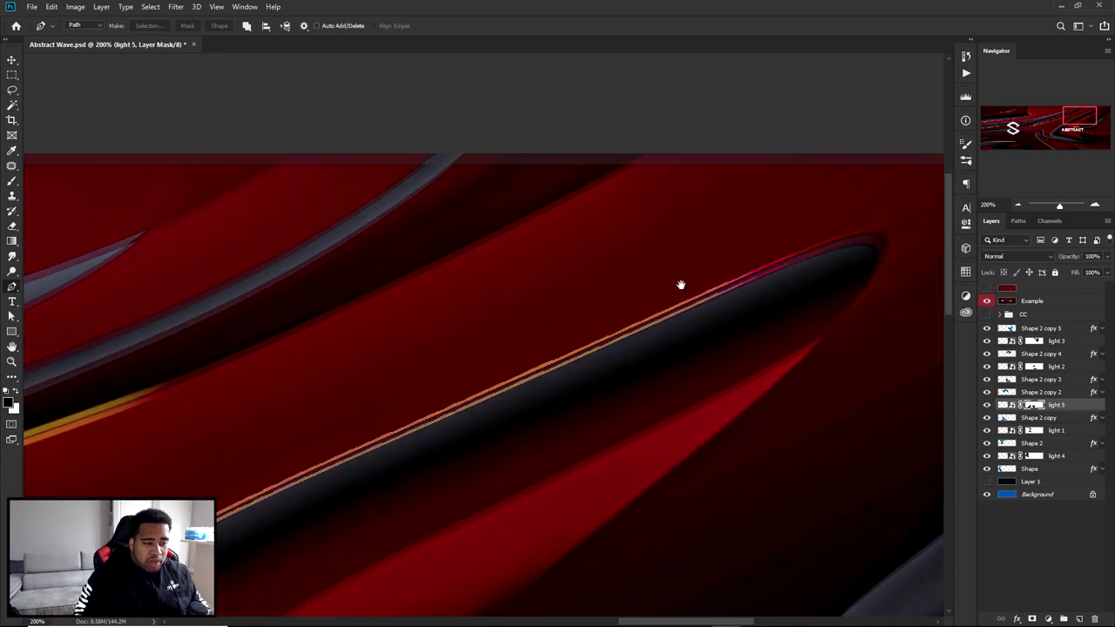
{"action": "left_click", "coordinate": [477, 245]}
{"action": "left_click", "coordinate": [615, 176]}
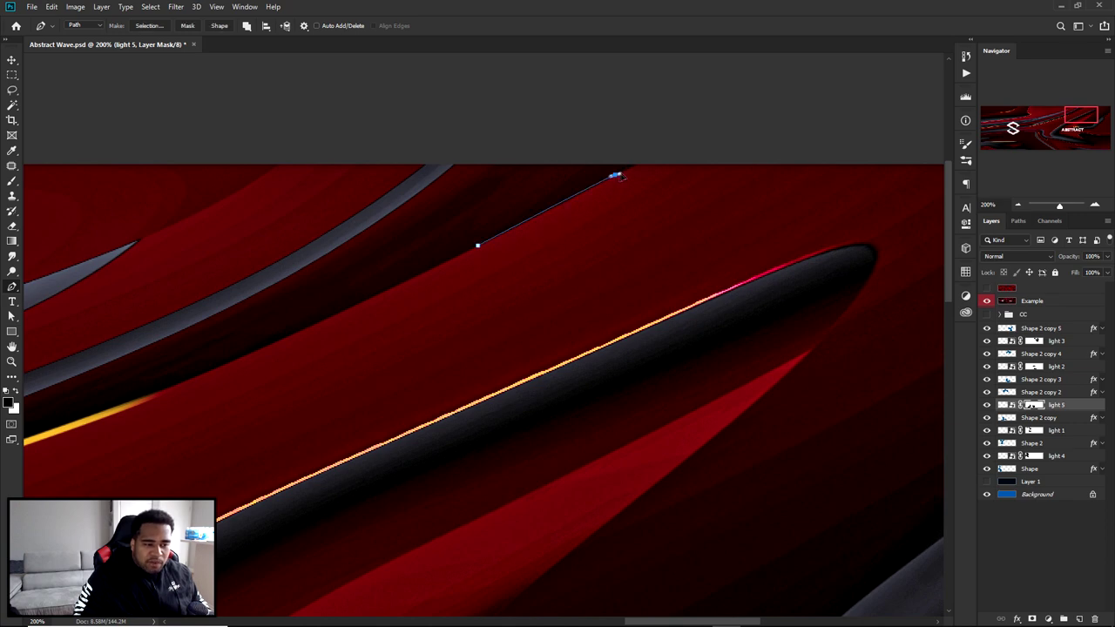
{"action": "left_click_drag", "start_coordinate": [615, 176], "coordinate": [646, 158]}
{"action": "key", "text": "Escape"}
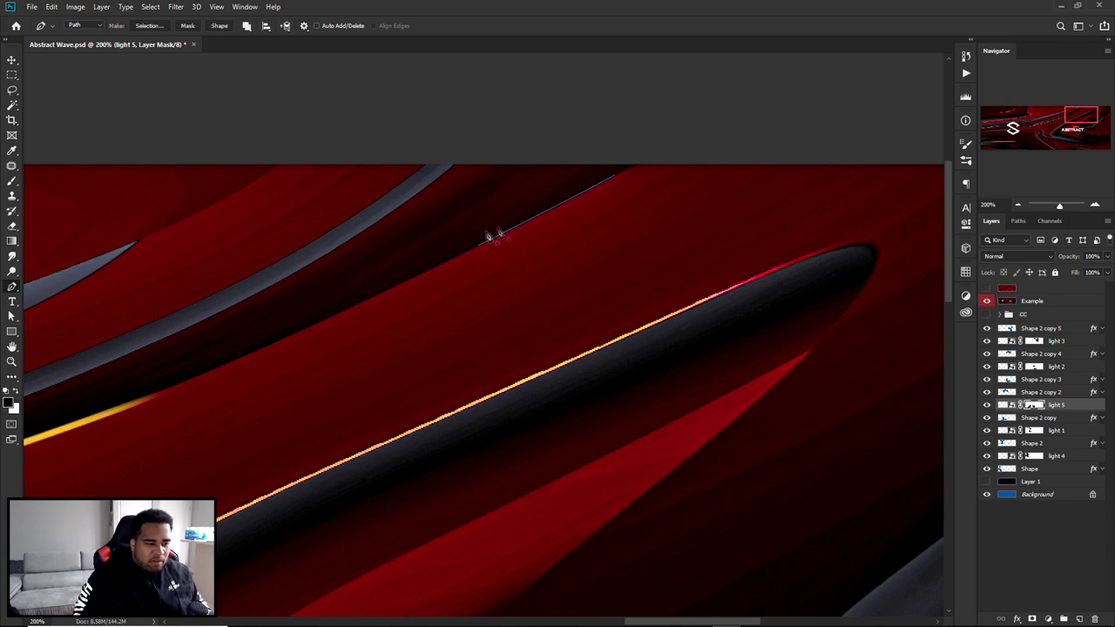
- Set the brush to 2 px size and 100 hardness
{"action": "key", "text": "b"}
{"action": "right_click", "coordinate": [641, 248]}
{"action": "type", "text": "243"}
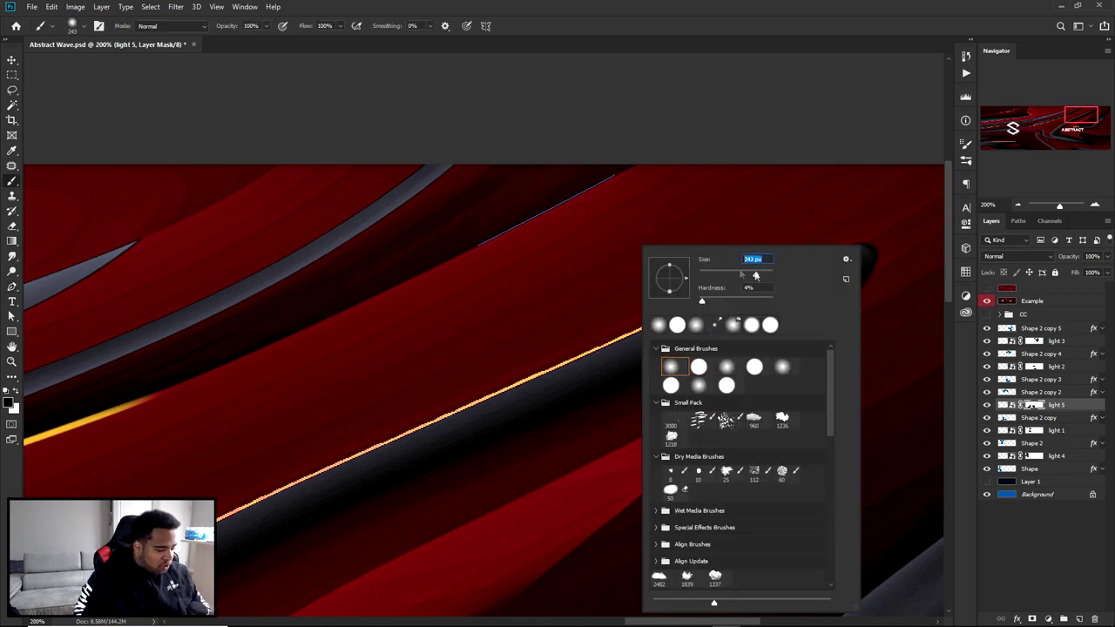
{"action": "key", "text": "Tab"}
{"action": "type", "text": "100"}
{"action": "key", "text": "Return"}
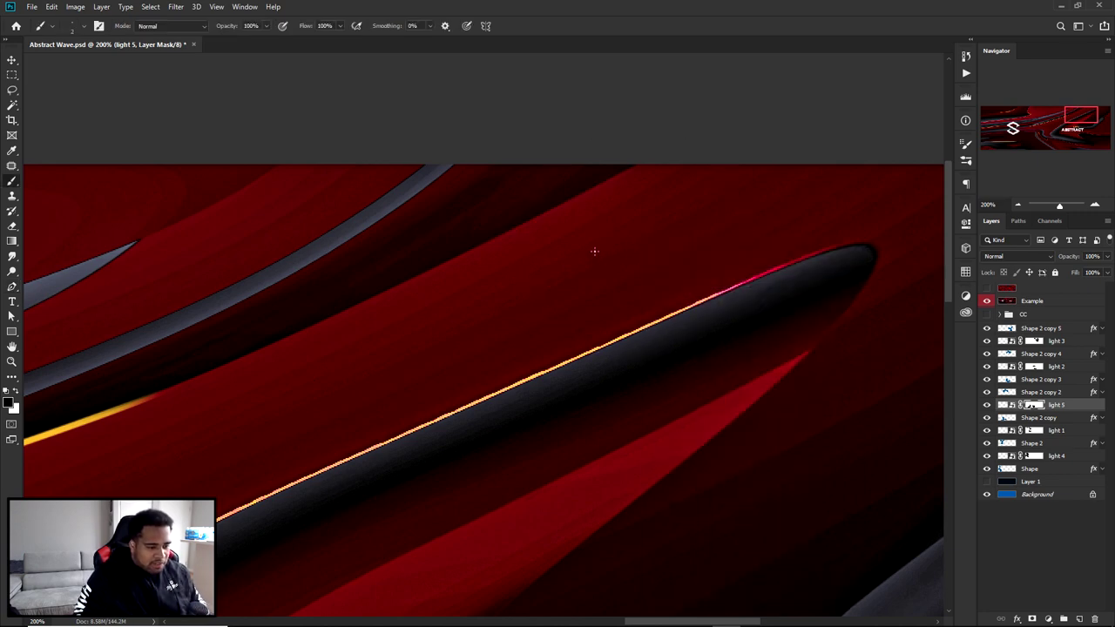
- Create a new layer and stroke the wave path onto it with the brush
{"action": "key", "text": "p"}
{"action": "right_click", "coordinate": [605, 213]}
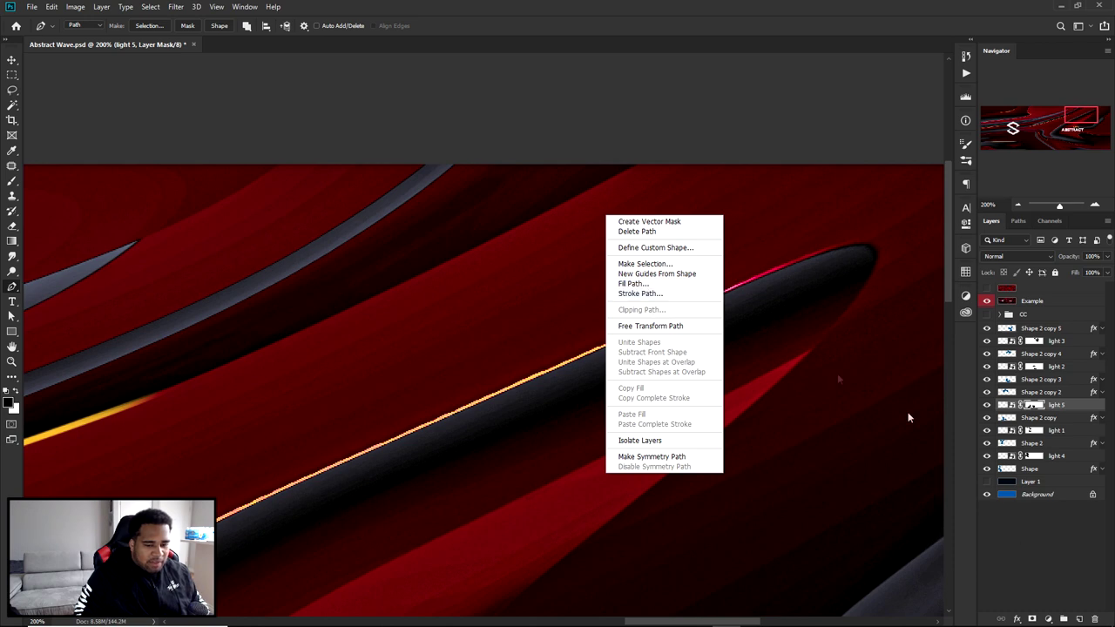
{"action": "left_click", "coordinate": [1078, 621]}
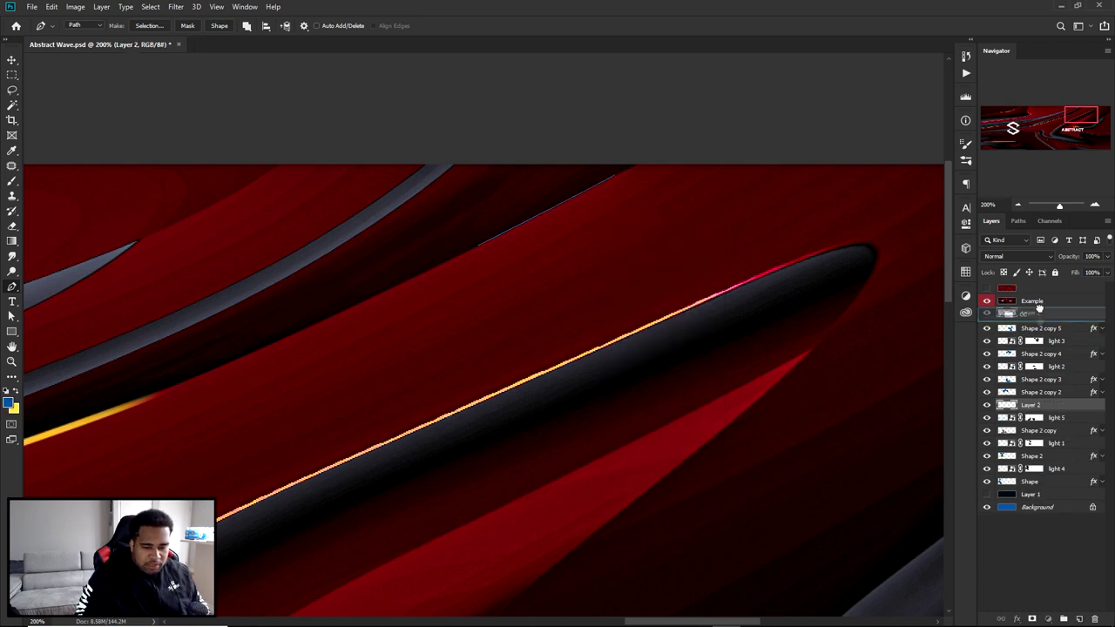
{"action": "right_click", "coordinate": [659, 277]}
{"action": "left_click", "coordinate": [702, 360]}
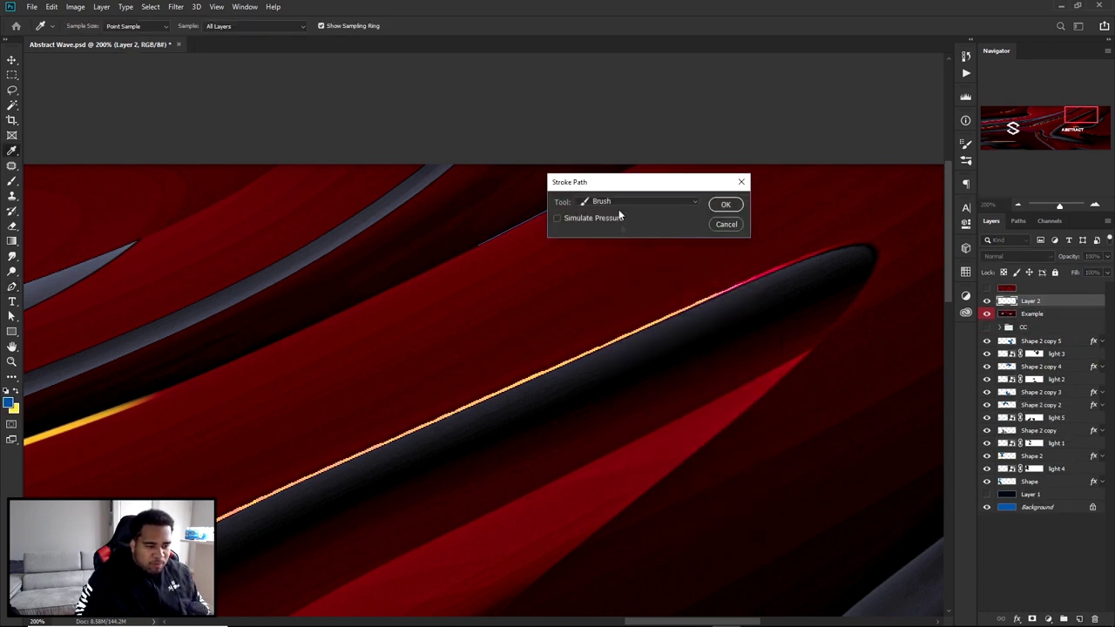
{"action": "left_click", "coordinate": [723, 203]}
{"action": "right_click", "coordinate": [678, 209]}
{"action": "left_click", "coordinate": [697, 226]}
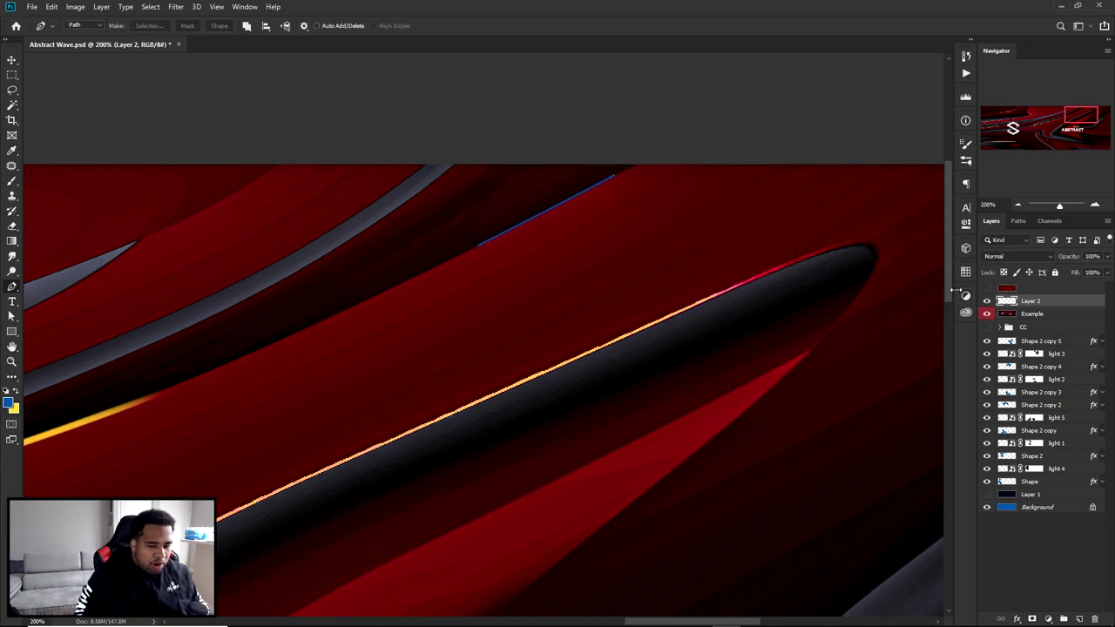
- Give Layer 2 an orange Color Overlay layer style
{"action": "double_click", "coordinate": [1061, 302]}
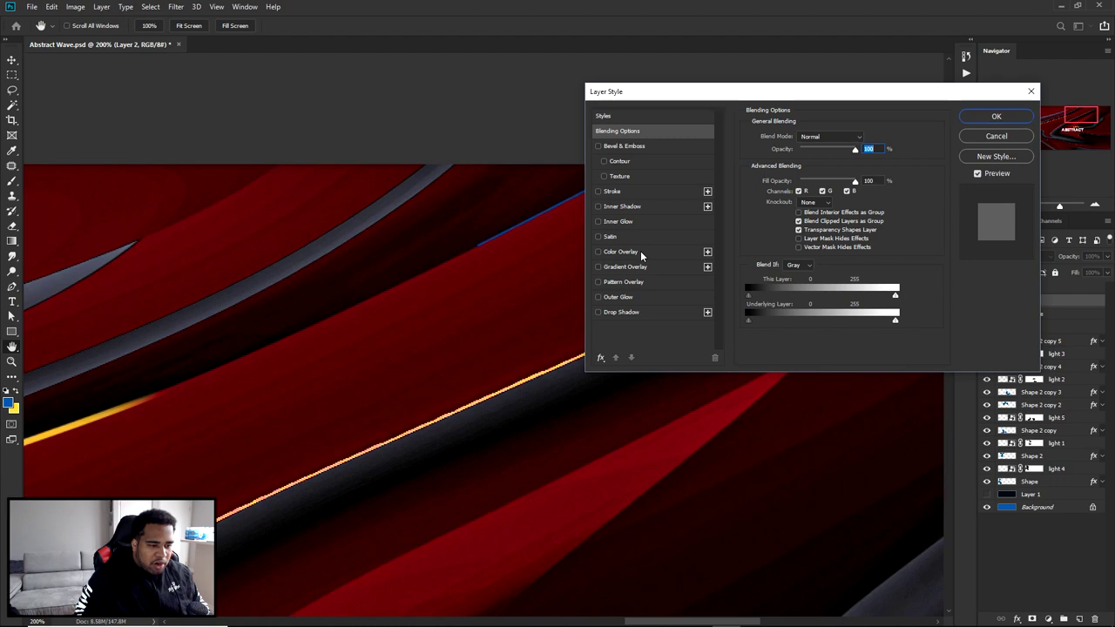
{"action": "left_click", "coordinate": [641, 253]}
{"action": "left_click", "coordinate": [866, 139]}
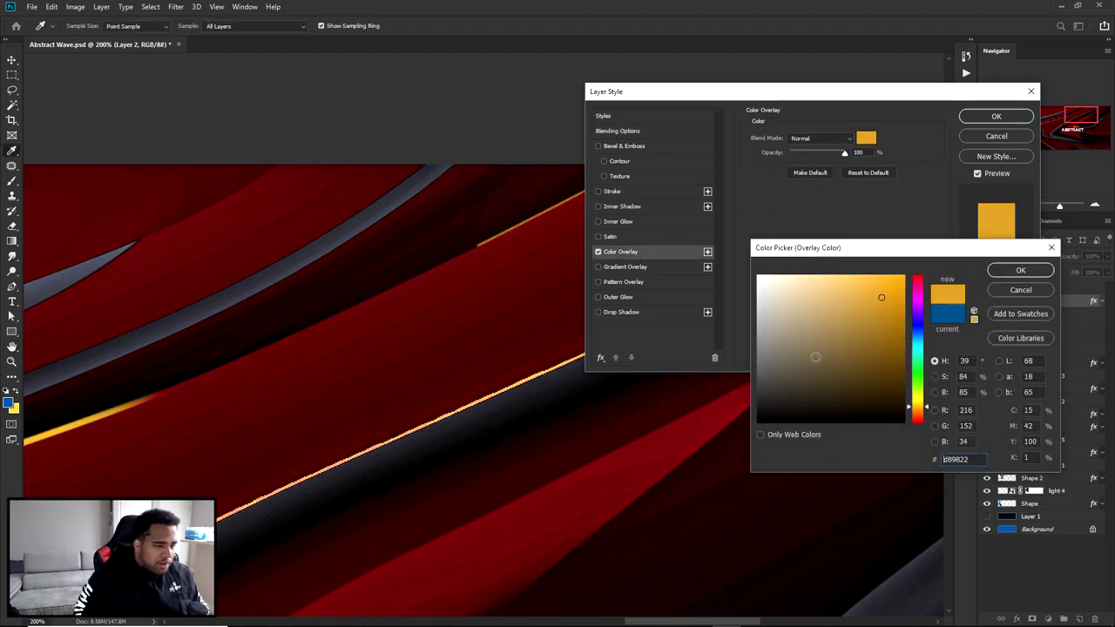
{"action": "left_click", "coordinate": [1020, 271]}
{"action": "left_click", "coordinate": [997, 115]}
- Resize the eraser, then delete Layer 2 and hide the Example layer
{"action": "key", "text": "e"}
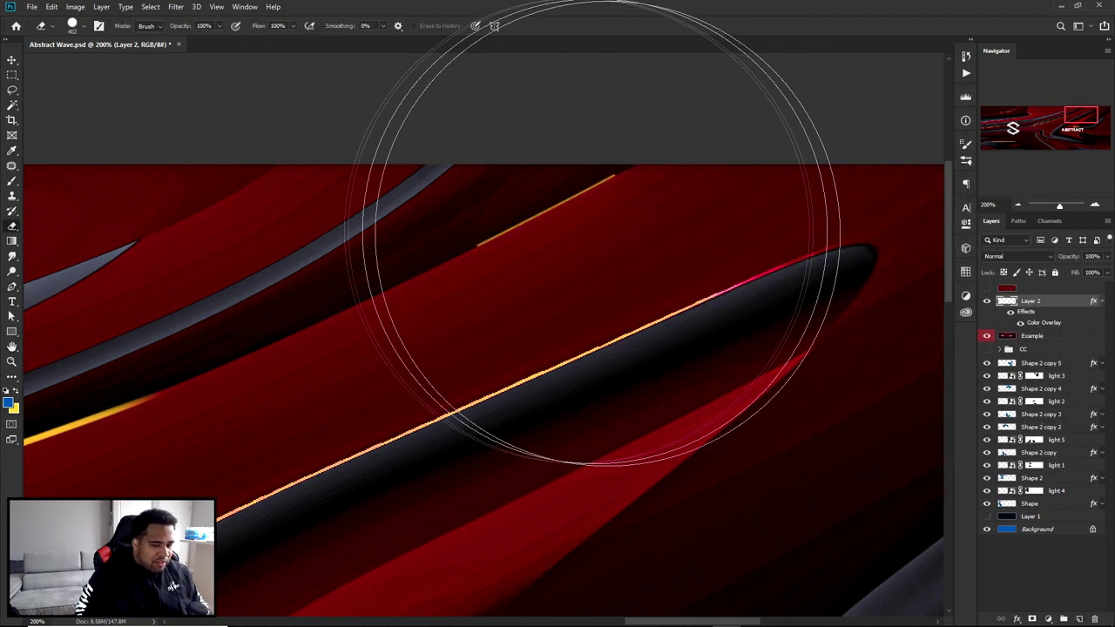
{"action": "left_click_drag", "start_coordinate": [537, 293], "coordinate": [355, 276]}
{"action": "mouse_move", "coordinate": [505, 328]}
{"action": "left_mouse_down"}
{"action": "mouse_move", "coordinate": [485, 120]}
{"action": "mouse_move", "coordinate": [438, 167]}
{"action": "mouse_move", "coordinate": [462, 238]}
{"action": "left_mouse_up"}
{"action": "key", "text": "v"}
{"action": "scroll", "coordinate": [577, 356], "scroll_direction": "down", "scroll_amount": 2}
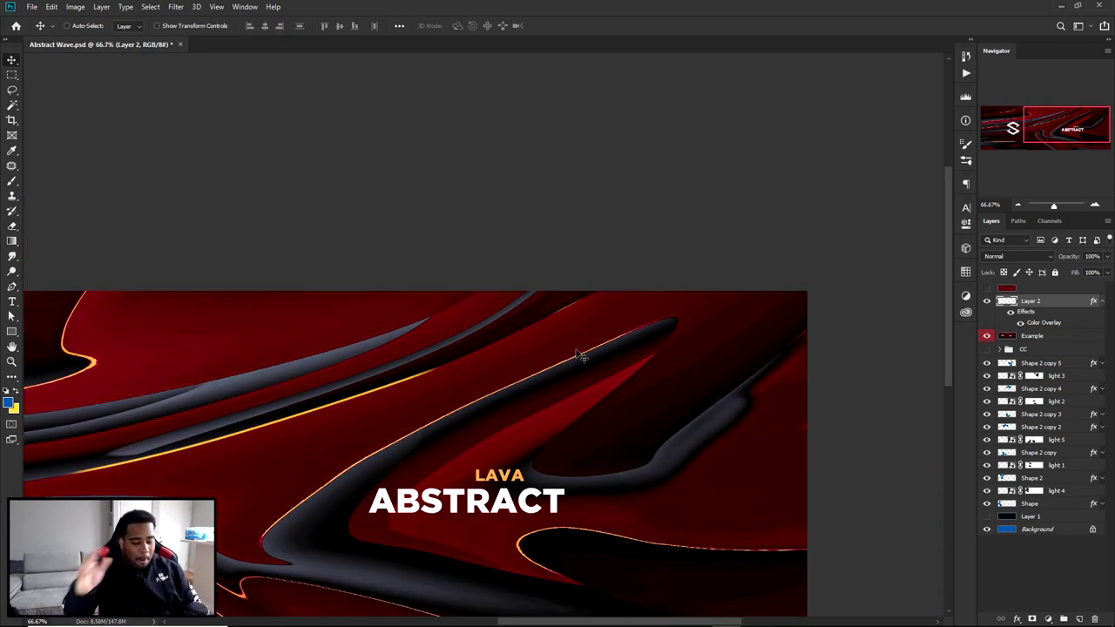
{"action": "key", "text": "Delete"}
{"action": "left_click", "coordinate": [987, 301]}
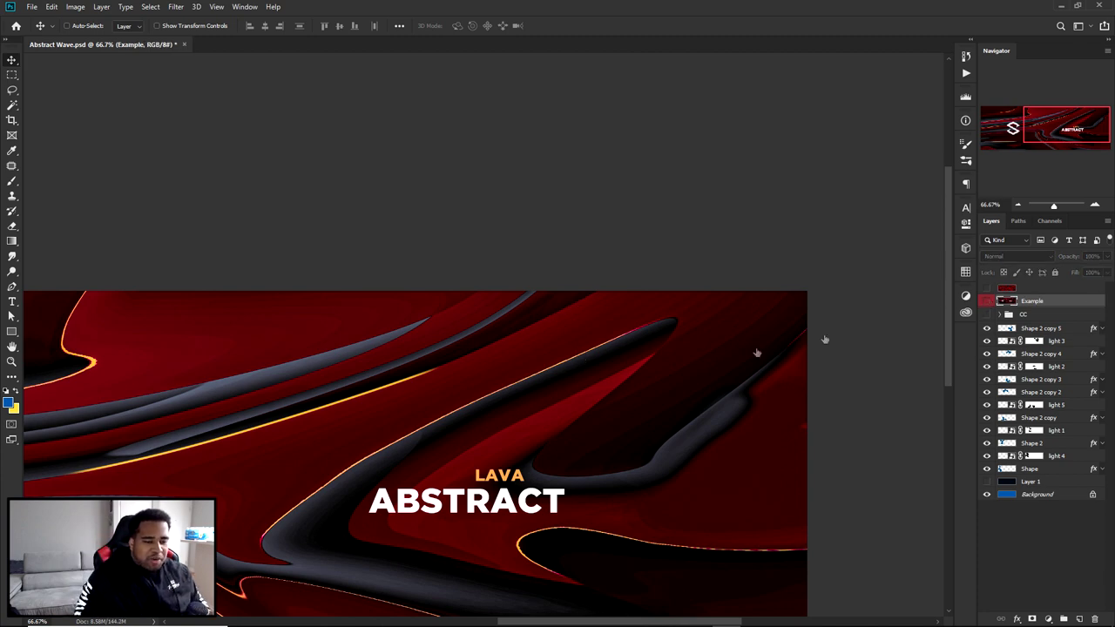
{"action": "scroll", "coordinate": [447, 388], "scroll_direction": "down", "scroll_amount": 2}
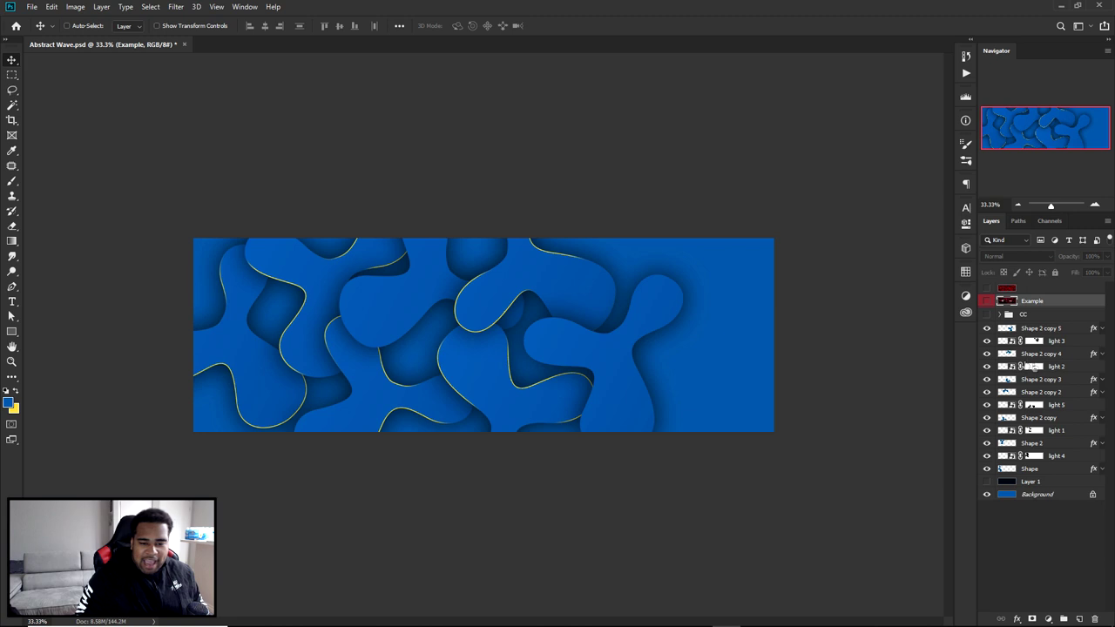
- Select Shape 2 copy 5 through Background, duplicate them, and merge the copies into one layer
{"action": "left_click", "coordinate": [1040, 329]}
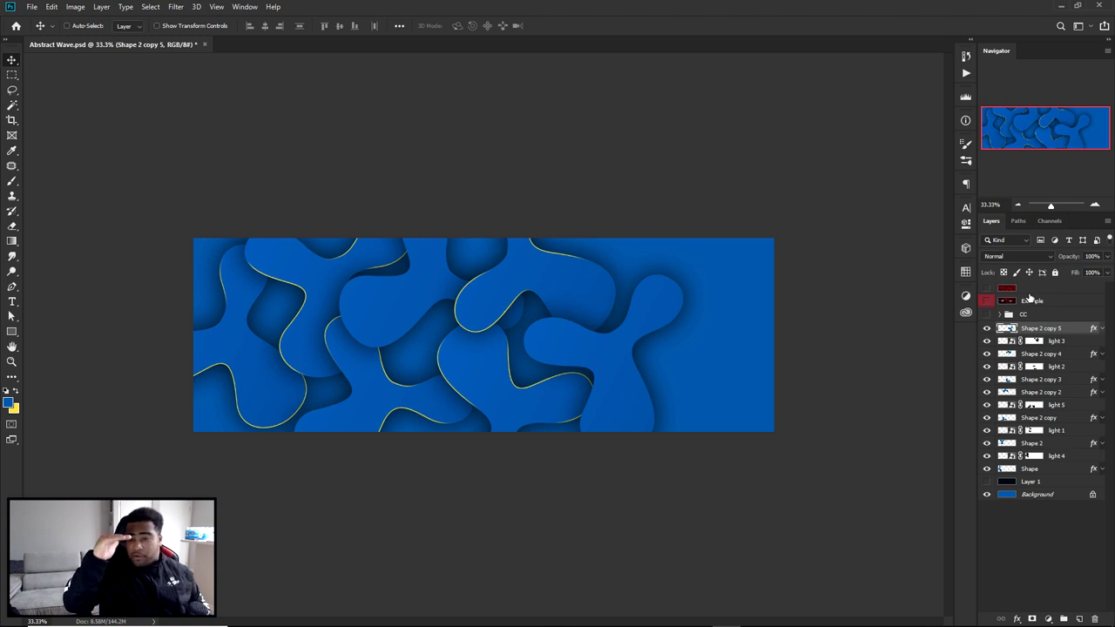
{"action": "left_click", "coordinate": [1061, 495], "text": "shift"}
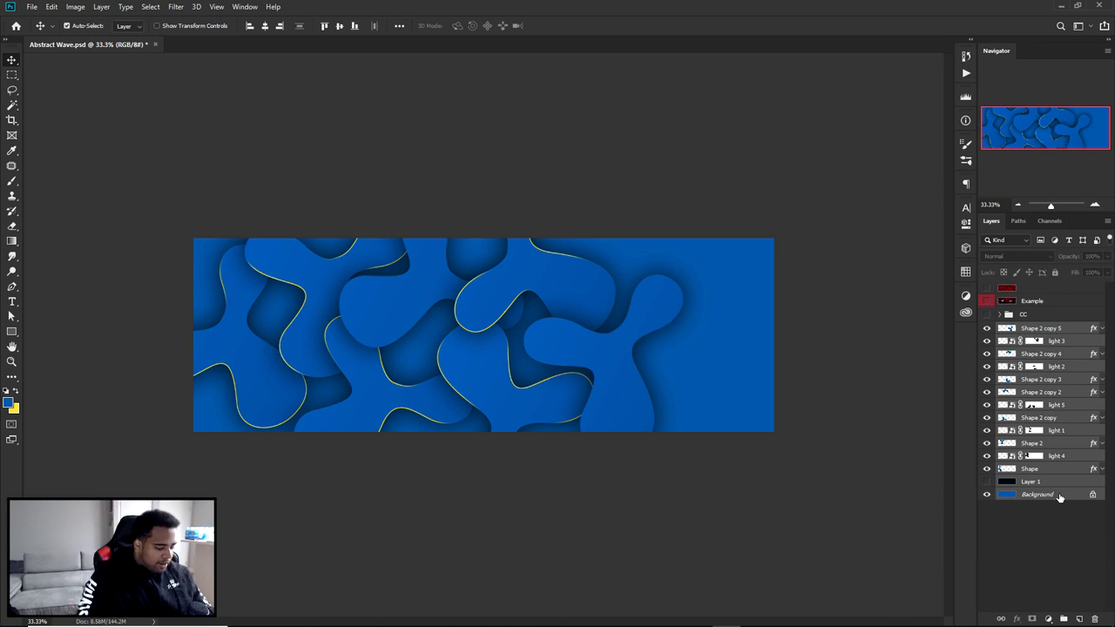
{"action": "key", "text": "ctrl+j"}
{"action": "key", "text": "ctrl+e"}
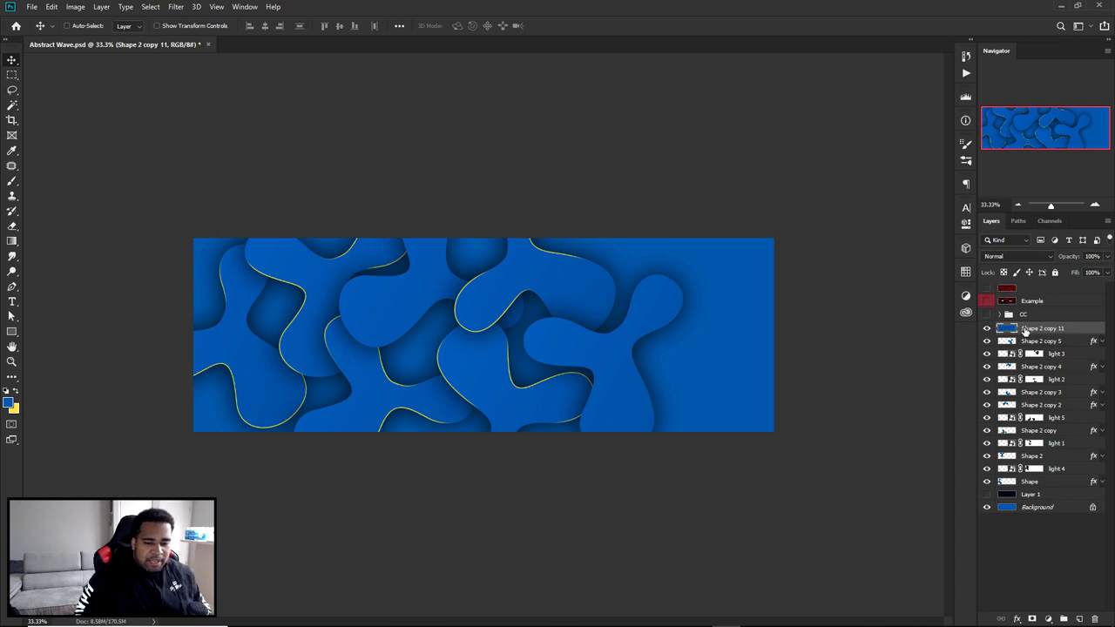
- Open Filter > Liquify on the merged layer and set the brush size to 750
{"action": "left_click", "coordinate": [176, 6]}
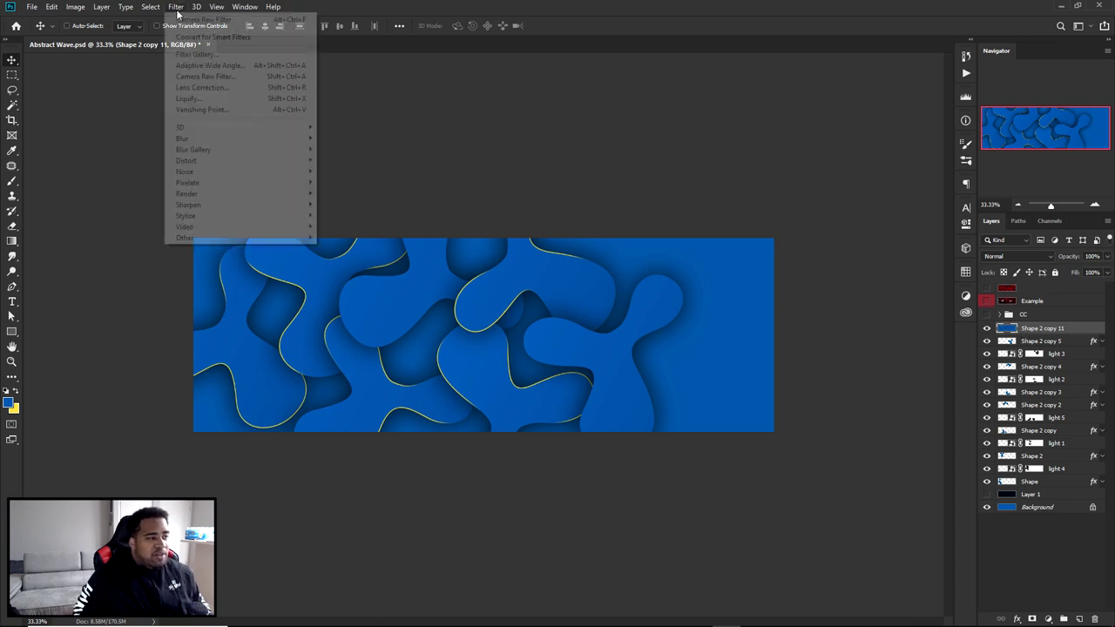
{"action": "left_click", "coordinate": [183, 97]}
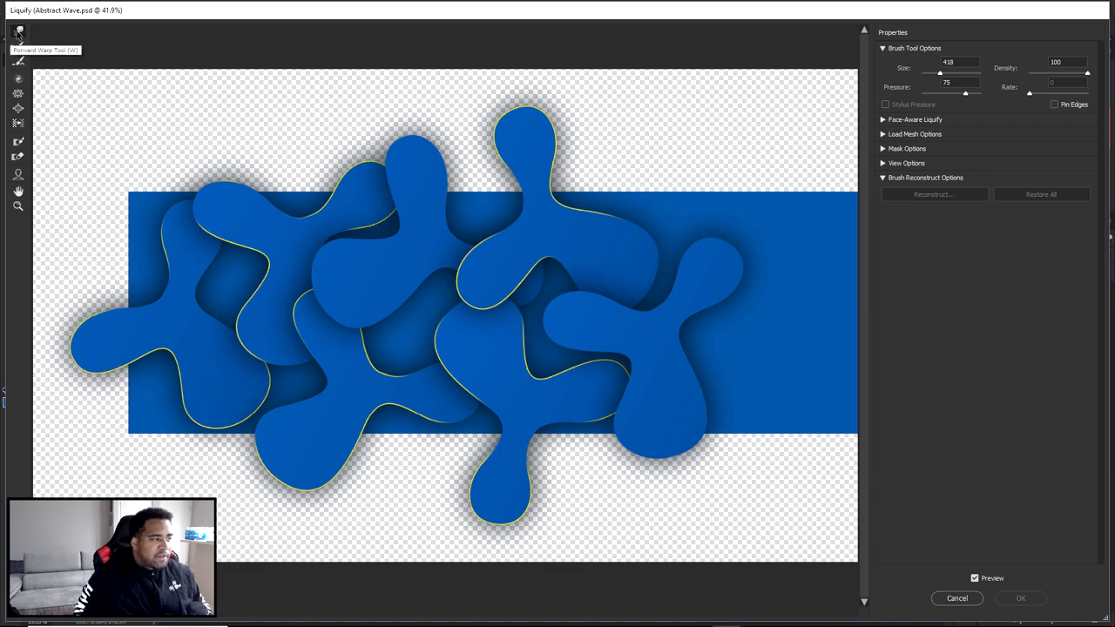
{"action": "left_click", "coordinate": [900, 67]}
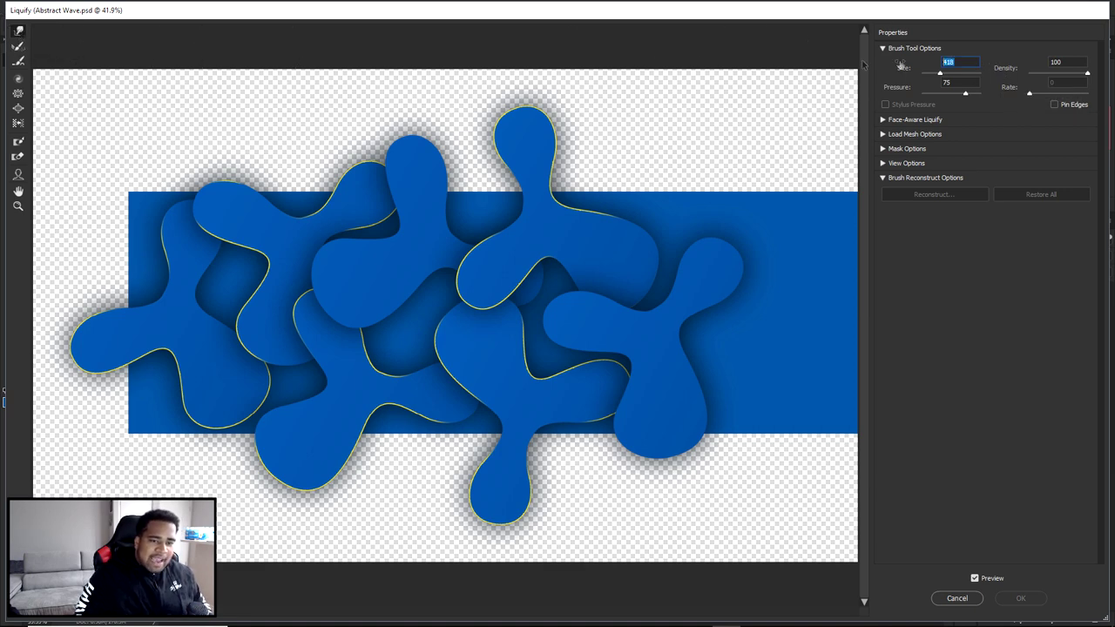
{"action": "type", "text": "750"}
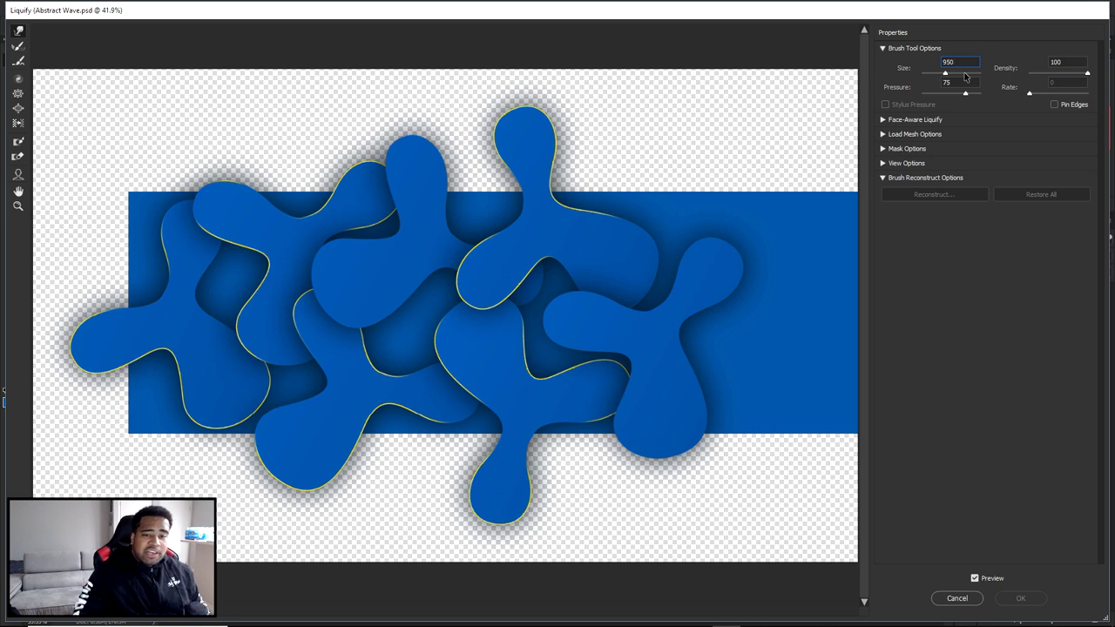
- Try swirl warps on the blobs, then restore and compare them using undo and redo
{"action": "mouse_move", "coordinate": [373, 348]}
{"action": "left_mouse_down"}
{"action": "mouse_move", "coordinate": [170, 383]}
{"action": "mouse_move", "coordinate": [519, 345]}
{"action": "mouse_move", "coordinate": [758, 144]}
{"action": "left_mouse_up"}
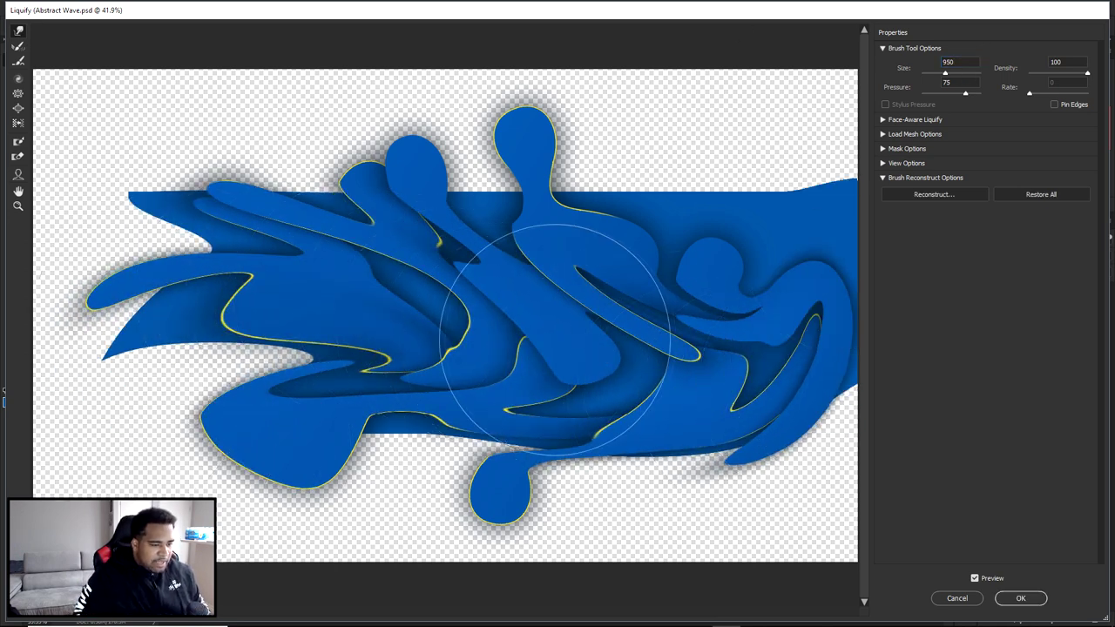
{"action": "key", "text": "ctrl+0"}
{"action": "mouse_move", "coordinate": [622, 378]}
{"action": "left_mouse_down"}
{"action": "mouse_move", "coordinate": [575, 435]}
{"action": "mouse_move", "coordinate": [680, 320]}
{"action": "mouse_move", "coordinate": [555, 283]}
{"action": "left_mouse_up"}
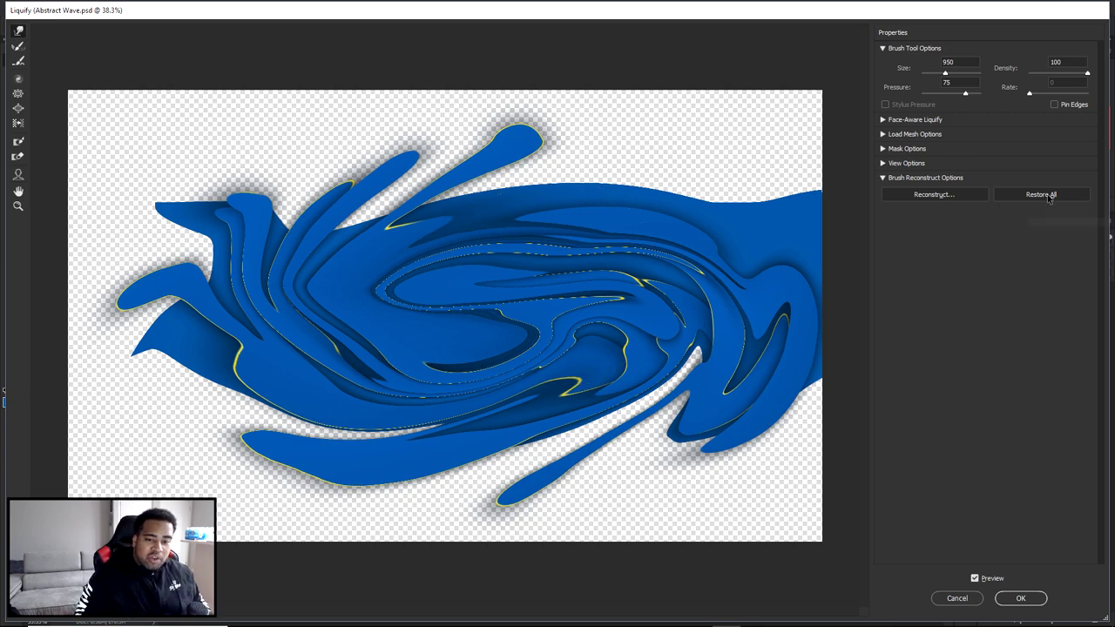
{"action": "left_click", "coordinate": [1043, 195]}
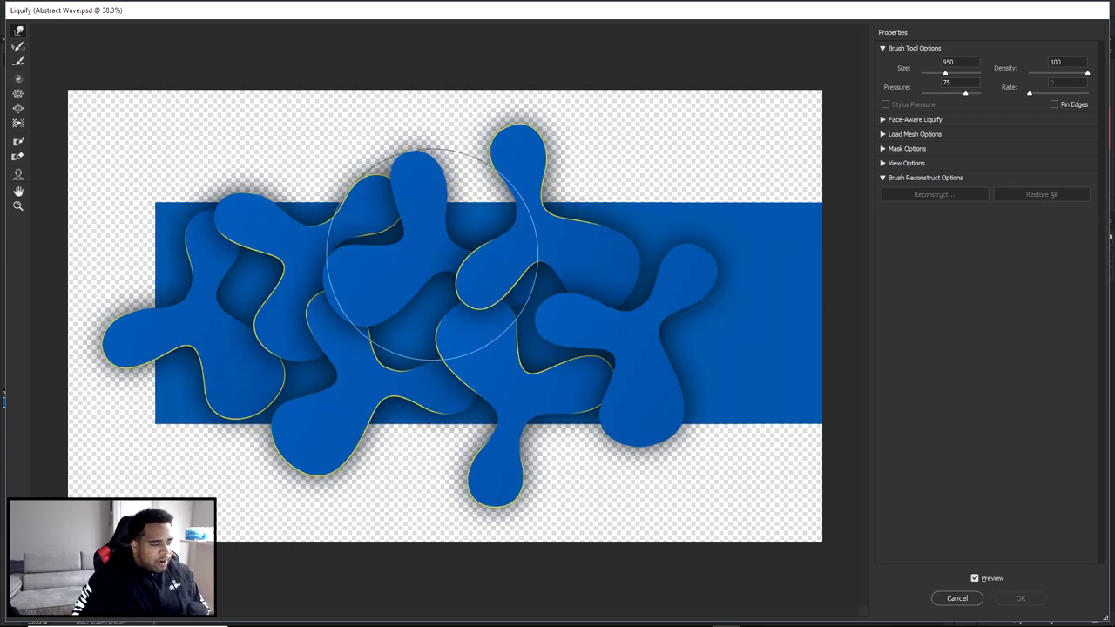
{"action": "key", "text": "ctrl+z"}
{"action": "key", "text": "ctrl+alt+z"}
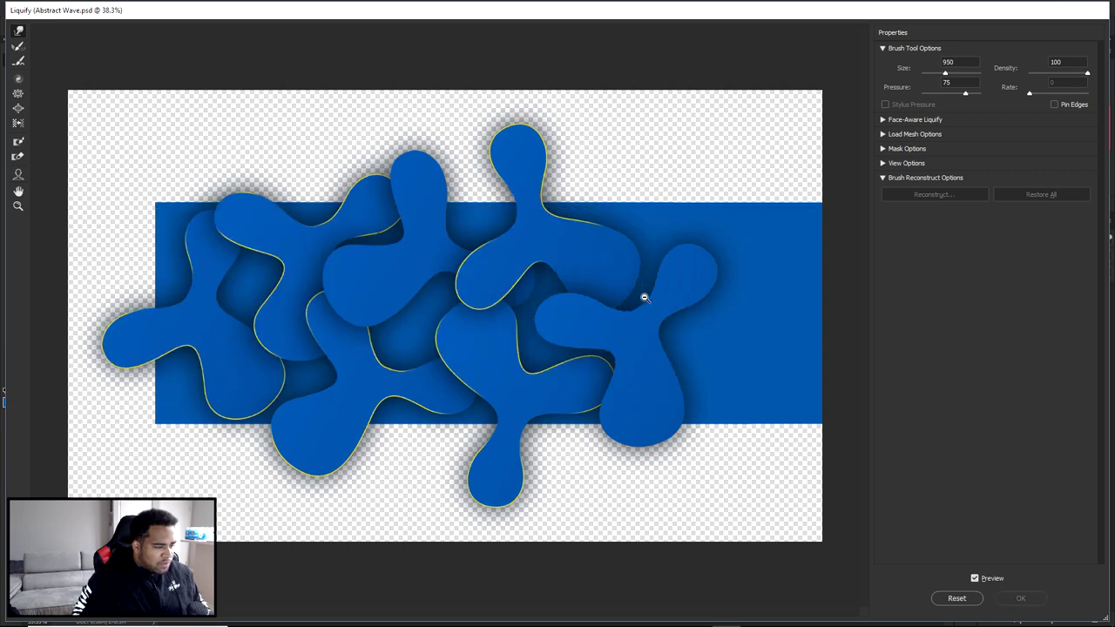
{"action": "key", "text": "ctrl+alt+z"}
{"action": "key", "text": "ctrl+z"}
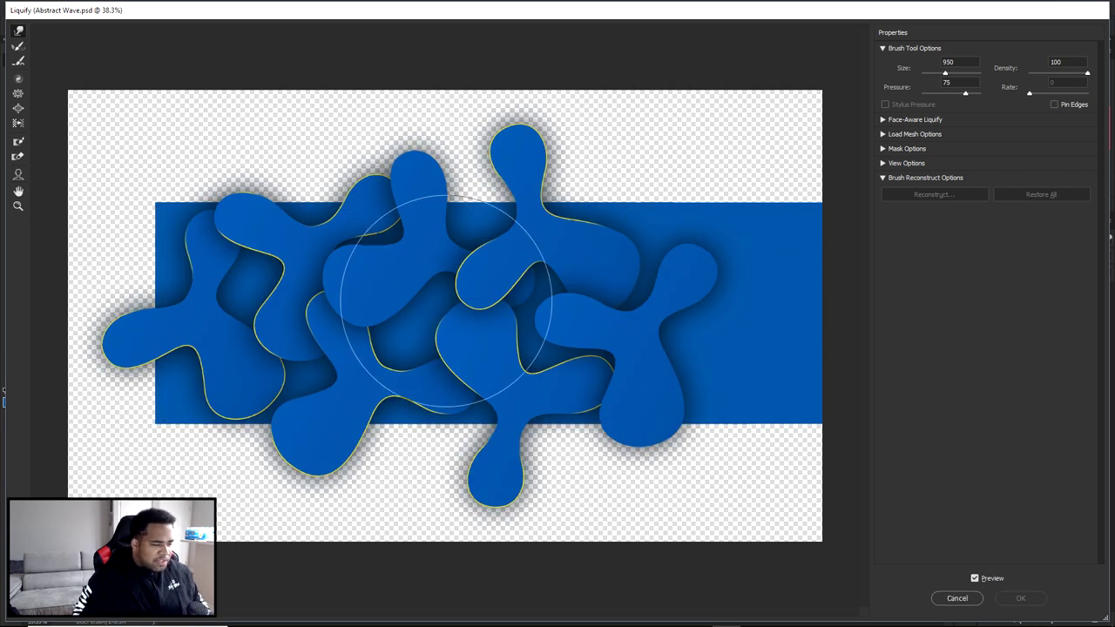
{"action": "key", "text": "ctrl+alt+z"}
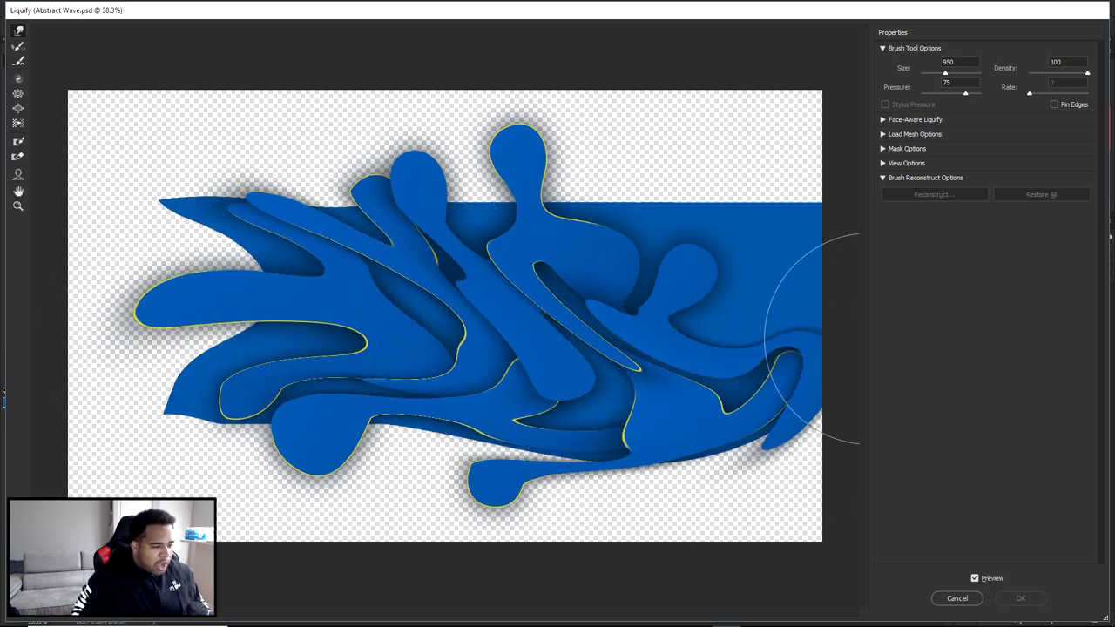
{"action": "key", "text": "ctrl+z"}
- Brush new warps across the blobs, resetting and undoing between attempts
{"action": "mouse_move", "coordinate": [137, 336]}
{"action": "left_mouse_down"}
{"action": "mouse_move", "coordinate": [572, 386]}
{"action": "mouse_move", "coordinate": [789, 244]}
{"action": "mouse_move", "coordinate": [663, 263]}
{"action": "mouse_move", "coordinate": [374, 131]}
{"action": "mouse_move", "coordinate": [590, 235]}
{"action": "mouse_move", "coordinate": [224, 99]}
{"action": "mouse_move", "coordinate": [436, 261]}
{"action": "mouse_move", "coordinate": [572, 112]}
{"action": "mouse_move", "coordinate": [476, 309]}
{"action": "mouse_move", "coordinate": [99, 349]}
{"action": "mouse_move", "coordinate": [136, 410]}
{"action": "mouse_move", "coordinate": [519, 391]}
{"action": "mouse_move", "coordinate": [498, 398]}
{"action": "mouse_move", "coordinate": [797, 523]}
{"action": "mouse_move", "coordinate": [348, 337]}
{"action": "mouse_move", "coordinate": [116, 183]}
{"action": "mouse_move", "coordinate": [191, 239]}
{"action": "mouse_move", "coordinate": [374, 226]}
{"action": "mouse_move", "coordinate": [313, 131]}
{"action": "mouse_move", "coordinate": [435, 183]}
{"action": "mouse_move", "coordinate": [660, 237]}
{"action": "mouse_move", "coordinate": [714, 201]}
{"action": "left_mouse_up"}
{"action": "key", "text": "ctrl+alt+z"}
{"action": "left_click", "coordinate": [1069, 197]}
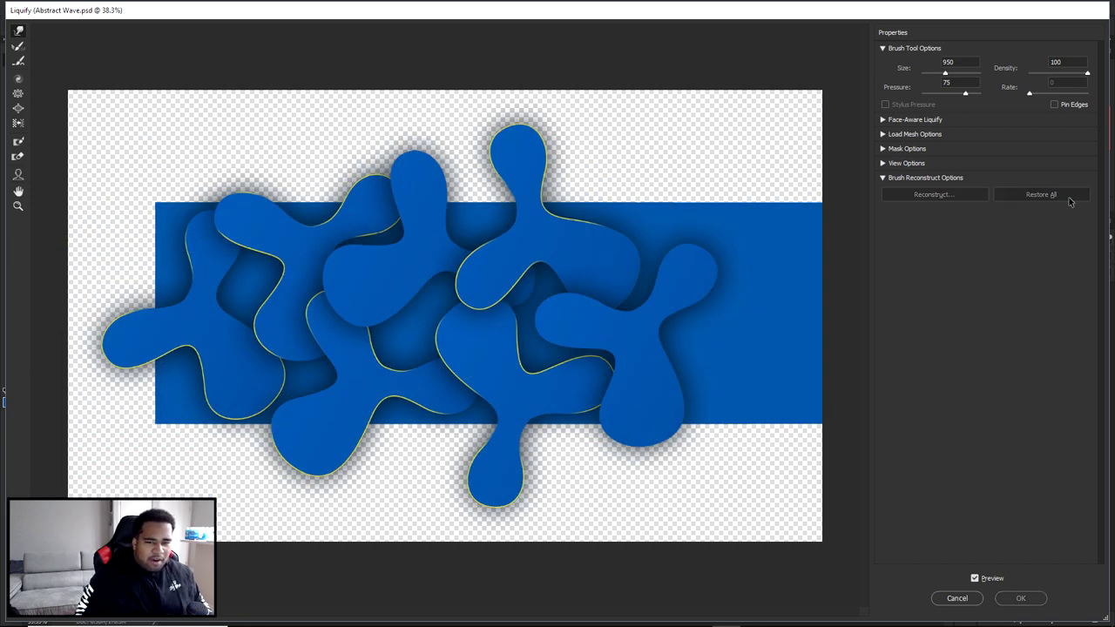
{"action": "mouse_move", "coordinate": [311, 386]}
{"action": "left_mouse_down"}
{"action": "mouse_move", "coordinate": [548, 447]}
{"action": "mouse_move", "coordinate": [514, 345]}
{"action": "mouse_move", "coordinate": [727, 219]}
{"action": "mouse_move", "coordinate": [709, 410]}
{"action": "left_mouse_up"}
{"action": "key", "text": "ctrl+z"}
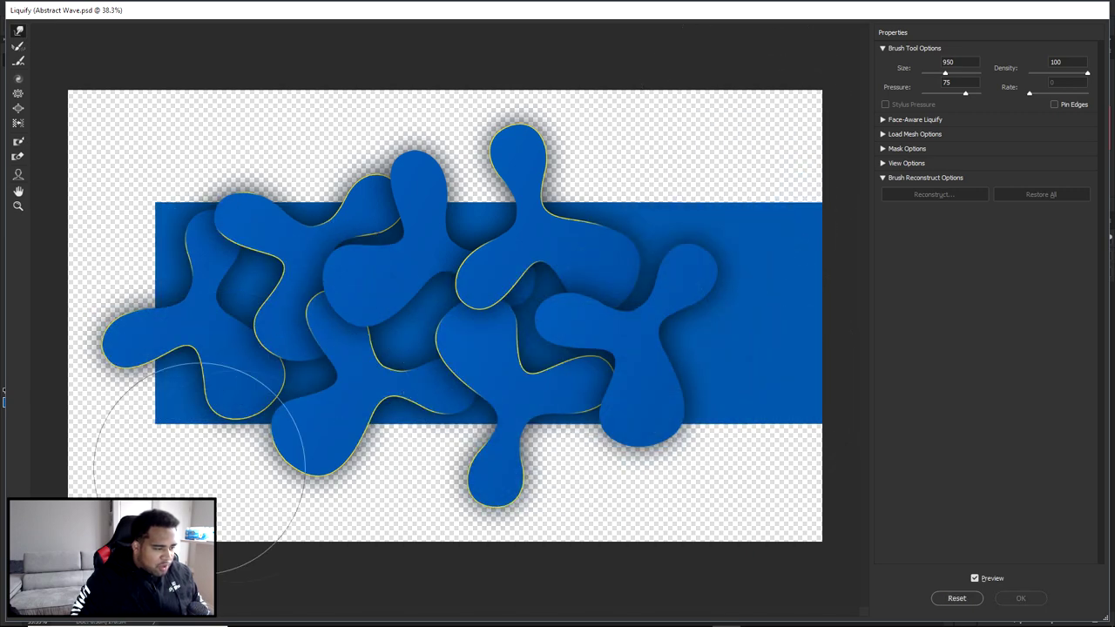
{"action": "left_click_drag", "start_coordinate": [174, 461], "coordinate": [736, 471]}
- Try several Forward Warp strokes into streaks and waves, restoring the original blobs between attempts
{"action": "mouse_move", "coordinate": [223, 370]}
{"action": "left_mouse_down"}
{"action": "mouse_move", "coordinate": [628, 425]}
{"action": "mouse_move", "coordinate": [752, 466]}
{"action": "left_mouse_up"}
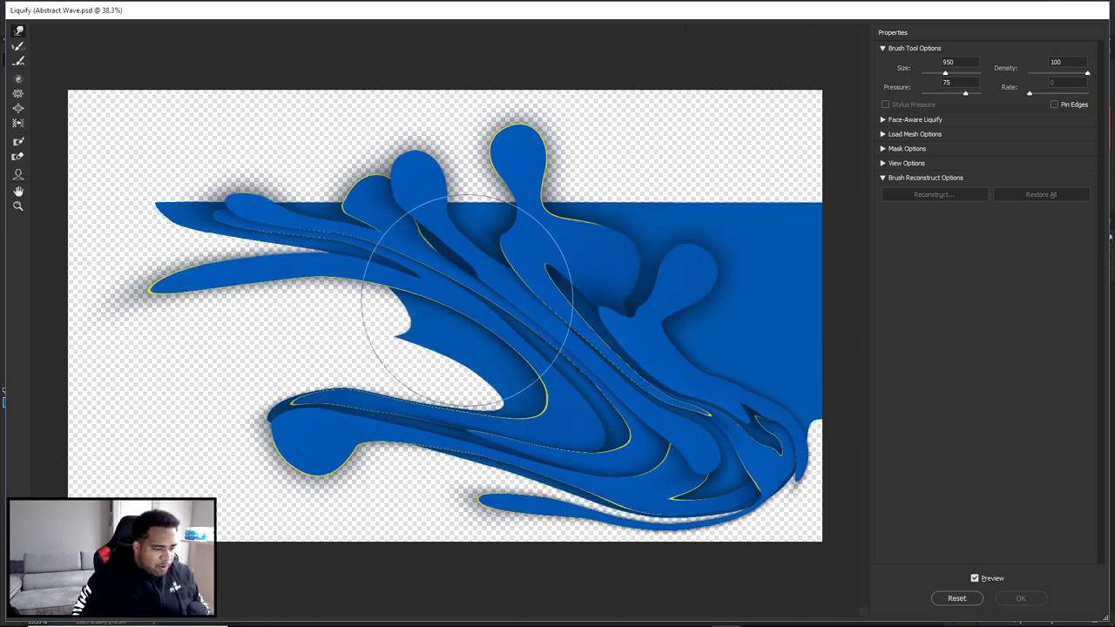
{"action": "mouse_move", "coordinate": [312, 259]}
{"action": "left_mouse_down"}
{"action": "mouse_move", "coordinate": [684, 401]}
{"action": "mouse_move", "coordinate": [860, 417]}
{"action": "mouse_move", "coordinate": [364, 294]}
{"action": "mouse_move", "coordinate": [702, 398]}
{"action": "mouse_move", "coordinate": [860, 505]}
{"action": "mouse_move", "coordinate": [822, 437]}
{"action": "mouse_move", "coordinate": [303, 376]}
{"action": "mouse_move", "coordinate": [771, 286]}
{"action": "mouse_move", "coordinate": [201, 270]}
{"action": "mouse_move", "coordinate": [523, 287]}
{"action": "mouse_move", "coordinate": [757, 231]}
{"action": "left_mouse_up"}
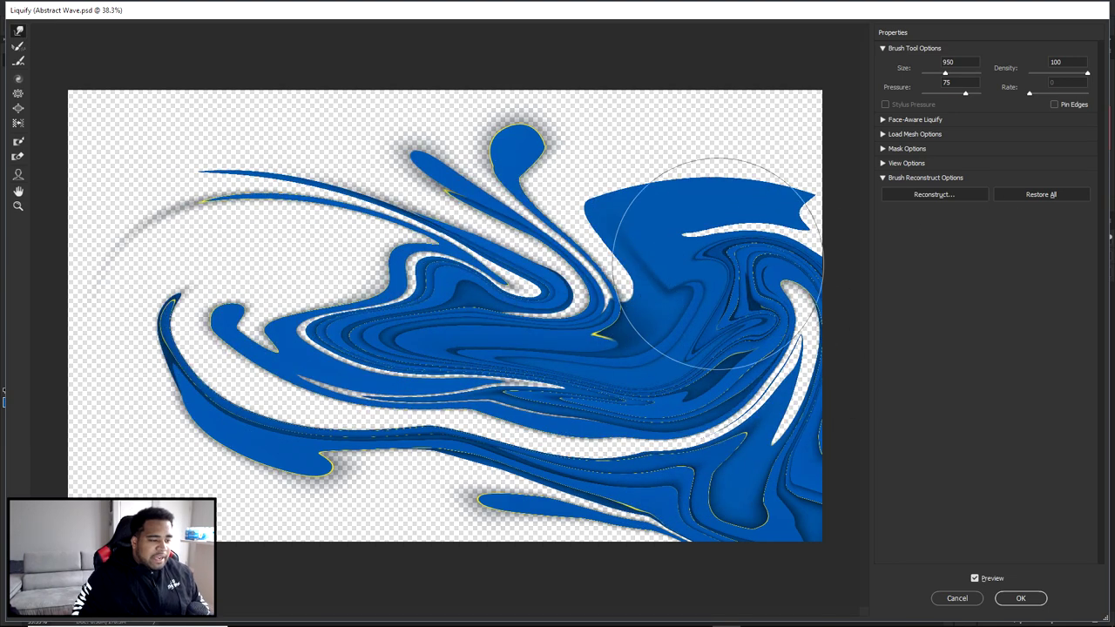
{"action": "left_click", "coordinate": [1041, 194]}
{"action": "mouse_move", "coordinate": [131, 440]}
{"action": "left_mouse_down"}
{"action": "mouse_move", "coordinate": [386, 410]}
{"action": "mouse_move", "coordinate": [461, 323]}
{"action": "mouse_move", "coordinate": [75, 374]}
{"action": "left_mouse_up"}
{"action": "mouse_move", "coordinate": [222, 335]}
{"action": "left_mouse_down"}
{"action": "mouse_move", "coordinate": [386, 212]}
{"action": "mouse_move", "coordinate": [635, 250]}
{"action": "mouse_move", "coordinate": [572, 124]}
{"action": "left_mouse_up"}
{"action": "key", "text": "ctrl+alt+z"}
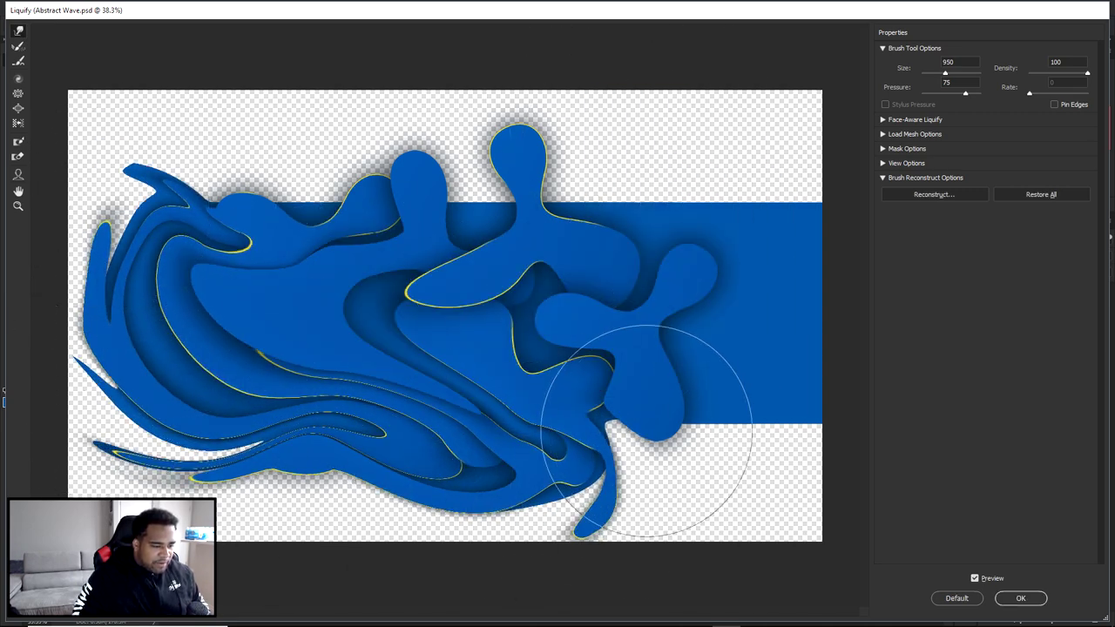
{"action": "mouse_move", "coordinate": [642, 444]}
{"action": "left_mouse_down"}
{"action": "mouse_move", "coordinate": [546, 383]}
{"action": "mouse_move", "coordinate": [652, 270]}
{"action": "mouse_move", "coordinate": [844, 408]}
{"action": "mouse_move", "coordinate": [744, 457]}
{"action": "mouse_move", "coordinate": [635, 315]}
{"action": "mouse_move", "coordinate": [577, 339]}
{"action": "mouse_move", "coordinate": [690, 496]}
{"action": "mouse_move", "coordinate": [753, 449]}
{"action": "mouse_move", "coordinate": [637, 330]}
{"action": "mouse_move", "coordinate": [716, 407]}
{"action": "mouse_move", "coordinate": [641, 468]}
{"action": "mouse_move", "coordinate": [739, 519]}
{"action": "mouse_move", "coordinate": [697, 412]}
{"action": "mouse_move", "coordinate": [591, 393]}
{"action": "mouse_move", "coordinate": [507, 438]}
{"action": "mouse_move", "coordinate": [599, 445]}
{"action": "mouse_move", "coordinate": [667, 385]}
{"action": "mouse_move", "coordinate": [706, 454]}
{"action": "mouse_move", "coordinate": [521, 310]}
{"action": "mouse_move", "coordinate": [448, 283]}
{"action": "mouse_move", "coordinate": [414, 244]}
{"action": "mouse_move", "coordinate": [472, 193]}
{"action": "mouse_move", "coordinate": [374, 186]}
{"action": "left_mouse_up"}
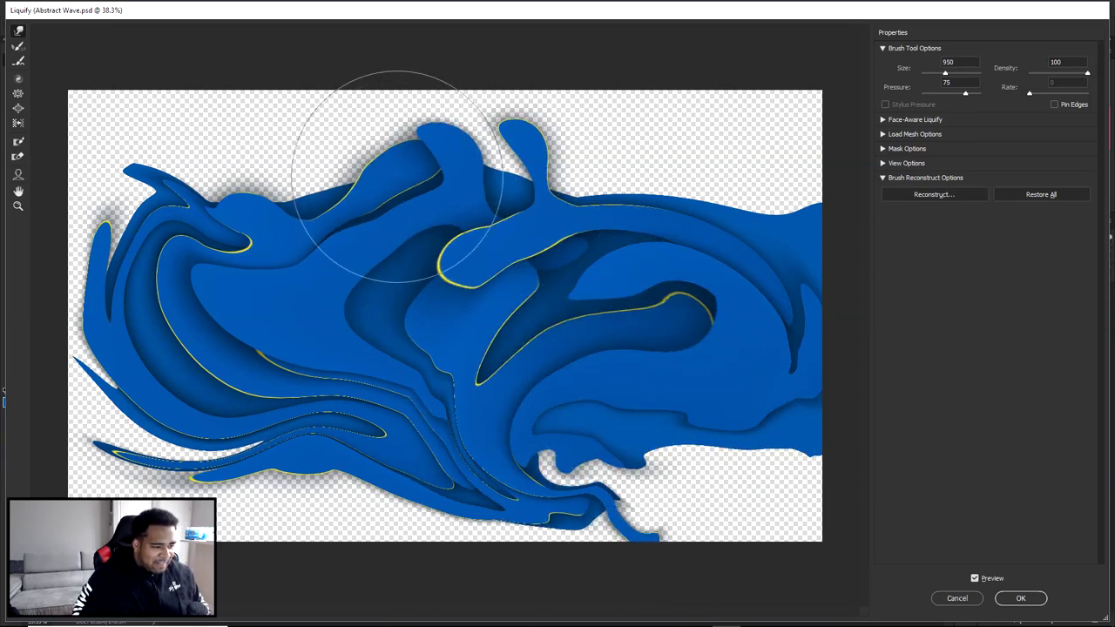
{"action": "left_click", "coordinate": [1041, 194]}
{"action": "mouse_move", "coordinate": [178, 427]}
{"action": "left_mouse_down"}
{"action": "mouse_move", "coordinate": [289, 355]}
{"action": "mouse_move", "coordinate": [513, 461]}
{"action": "mouse_move", "coordinate": [385, 335]}
{"action": "mouse_move", "coordinate": [148, 434]}
{"action": "mouse_move", "coordinate": [134, 367]}
{"action": "mouse_move", "coordinate": [312, 407]}
{"action": "mouse_move", "coordinate": [254, 403]}
{"action": "mouse_move", "coordinate": [109, 236]}
{"action": "mouse_move", "coordinate": [345, 311]}
{"action": "mouse_move", "coordinate": [272, 424]}
{"action": "mouse_move", "coordinate": [214, 415]}
{"action": "mouse_move", "coordinate": [305, 242]}
{"action": "mouse_move", "coordinate": [353, 302]}
{"action": "mouse_move", "coordinate": [315, 252]}
{"action": "mouse_move", "coordinate": [408, 329]}
{"action": "mouse_move", "coordinate": [593, 229]}
{"action": "mouse_move", "coordinate": [752, 274]}
{"action": "mouse_move", "coordinate": [559, 318]}
{"action": "mouse_move", "coordinate": [787, 365]}
{"action": "mouse_move", "coordinate": [908, 289]}
{"action": "mouse_move", "coordinate": [825, 234]}
{"action": "mouse_move", "coordinate": [659, 373]}
{"action": "mouse_move", "coordinate": [692, 379]}
{"action": "mouse_move", "coordinate": [787, 193]}
{"action": "mouse_move", "coordinate": [733, 290]}
{"action": "mouse_move", "coordinate": [507, 301]}
{"action": "mouse_move", "coordinate": [359, 209]}
{"action": "mouse_move", "coordinate": [490, 198]}
{"action": "mouse_move", "coordinate": [296, 213]}
{"action": "left_mouse_up"}
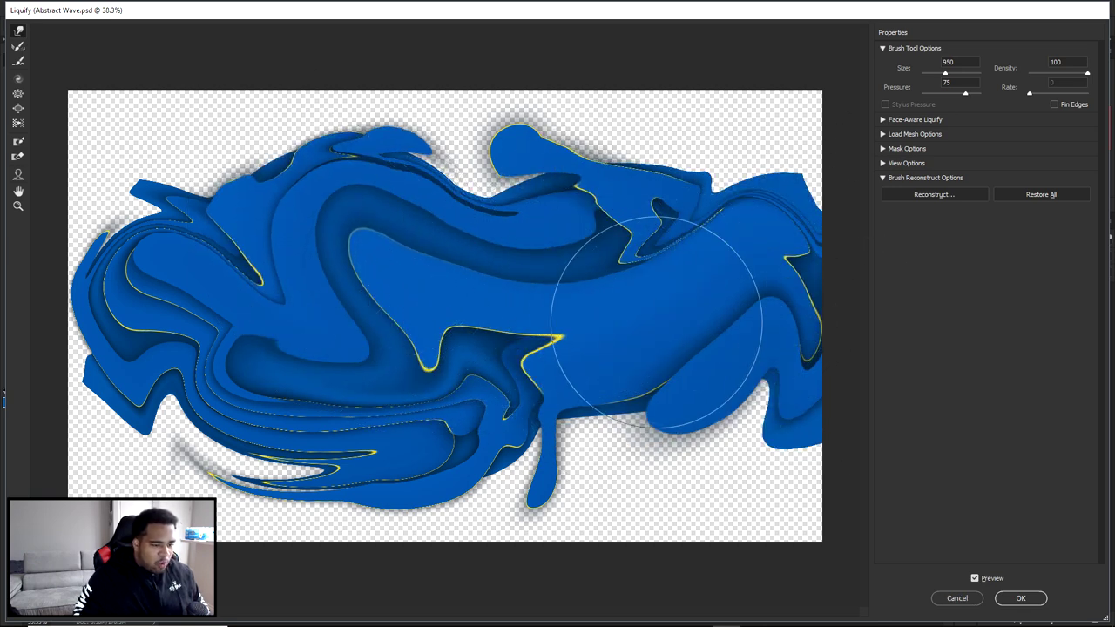
{"action": "left_click", "coordinate": [1039, 195]}
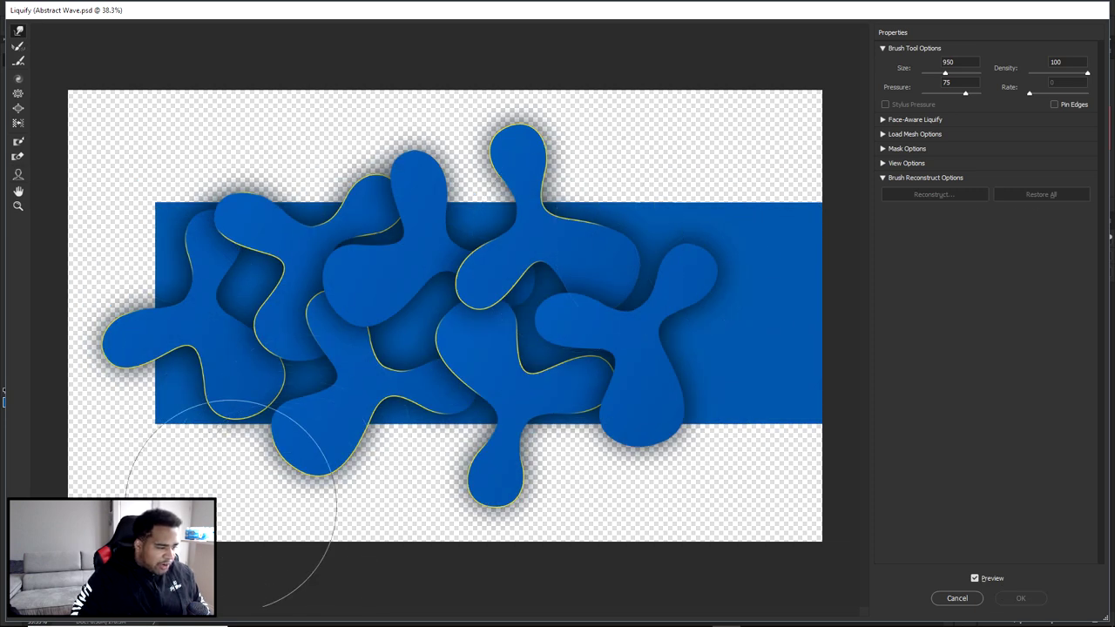
{"action": "mouse_move", "coordinate": [256, 486]}
{"action": "left_mouse_down"}
{"action": "mouse_move", "coordinate": [291, 438]}
{"action": "mouse_move", "coordinate": [386, 416]}
{"action": "mouse_move", "coordinate": [229, 378]}
{"action": "mouse_move", "coordinate": [95, 411]}
{"action": "mouse_move", "coordinate": [216, 287]}
{"action": "mouse_move", "coordinate": [251, 302]}
{"action": "mouse_move", "coordinate": [356, 266]}
{"action": "mouse_move", "coordinate": [369, 173]}
{"action": "mouse_move", "coordinate": [390, 323]}
{"action": "mouse_move", "coordinate": [553, 202]}
{"action": "mouse_move", "coordinate": [707, 351]}
{"action": "mouse_move", "coordinate": [844, 315]}
{"action": "mouse_move", "coordinate": [657, 337]}
{"action": "mouse_move", "coordinate": [514, 226]}
{"action": "mouse_move", "coordinate": [826, 236]}
{"action": "mouse_move", "coordinate": [618, 301]}
{"action": "mouse_move", "coordinate": [731, 321]}
{"action": "mouse_move", "coordinate": [819, 187]}
{"action": "left_mouse_up"}
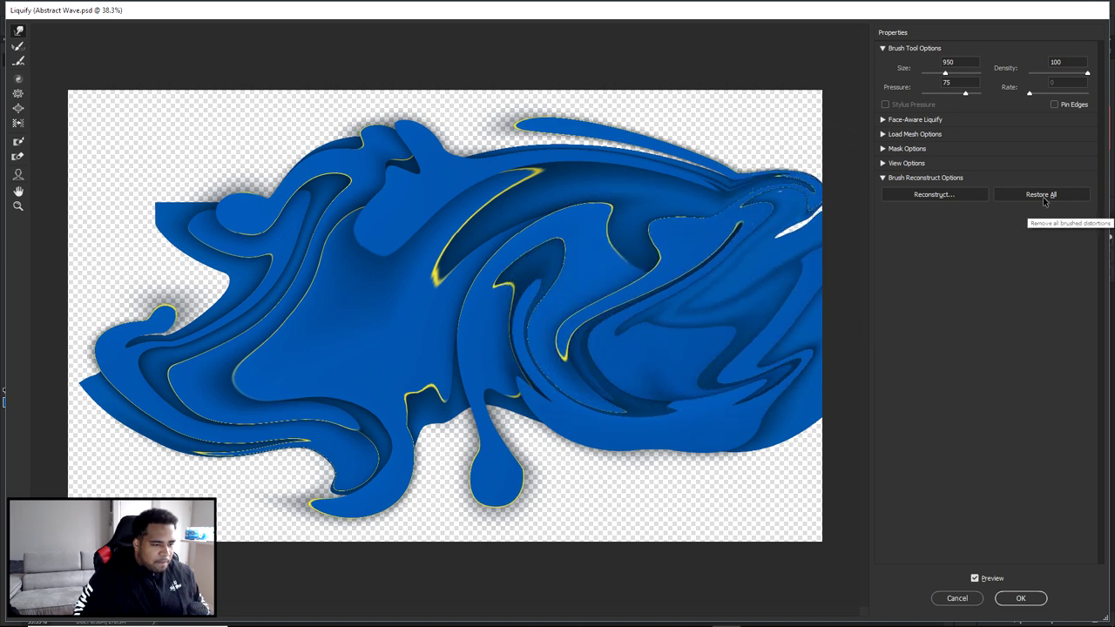
{"action": "left_click", "coordinate": [1044, 196]}
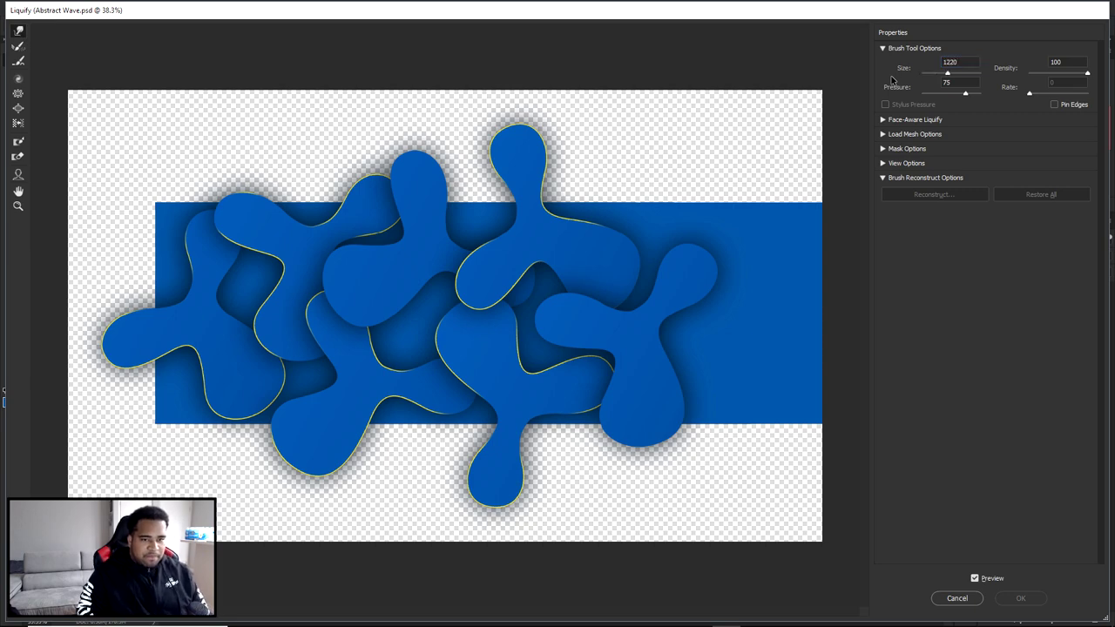
- Warp the left side of the blobs into flowing waves and apply Liquify
{"action": "mouse_move", "coordinate": [212, 473]}
{"action": "left_mouse_down"}
{"action": "mouse_move", "coordinate": [513, 460]}
{"action": "mouse_move", "coordinate": [248, 405]}
{"action": "mouse_move", "coordinate": [593, 323]}
{"action": "mouse_move", "coordinate": [796, 200]}
{"action": "mouse_move", "coordinate": [410, 125]}
{"action": "mouse_move", "coordinate": [649, 245]}
{"action": "mouse_move", "coordinate": [233, 264]}
{"action": "mouse_move", "coordinate": [652, 219]}
{"action": "mouse_move", "coordinate": [353, 343]}
{"action": "mouse_move", "coordinate": [644, 261]}
{"action": "mouse_move", "coordinate": [523, 392]}
{"action": "left_mouse_up"}
{"action": "key", "text": "ctrl+z"}
{"action": "mouse_move", "coordinate": [473, 461]}
{"action": "left_mouse_down"}
{"action": "mouse_move", "coordinate": [383, 413]}
{"action": "mouse_move", "coordinate": [191, 366]}
{"action": "mouse_move", "coordinate": [236, 373]}
{"action": "mouse_move", "coordinate": [652, 256]}
{"action": "mouse_move", "coordinate": [535, 386]}
{"action": "mouse_move", "coordinate": [802, 409]}
{"action": "mouse_move", "coordinate": [249, 261]}
{"action": "mouse_move", "coordinate": [131, 253]}
{"action": "left_mouse_up"}
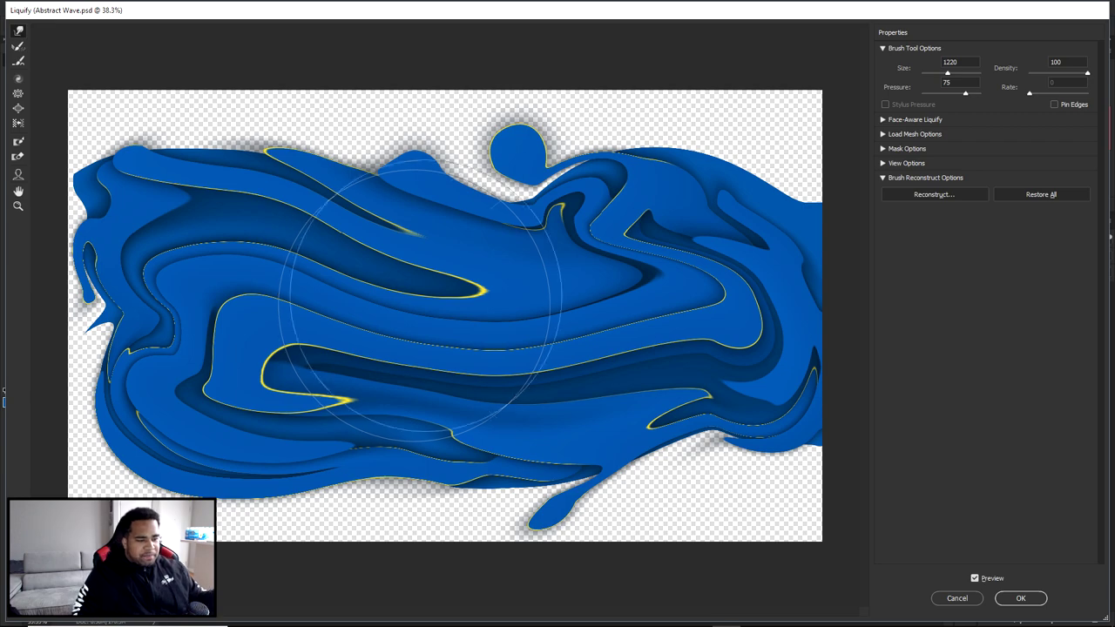
{"action": "left_click", "coordinate": [1023, 600]}
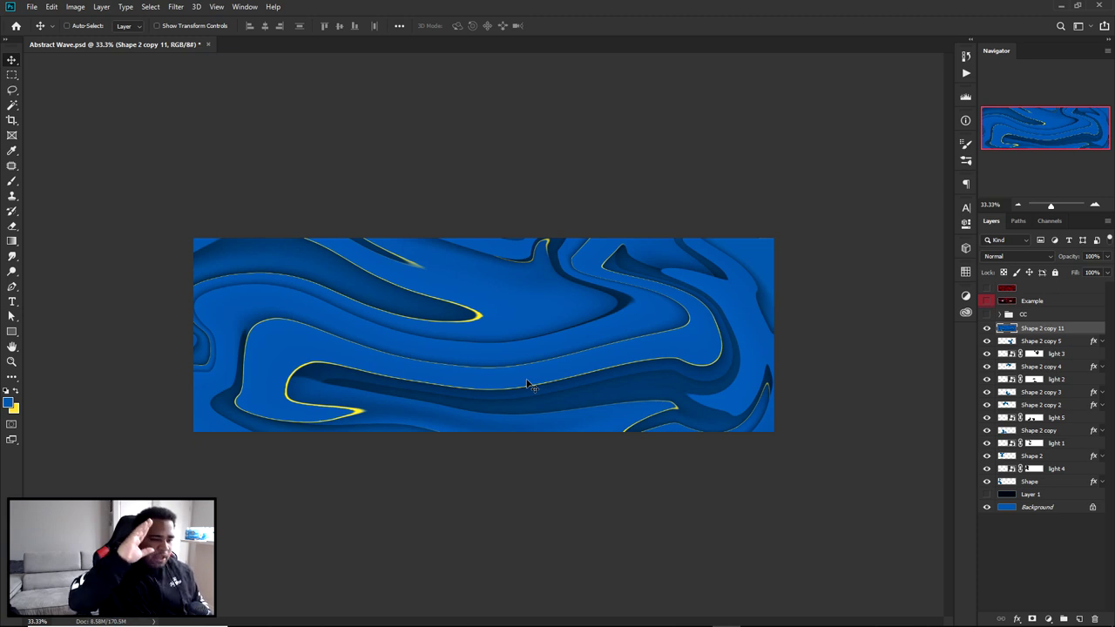
- Show the CC colour-grading group and expand it to see its adjustments
{"action": "scroll", "coordinate": [527, 384], "scroll_direction": "up", "scroll_amount": 2}
{"action": "scroll", "coordinate": [528, 382], "scroll_direction": "down", "scroll_amount": 1}
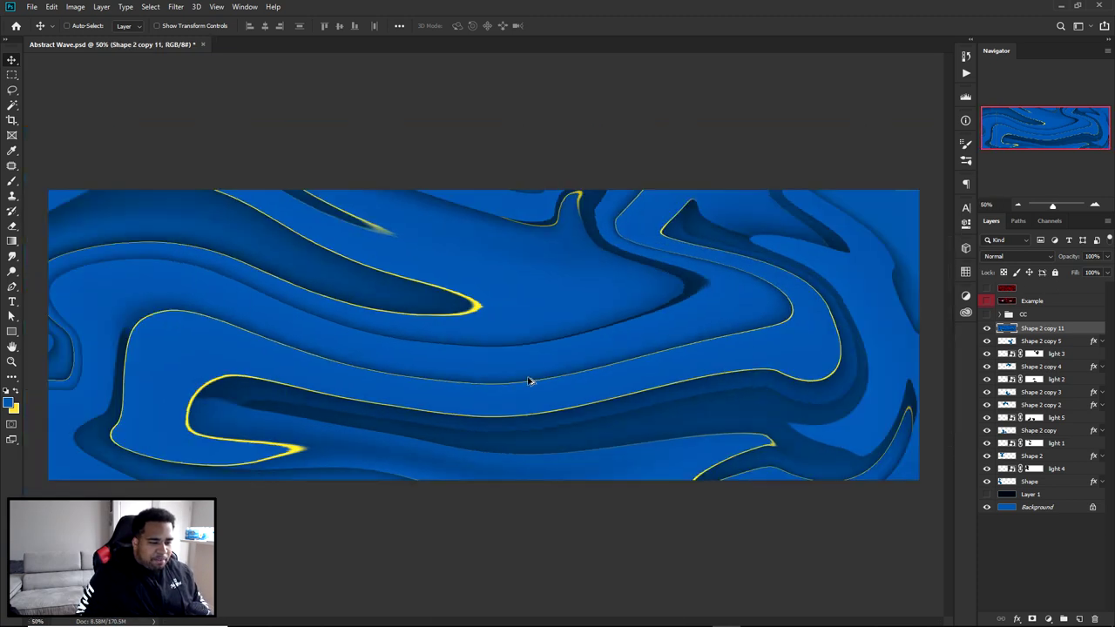
{"action": "left_click", "coordinate": [987, 315]}
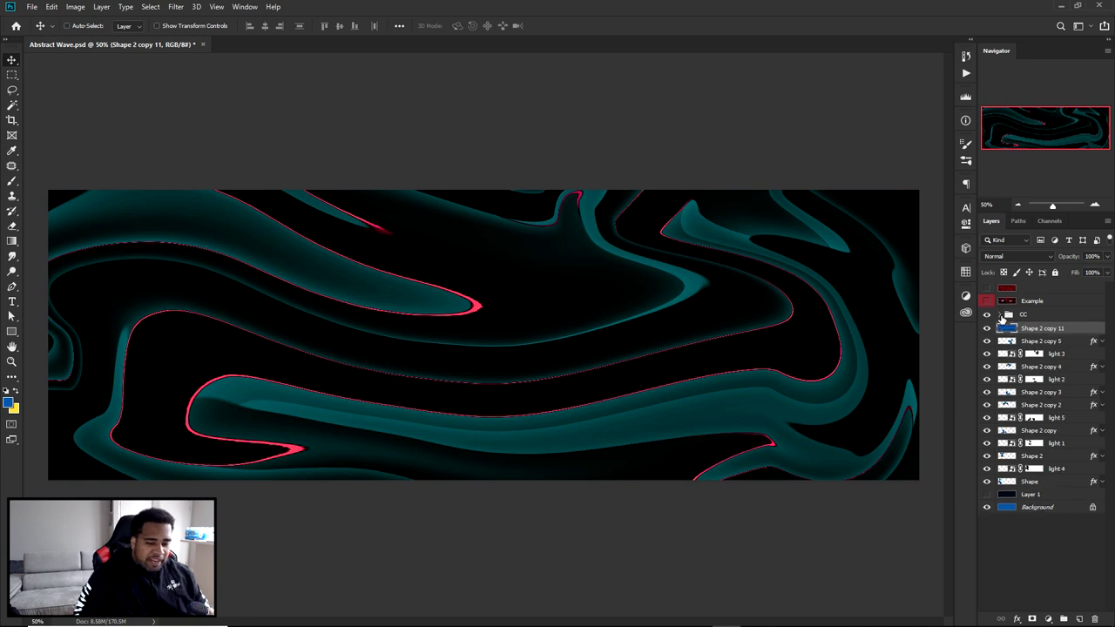
{"action": "left_click", "coordinate": [1001, 316]}
- Set Hue/Saturation 1's hue to -31, tinting the waves dark red
{"action": "double_click", "coordinate": [1012, 345]}
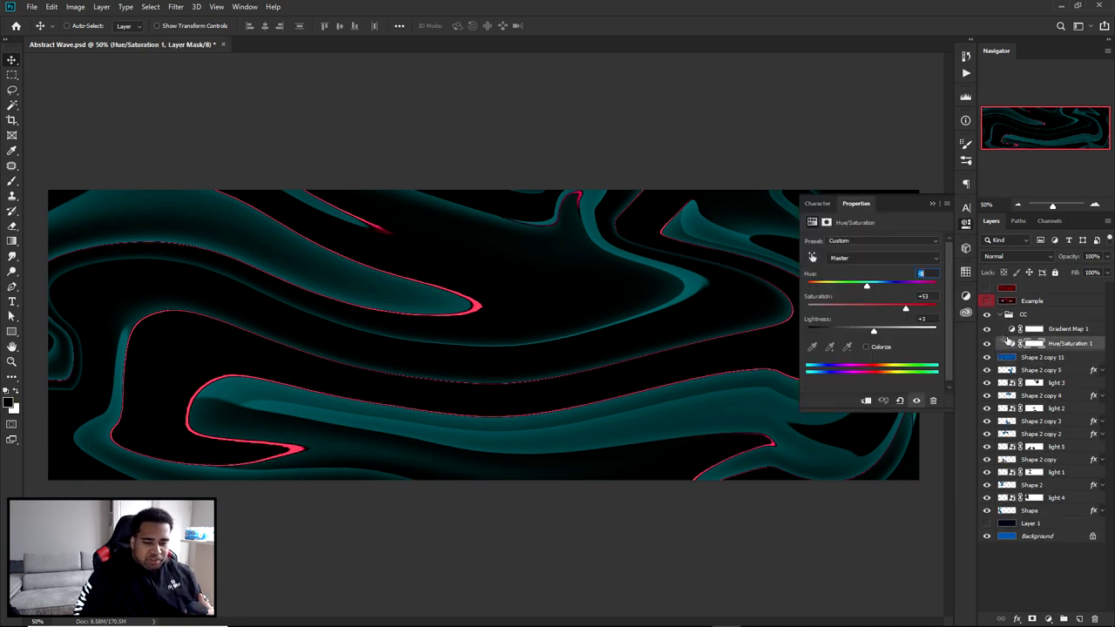
{"action": "left_click", "coordinate": [1035, 617]}
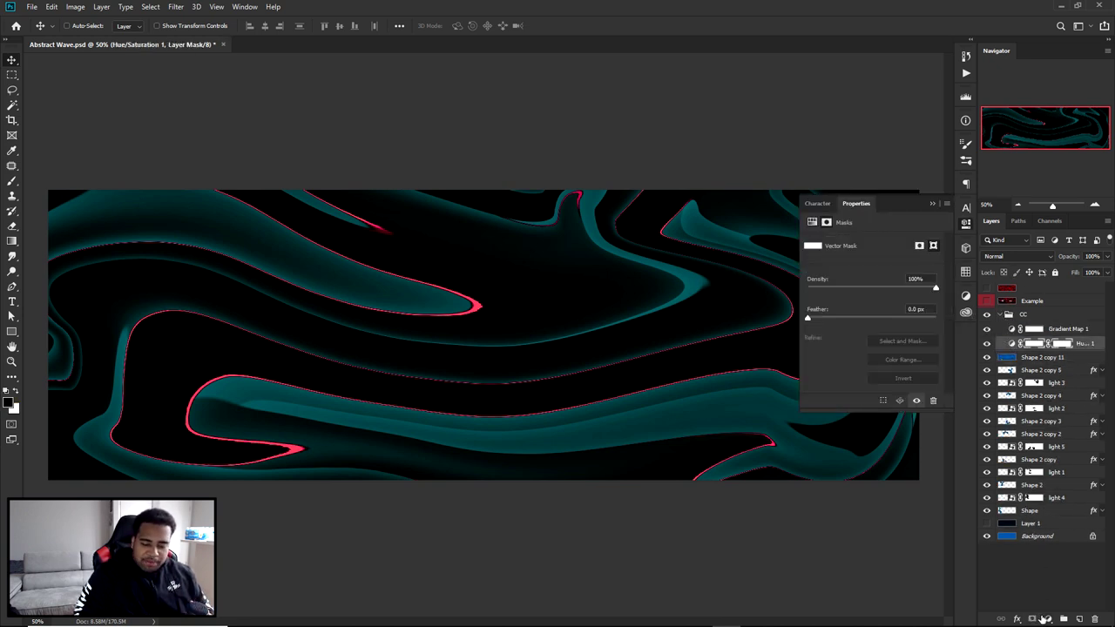
{"action": "key", "text": "ctrl+z"}
{"action": "left_click", "coordinate": [1046, 619]}
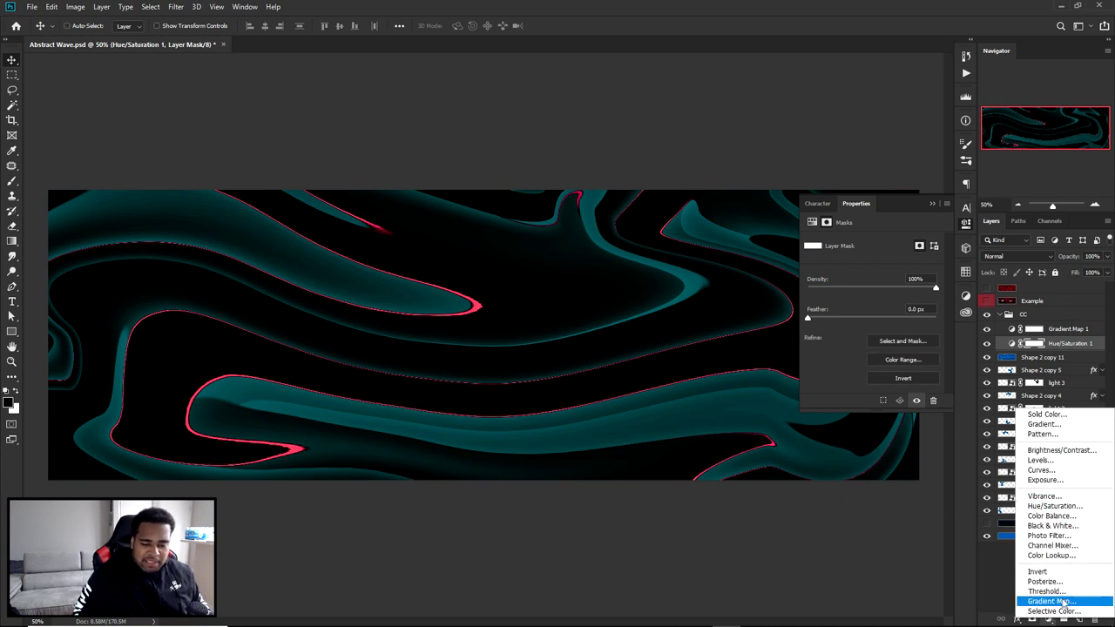
{"action": "left_click", "coordinate": [1012, 343]}
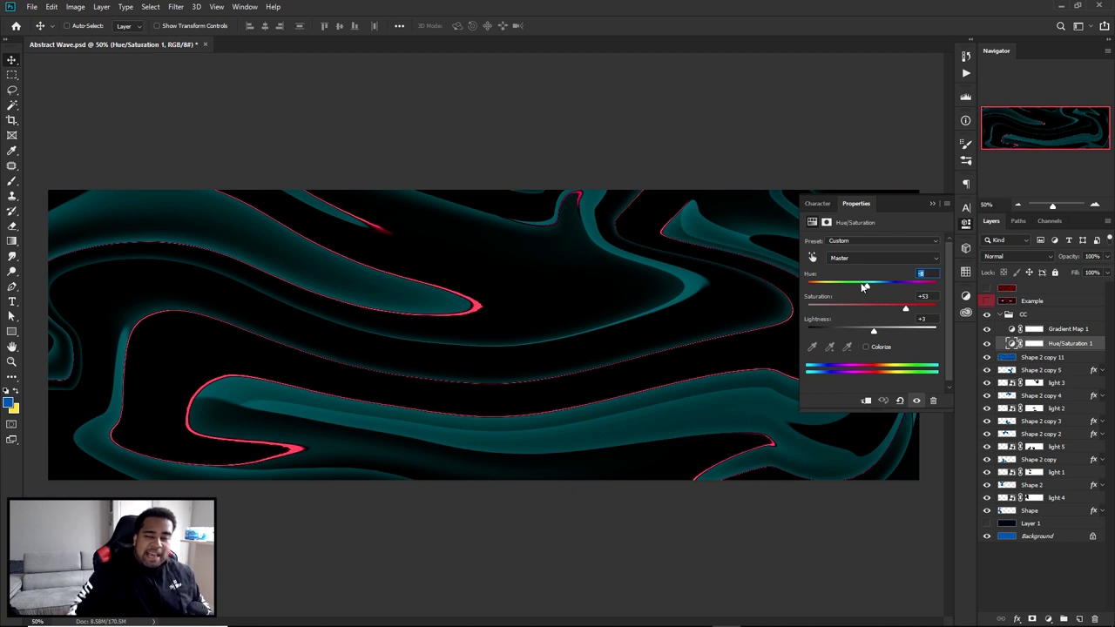
{"action": "left_click_drag", "start_coordinate": [863, 287], "coordinate": [858, 286]}
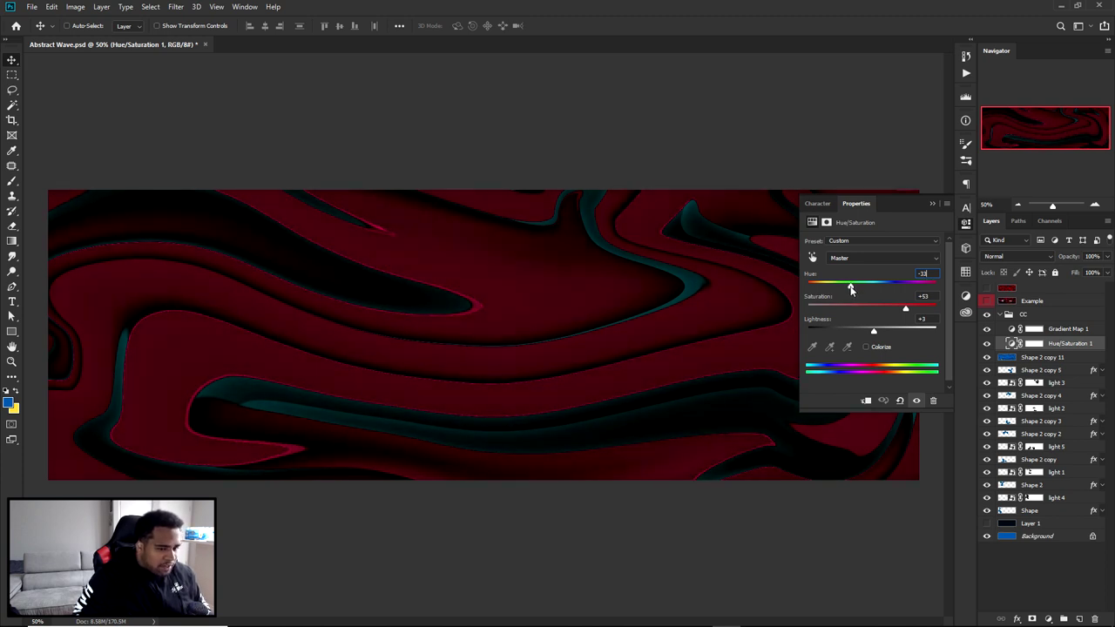
{"action": "mouse_move", "coordinate": [851, 291]}
{"action": "left_mouse_down"}
{"action": "mouse_move", "coordinate": [840, 288]}
{"action": "mouse_move", "coordinate": [852, 292]}
{"action": "left_mouse_up"}
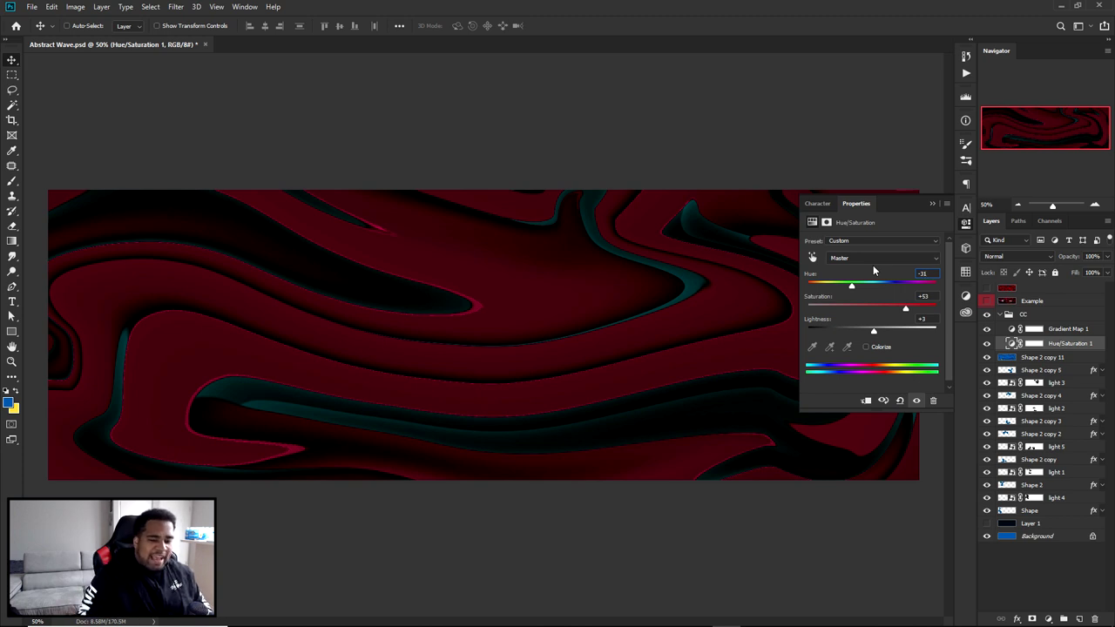
- Open Gradient Map 1's gradient editor and recolor the teal starting stop and the black stop at 34%
{"action": "left_click", "coordinate": [1033, 329]}
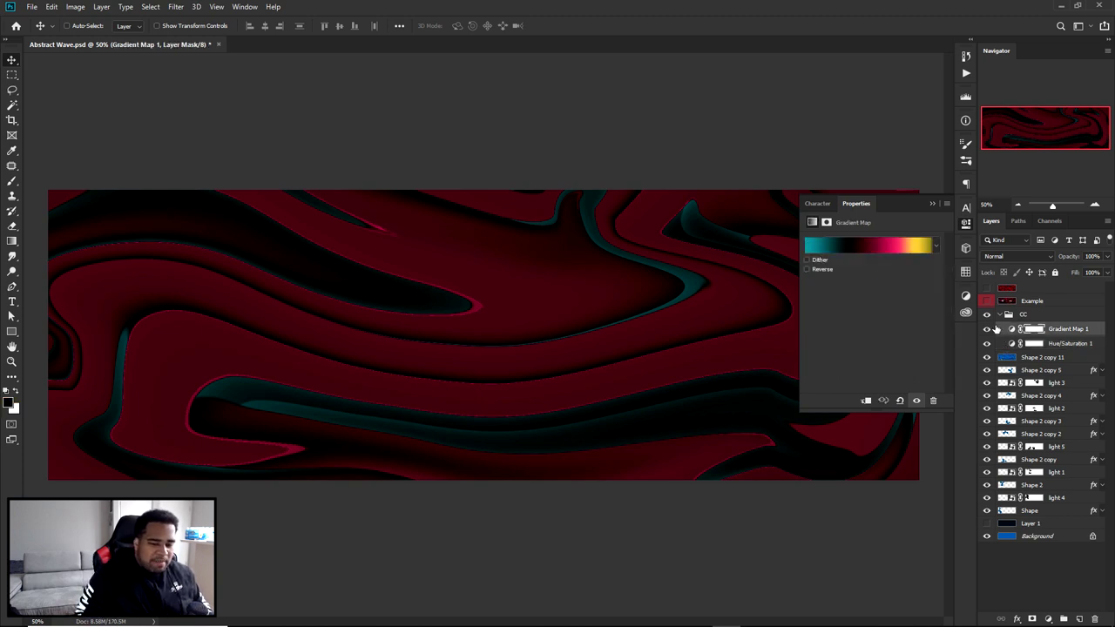
{"action": "left_click", "coordinate": [856, 247]}
{"action": "left_click_drag", "start_coordinate": [941, 332], "coordinate": [867, 235]}
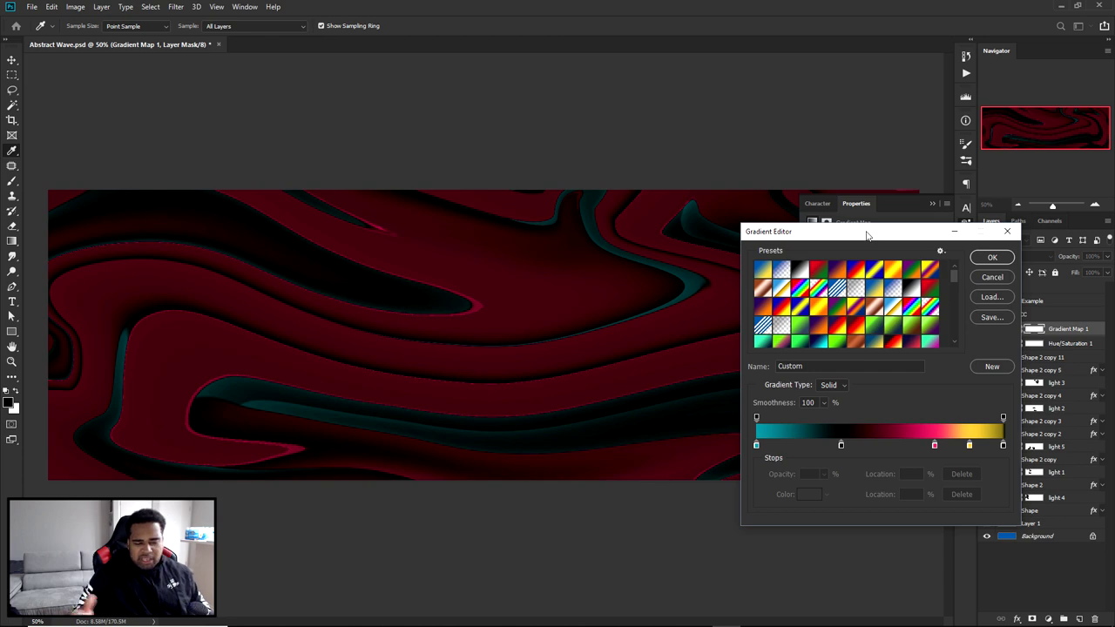
{"action": "double_click", "coordinate": [757, 445]}
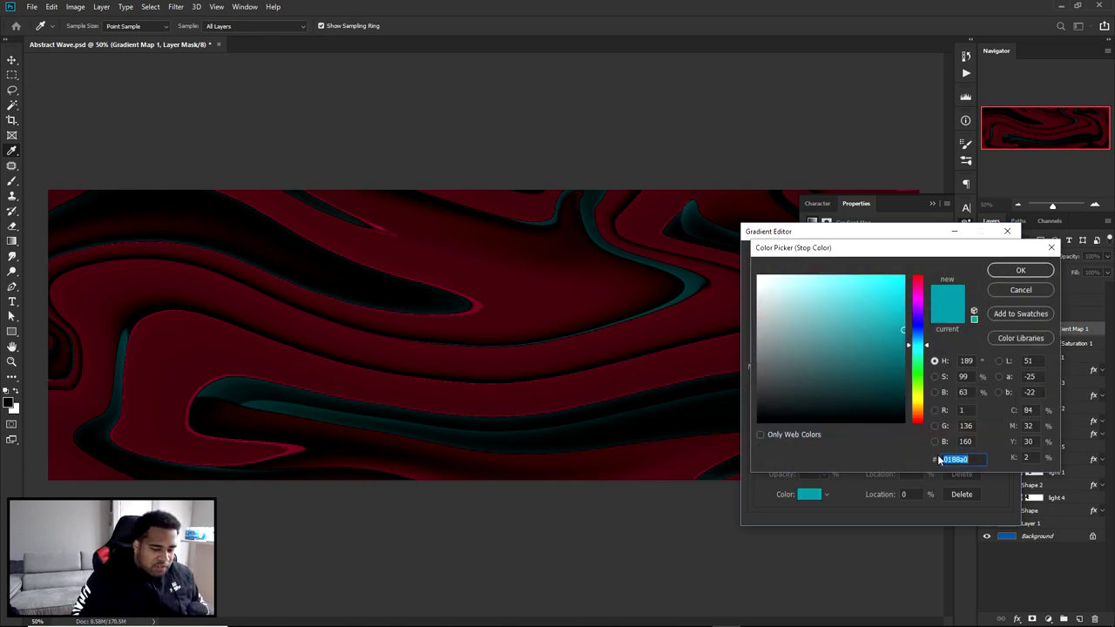
{"action": "left_click", "coordinate": [1007, 271]}
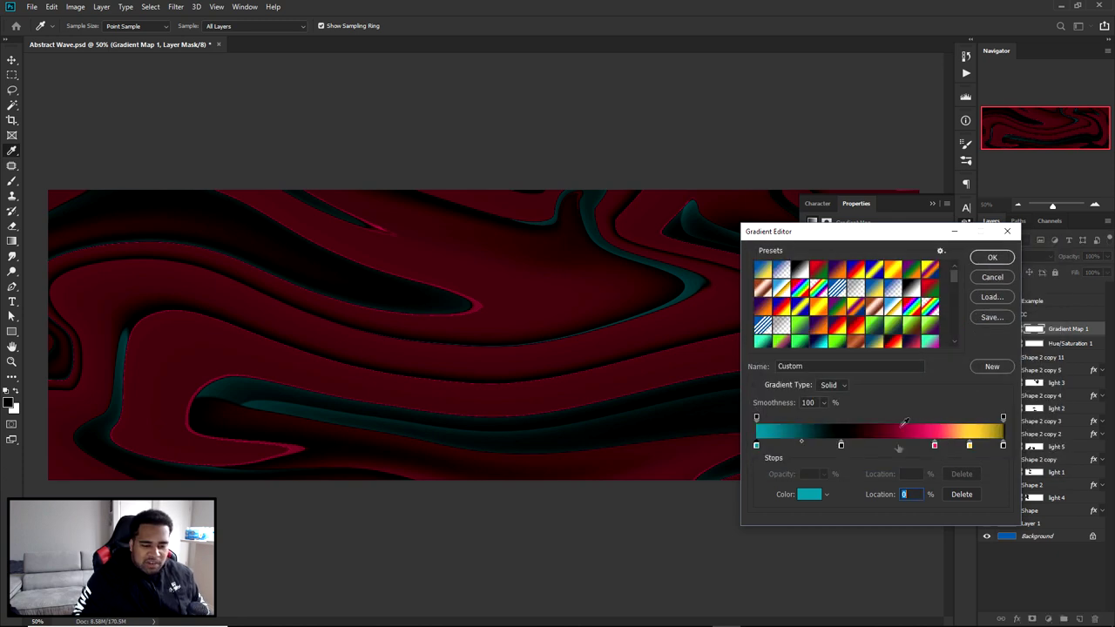
{"action": "double_click", "coordinate": [841, 445]}
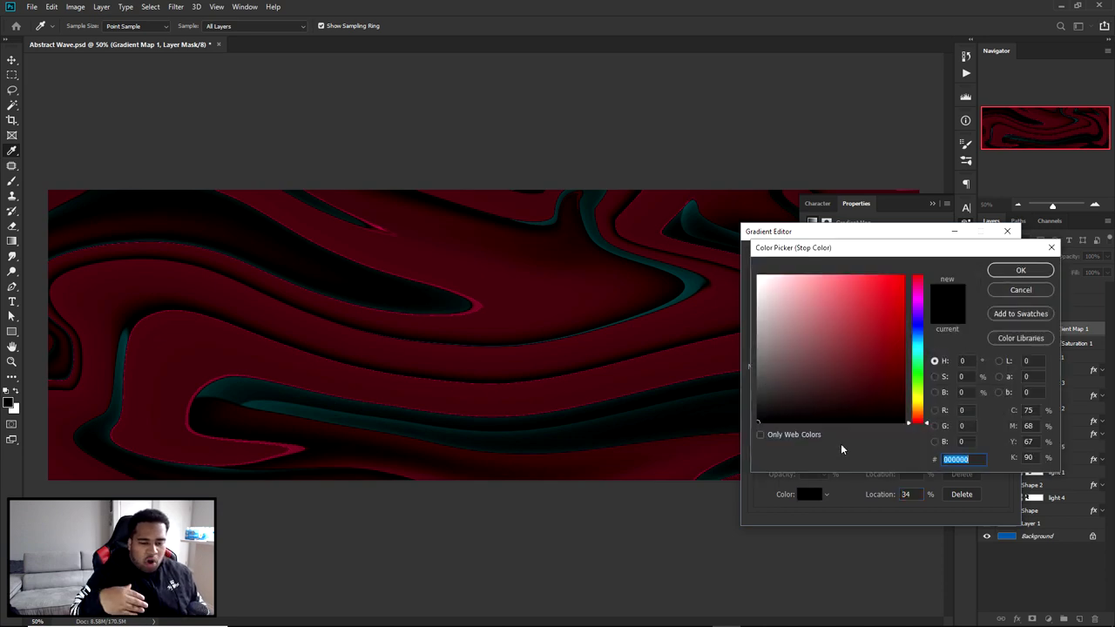
{"action": "left_click", "coordinate": [1021, 270]}
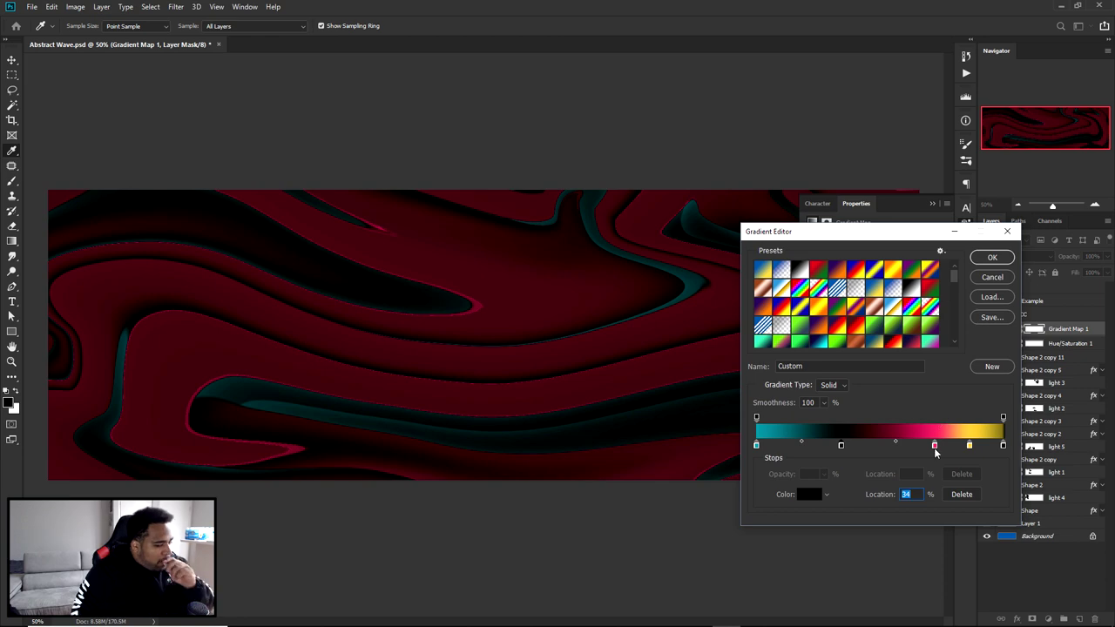
- Set the pink 72%, yellow 86% and final black stops, adjust the last midpoint, and apply
{"action": "double_click", "coordinate": [935, 445]}
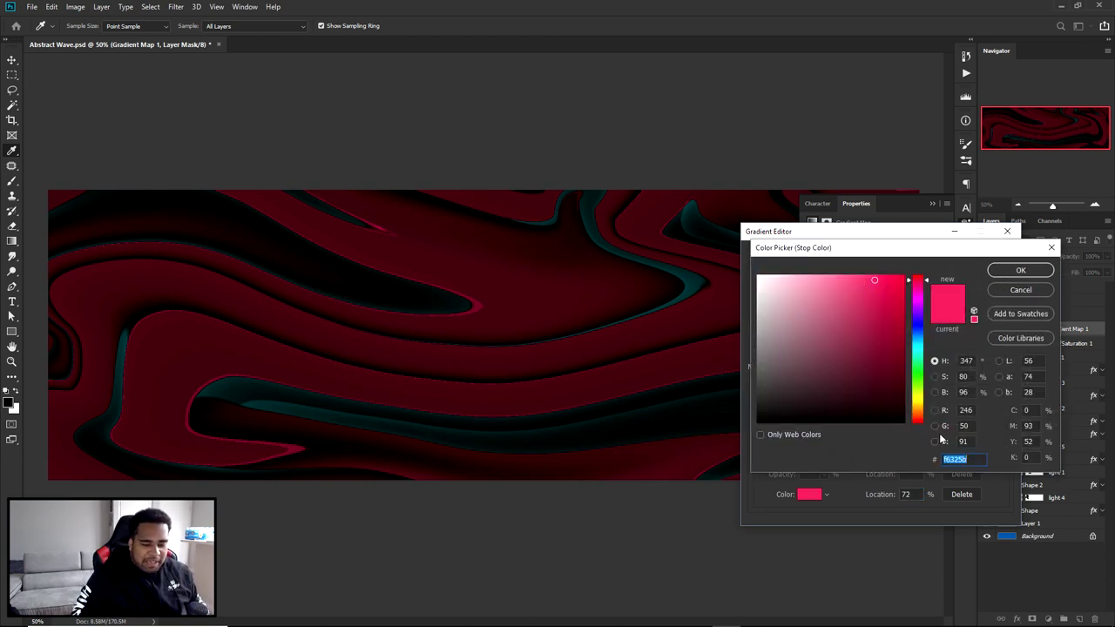
{"action": "left_click", "coordinate": [1002, 271]}
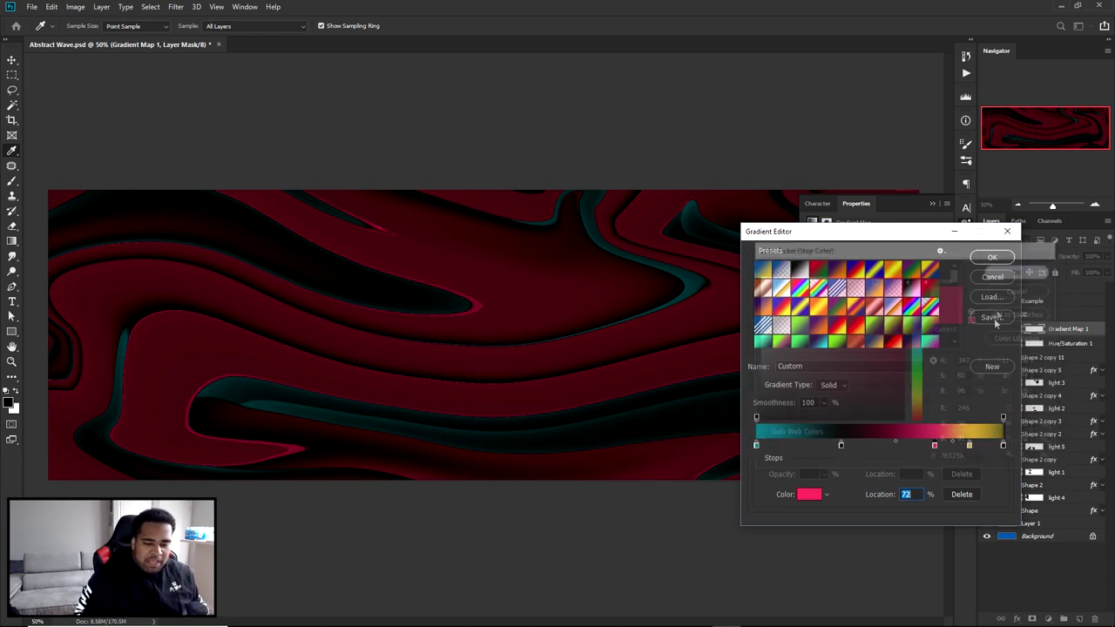
{"action": "double_click", "coordinate": [969, 445]}
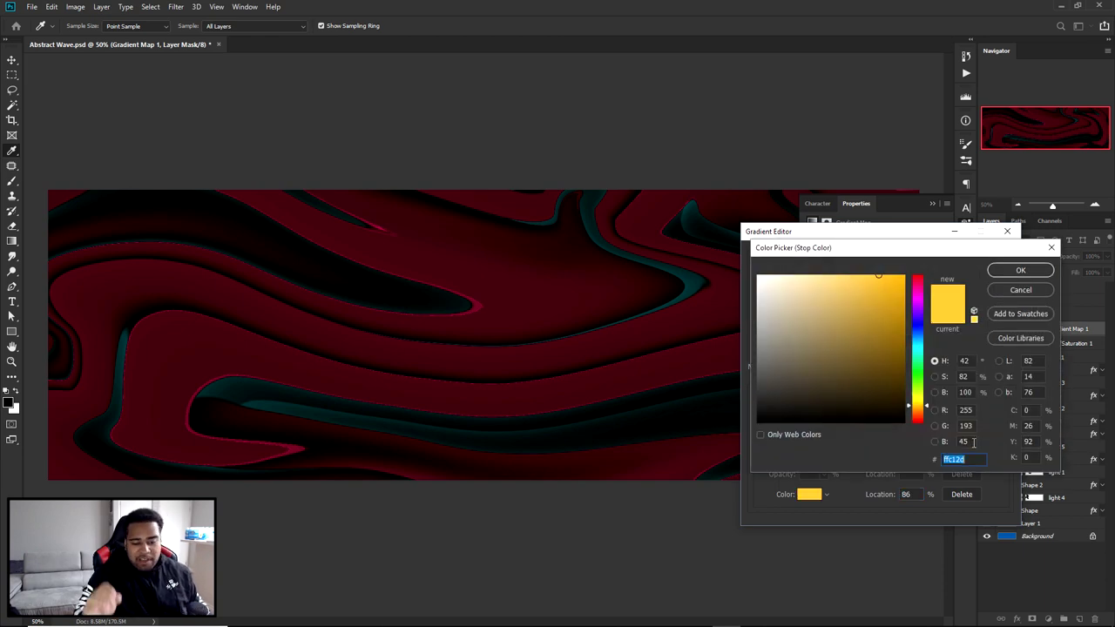
{"action": "left_click", "coordinate": [995, 274]}
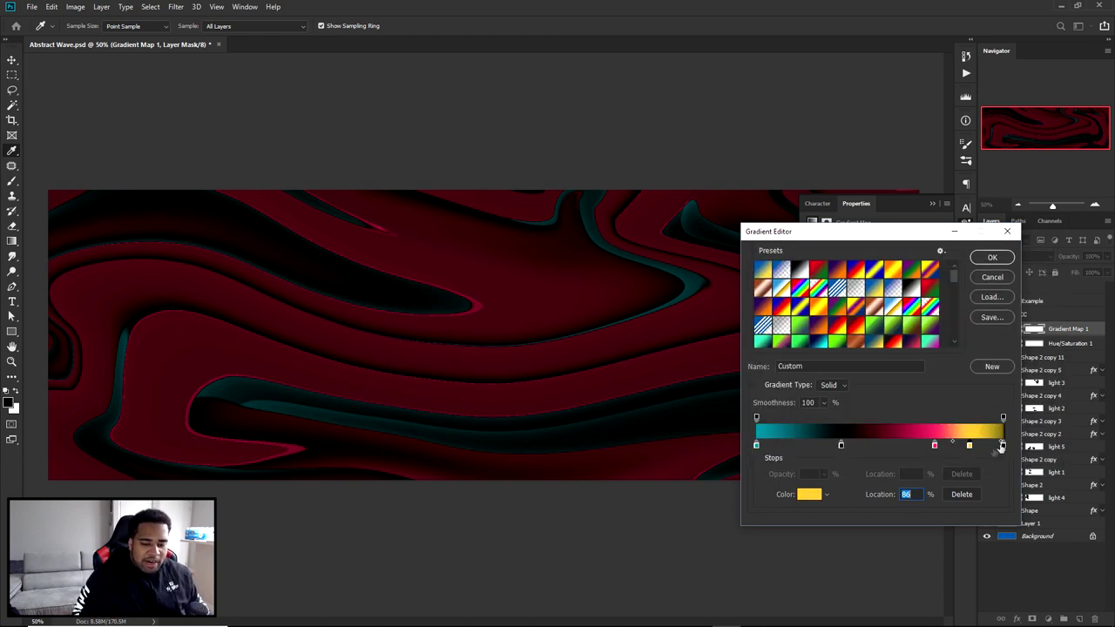
{"action": "double_click", "coordinate": [999, 446]}
{"action": "left_click", "coordinate": [1013, 271]}
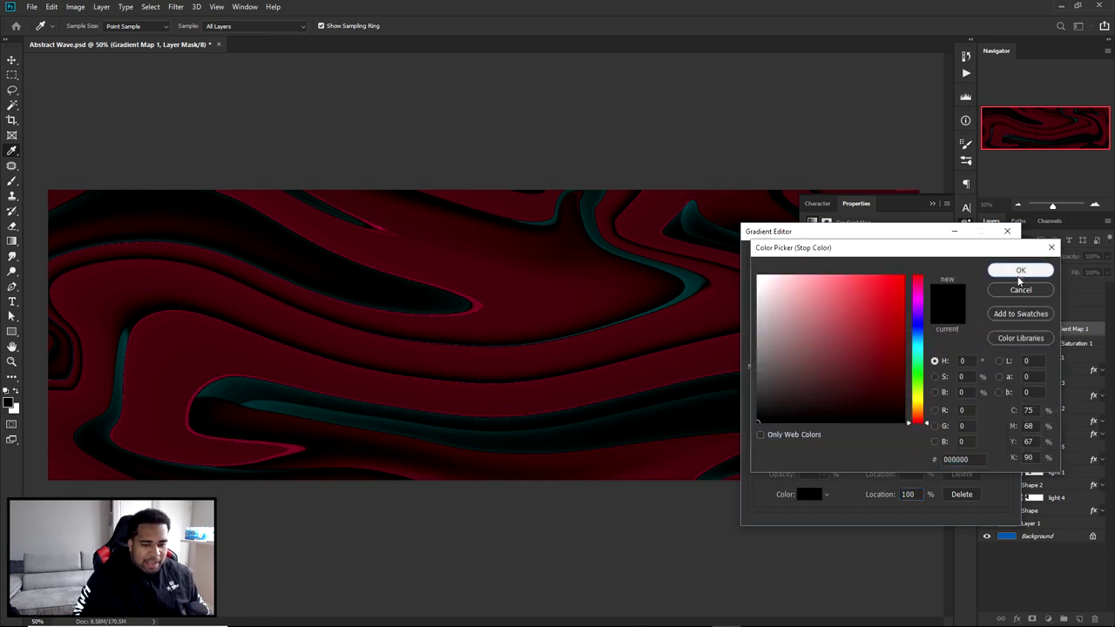
{"action": "left_click_drag", "start_coordinate": [987, 444], "coordinate": [998, 444]}
{"action": "left_click", "coordinate": [991, 258]}
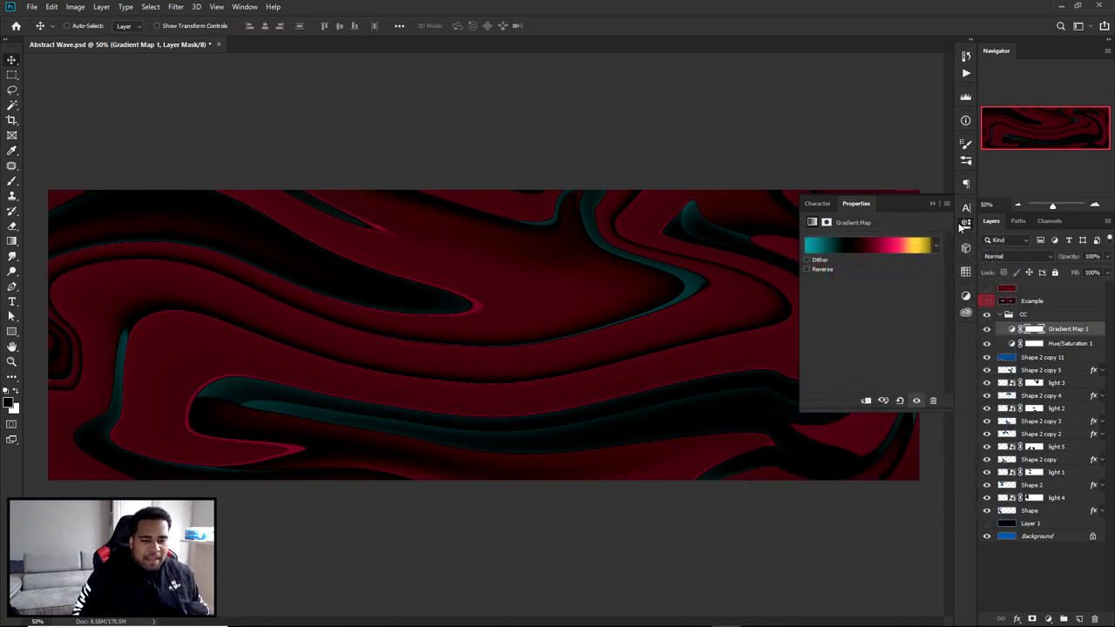
- Collapse the CC group and stamp CC through Background into a merged CC copy layer
{"action": "left_click", "coordinate": [963, 224]}
{"action": "left_click", "coordinate": [1004, 315]}
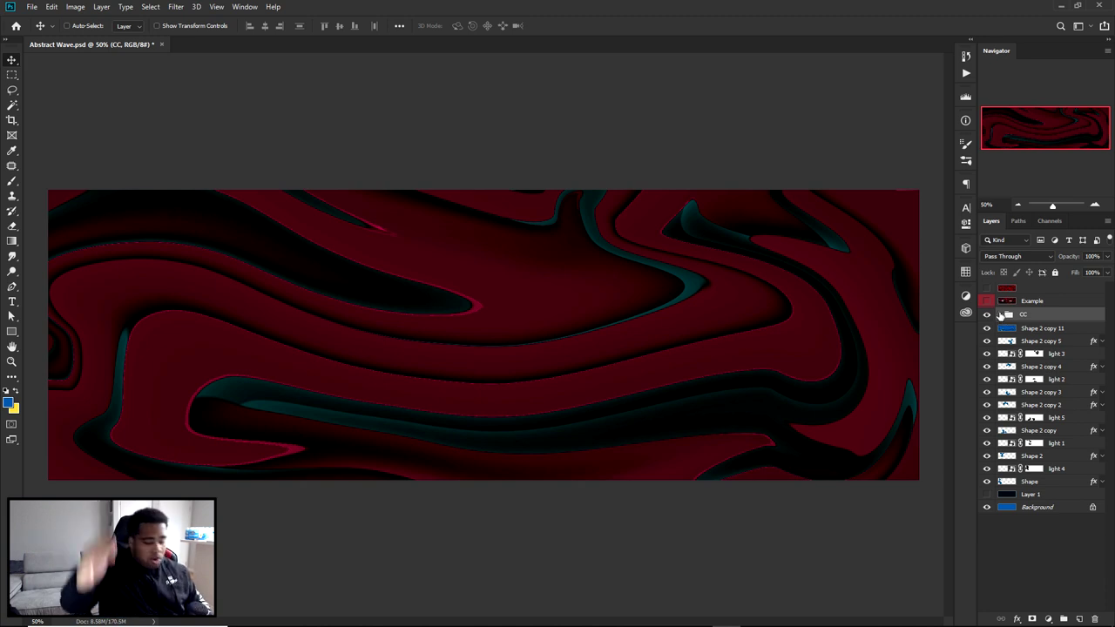
{"action": "left_click", "coordinate": [1055, 507], "text": "shift"}
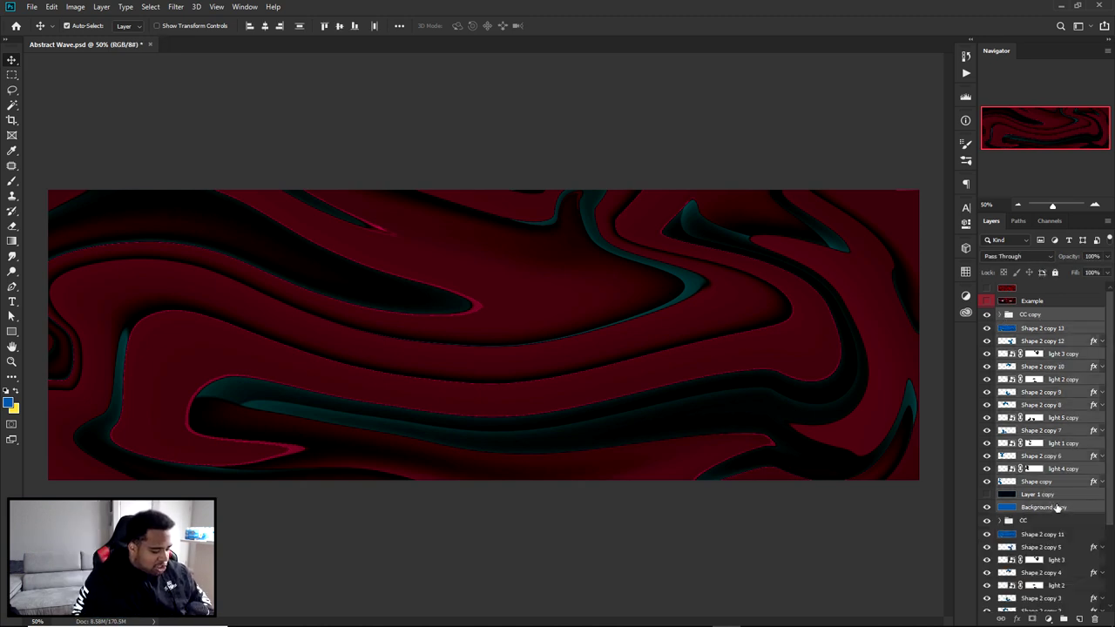
{"action": "key", "text": "ctrl+alt+e"}
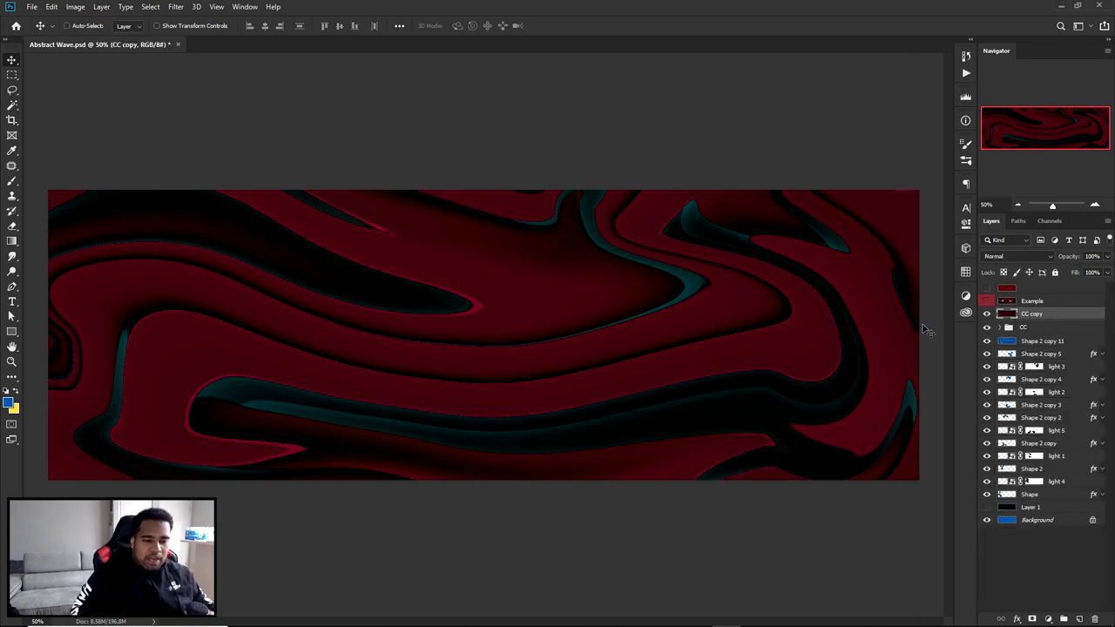
- Convert the CC copy layer into a smart object
{"action": "right_click", "coordinate": [1048, 314]}
{"action": "left_click", "coordinate": [963, 300]}
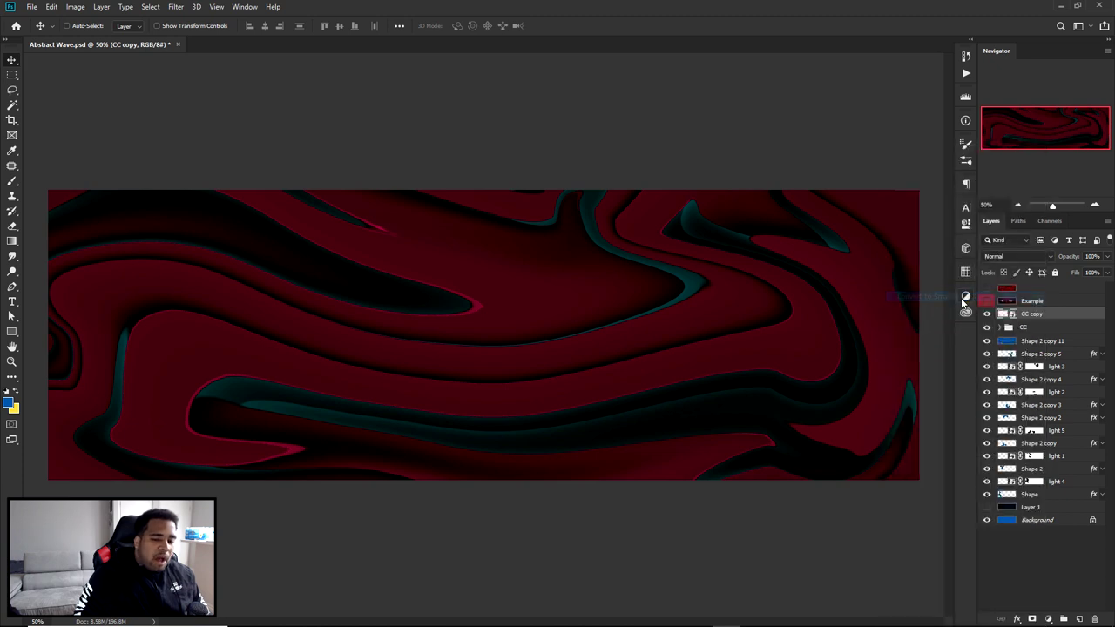
{"action": "left_click", "coordinate": [177, 7]}
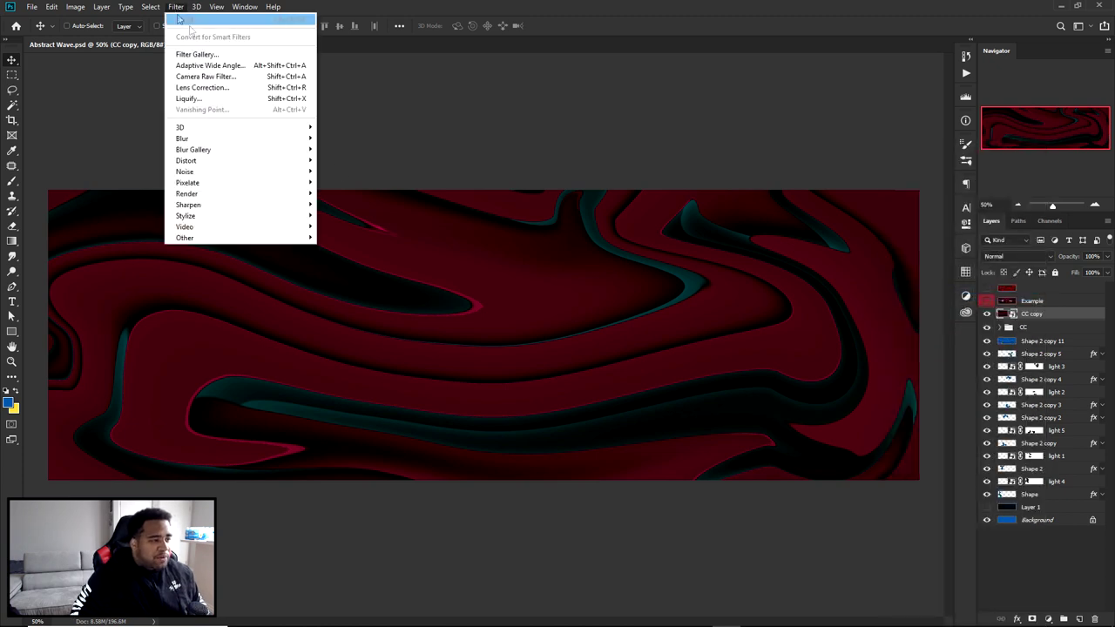
- Apply the Camera Raw Filter to CC copy and enlarge the wave preview
{"action": "left_click", "coordinate": [201, 79]}
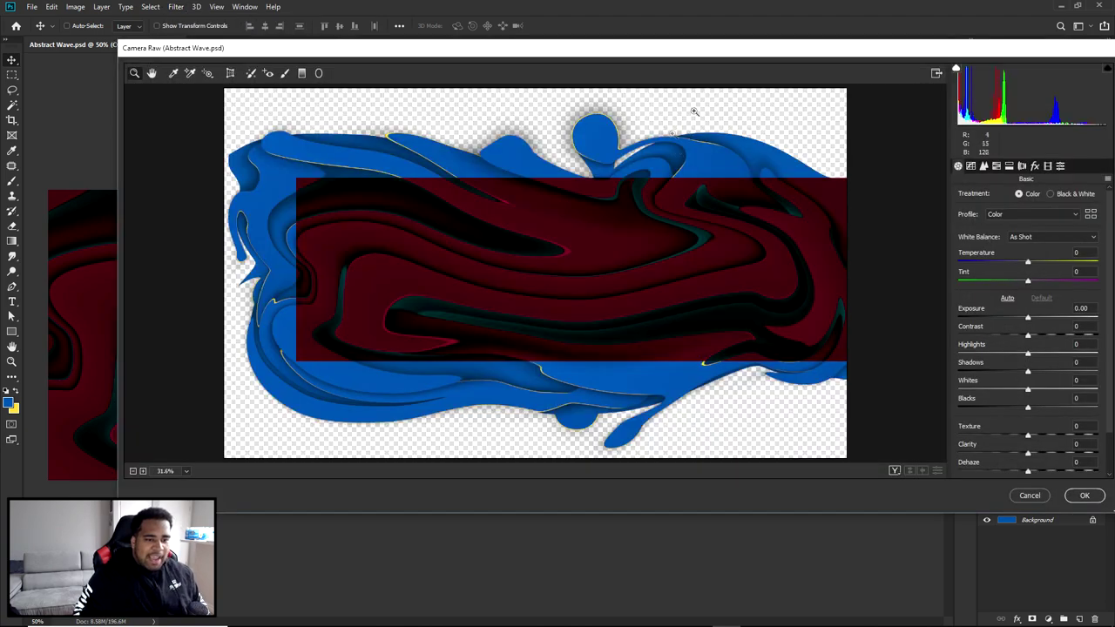
{"action": "left_click", "coordinate": [996, 166]}
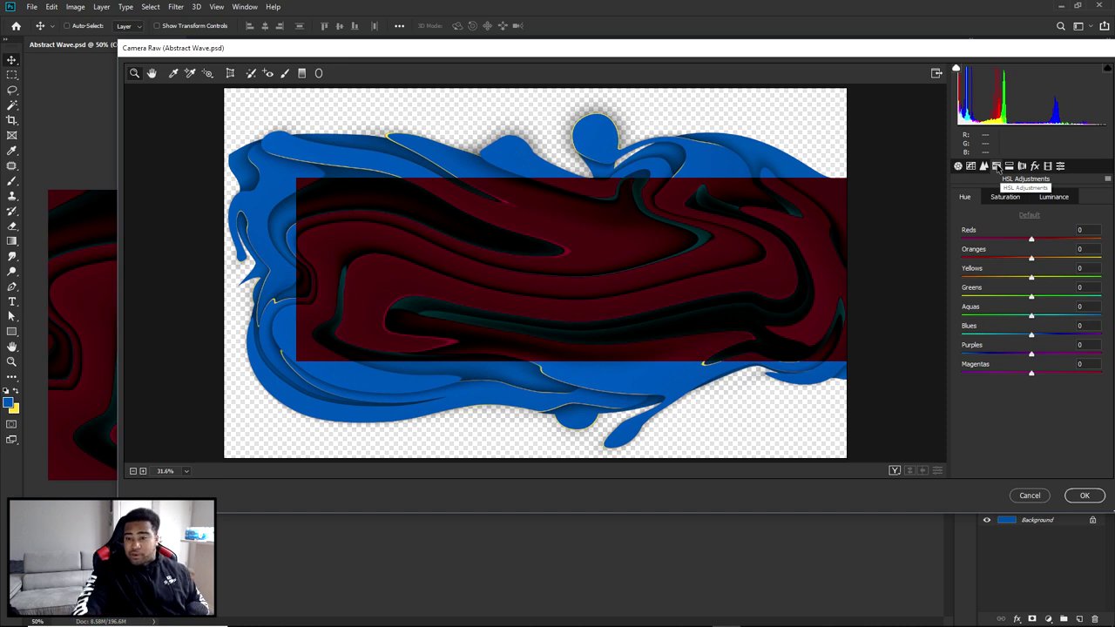
{"action": "left_click", "coordinate": [957, 166]}
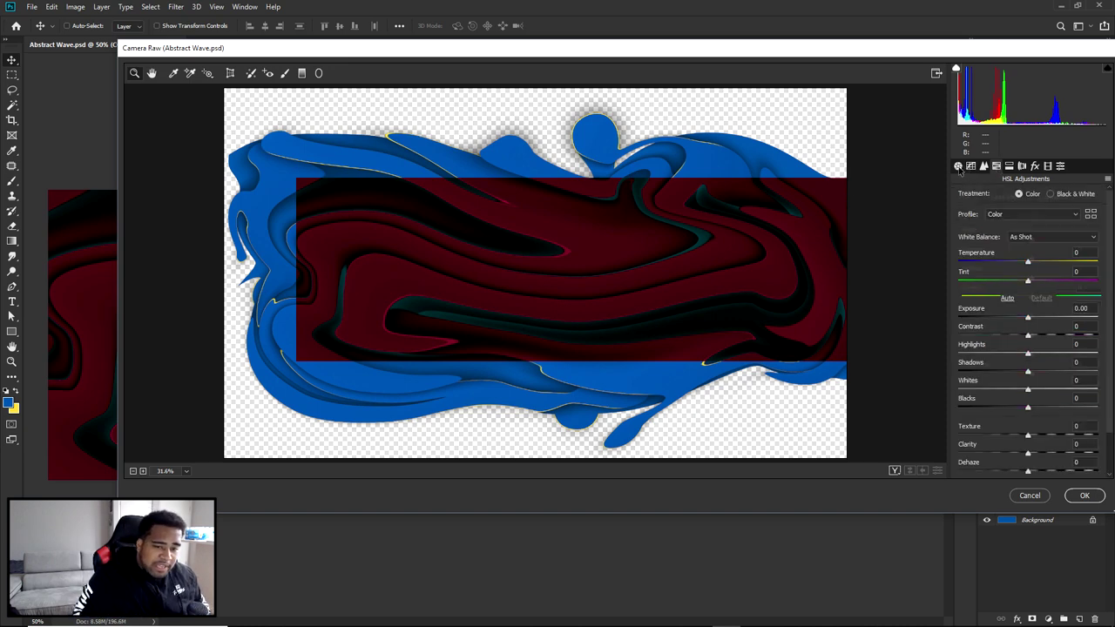
{"action": "left_click", "coordinate": [660, 258]}
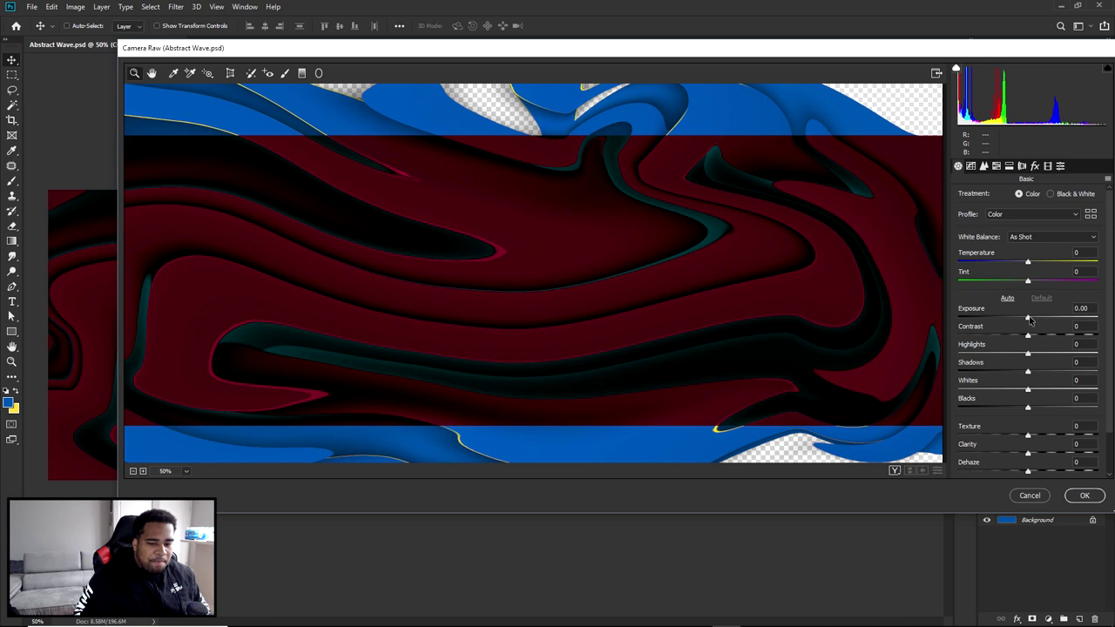
- Set Exposure +0.65, Highlights +17, Shadows +15, Whites +28, Clarity +33 and tweak white balance
{"action": "left_click_drag", "start_coordinate": [1029, 319], "coordinate": [1037, 319]}
{"action": "mouse_move", "coordinate": [1029, 371]}
{"action": "left_mouse_down"}
{"action": "mouse_move", "coordinate": [1057, 372]}
{"action": "mouse_move", "coordinate": [1038, 372]}
{"action": "mouse_move", "coordinate": [1040, 354]}
{"action": "left_mouse_up"}
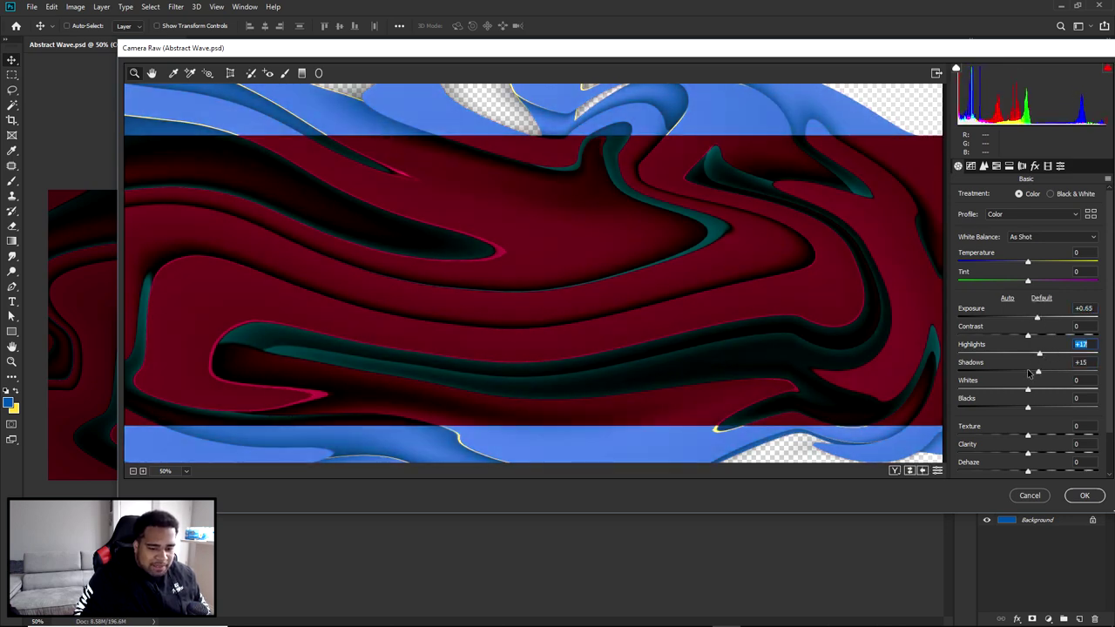
{"action": "scroll", "coordinate": [1028, 373], "scroll_direction": "down", "scroll_amount": 1}
{"action": "left_click_drag", "start_coordinate": [1029, 426], "coordinate": [1052, 426]}
{"action": "left_click_drag", "start_coordinate": [1028, 363], "coordinate": [1048, 364]}
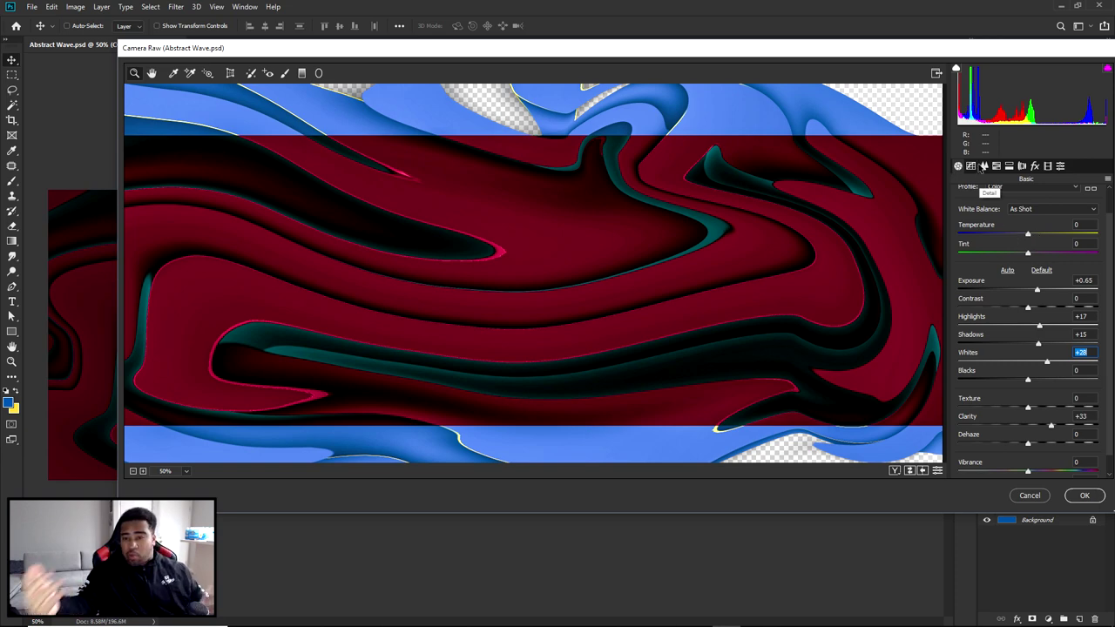
{"action": "mouse_move", "coordinate": [1028, 233]}
{"action": "left_mouse_down"}
{"action": "mouse_move", "coordinate": [1015, 234]}
{"action": "mouse_move", "coordinate": [1054, 227]}
{"action": "mouse_move", "coordinate": [1025, 253]}
{"action": "mouse_move", "coordinate": [964, 252]}
{"action": "mouse_move", "coordinate": [1024, 257]}
{"action": "mouse_move", "coordinate": [1028, 234]}
{"action": "left_mouse_up"}
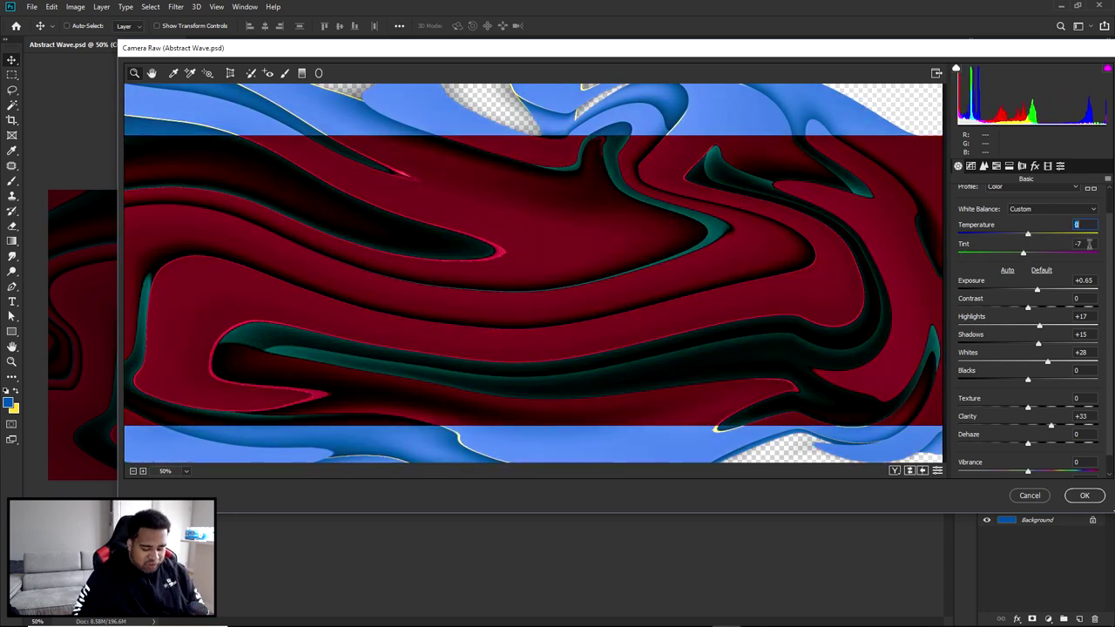
{"action": "left_click", "coordinate": [997, 167]}
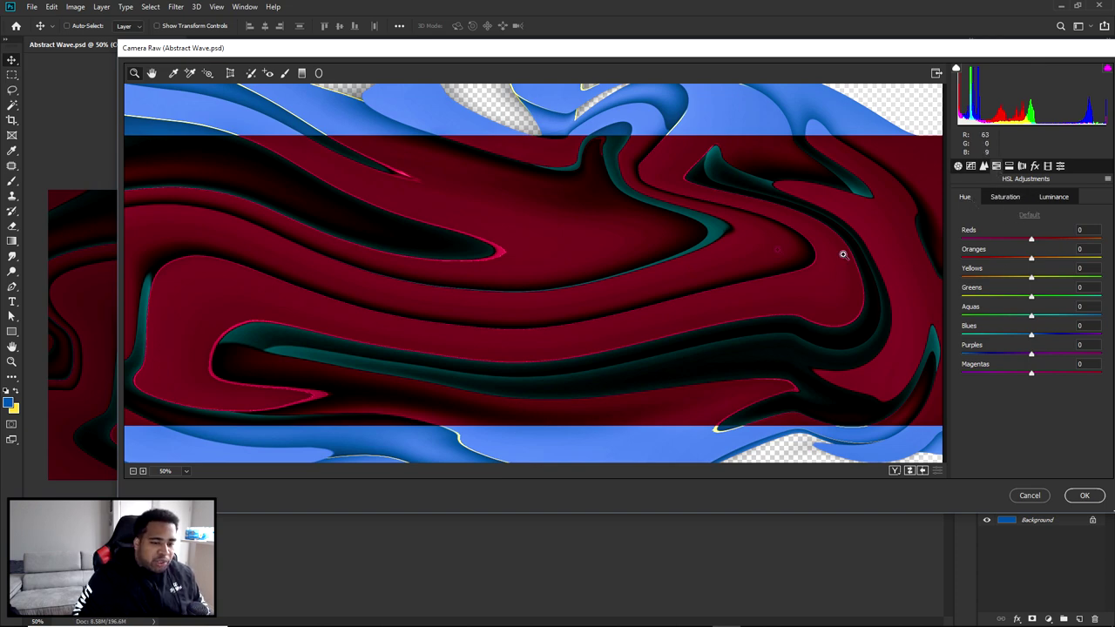
- Shift HSL hues: Reds +66, Oranges -100, Yellows -27, and Blues/Magentas toward cyan
{"action": "left_click_drag", "start_coordinate": [1031, 239], "coordinate": [1101, 241]}
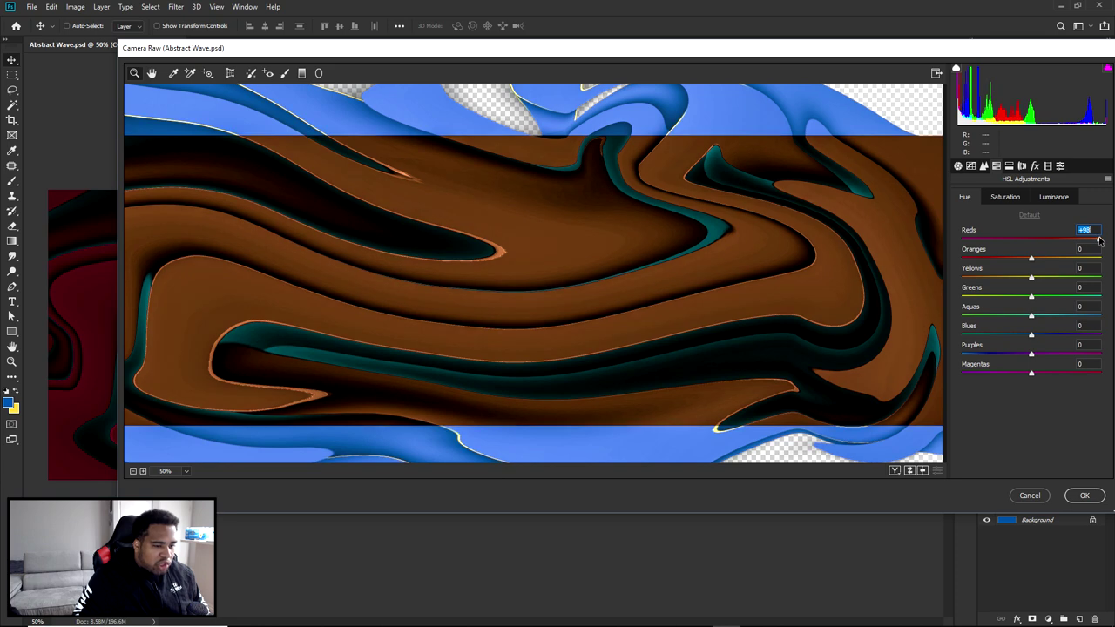
{"action": "left_click_drag", "start_coordinate": [1031, 258], "coordinate": [955, 261]}
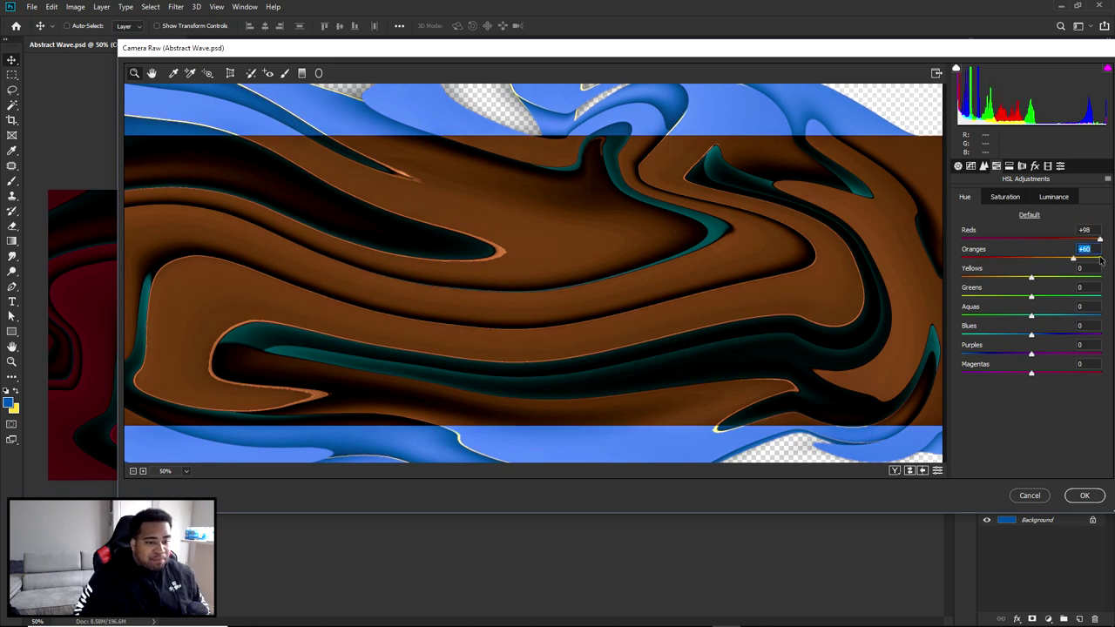
{"action": "left_click_drag", "start_coordinate": [1037, 284], "coordinate": [1012, 277]}
{"action": "left_click_drag", "start_coordinate": [1031, 335], "coordinate": [1034, 373]}
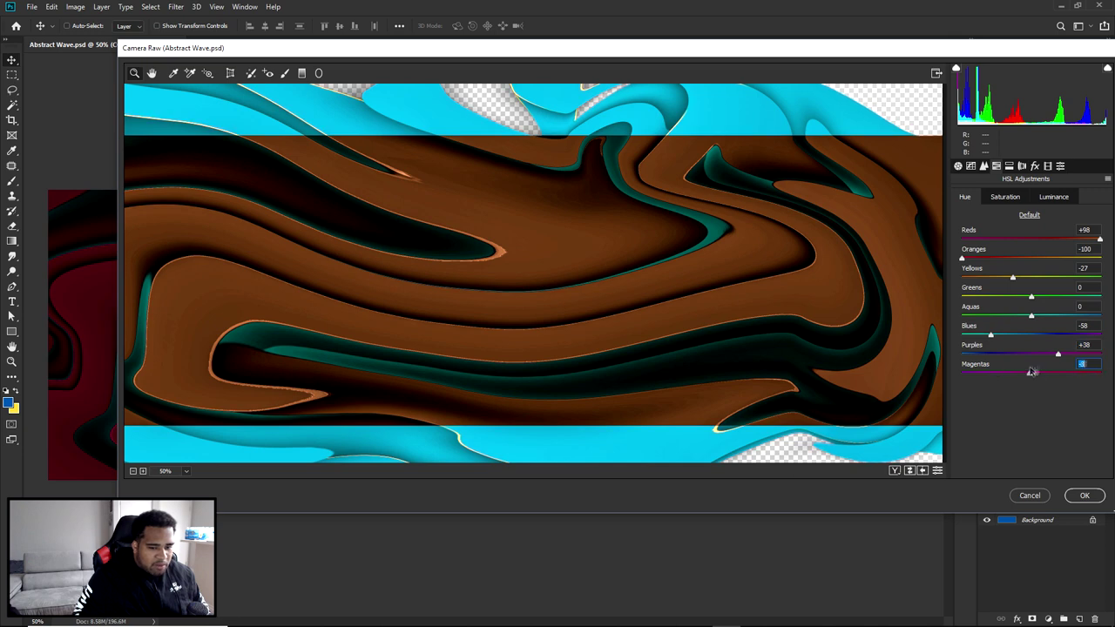
{"action": "left_click_drag", "start_coordinate": [991, 336], "coordinate": [1068, 347]}
- Raise Oranges saturation to +98 and increase Reds saturation to warm the waves
{"action": "left_click", "coordinate": [1054, 196]}
{"action": "left_click", "coordinate": [958, 165]}
{"action": "left_click", "coordinate": [1021, 167]}
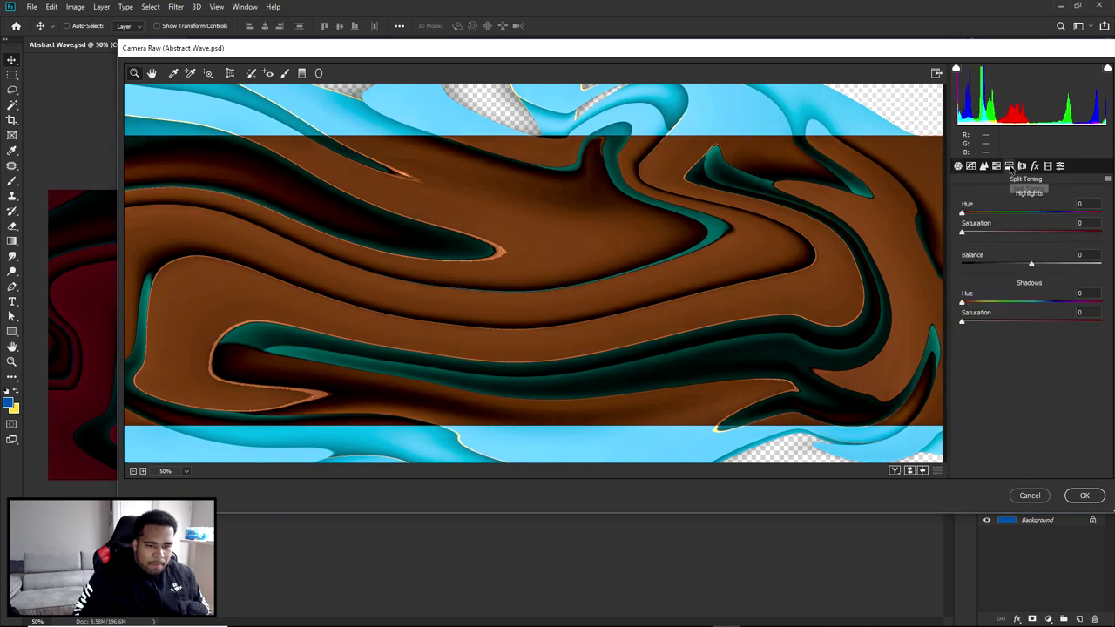
{"action": "left_click", "coordinate": [997, 166]}
{"action": "left_click", "coordinate": [975, 260]}
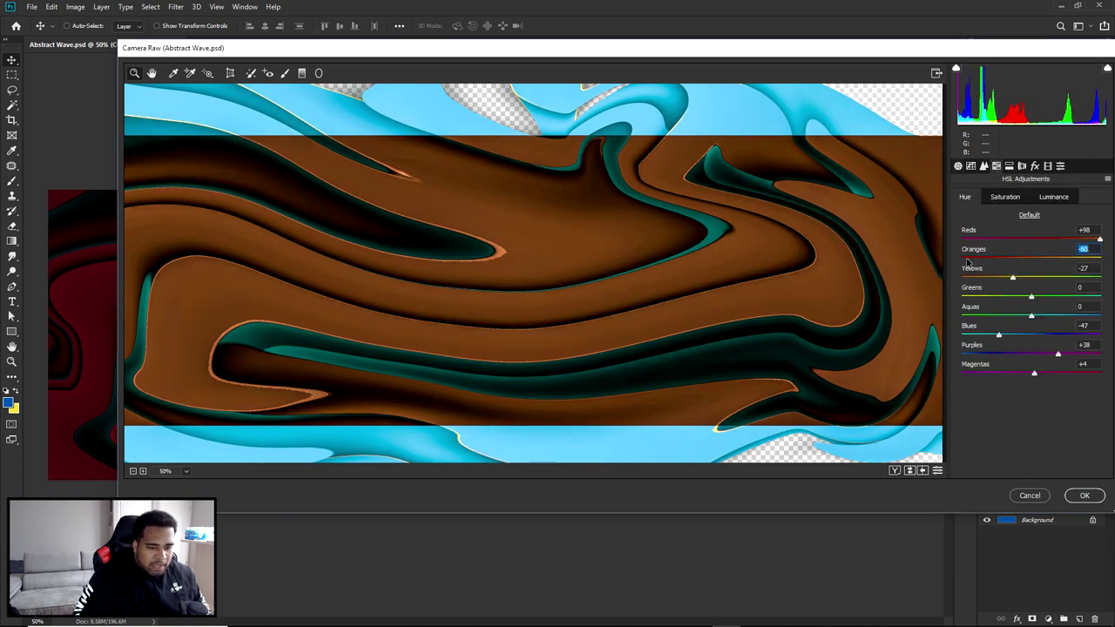
{"action": "left_click", "coordinate": [1004, 197]}
{"action": "left_click_drag", "start_coordinate": [1033, 259], "coordinate": [1100, 258]}
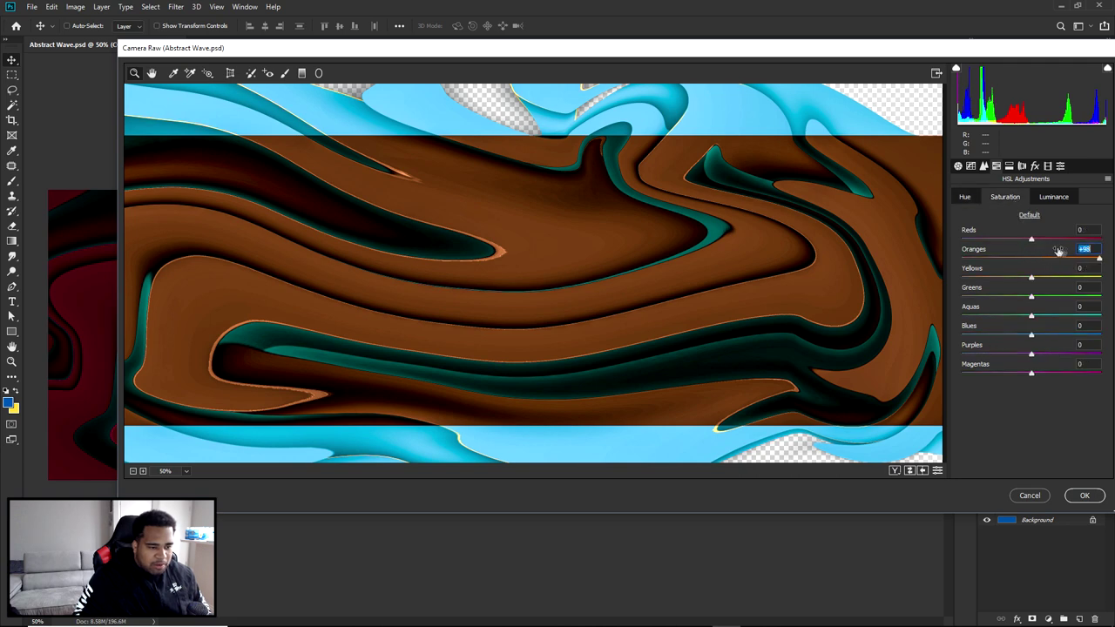
{"action": "left_click_drag", "start_coordinate": [1032, 240], "coordinate": [1079, 245]}
{"action": "left_click", "coordinate": [965, 196]}
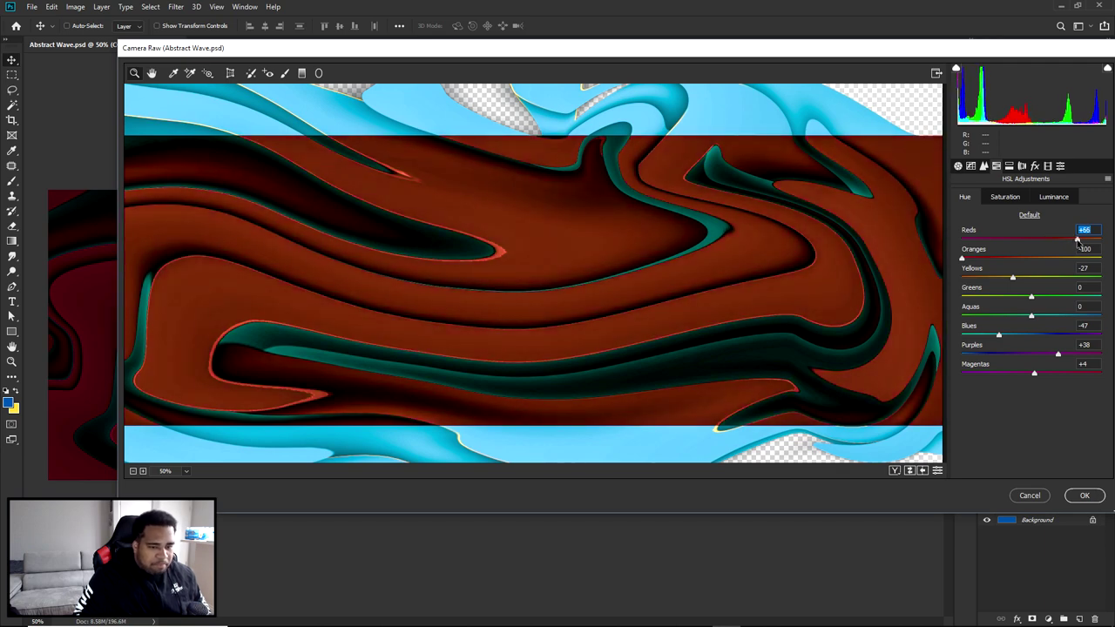
{"action": "left_click", "coordinate": [1008, 166]}
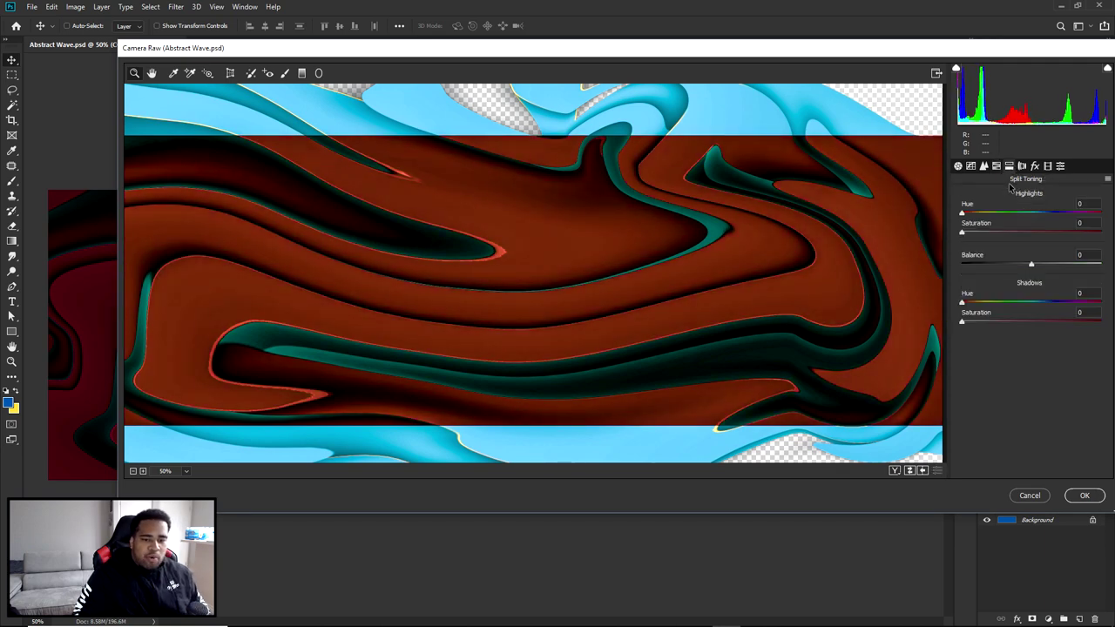
- Tint split-toning shadows at Hue 41, Saturation 15, then zoom the preview to 200%
{"action": "left_click_drag", "start_coordinate": [963, 303], "coordinate": [970, 302]}
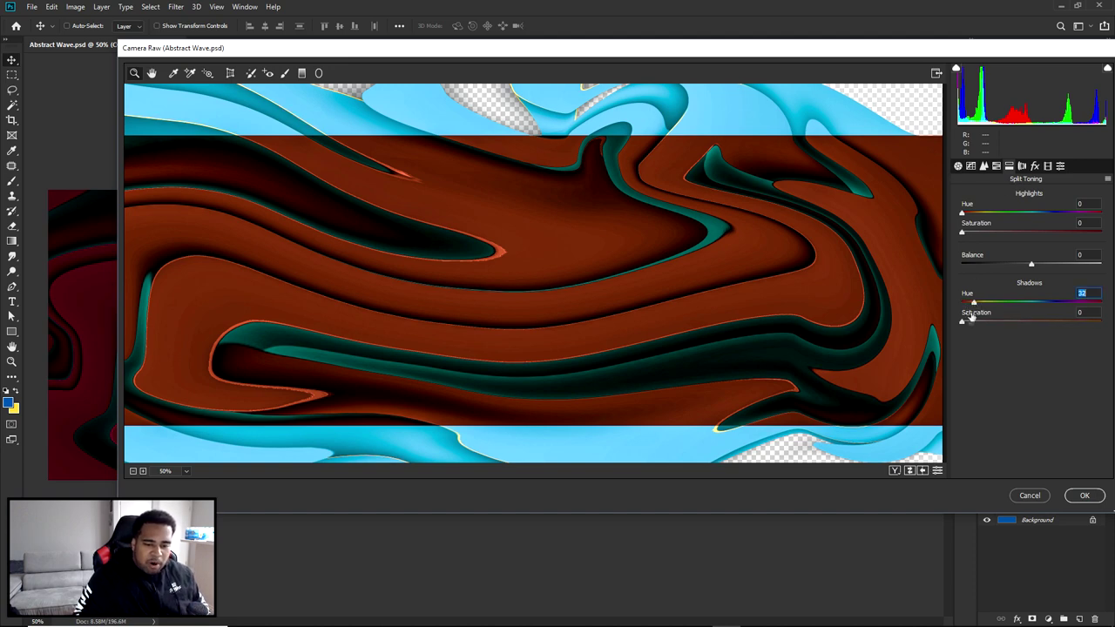
{"action": "mouse_move", "coordinate": [963, 322]}
{"action": "left_mouse_down"}
{"action": "mouse_move", "coordinate": [991, 324]}
{"action": "mouse_move", "coordinate": [967, 302]}
{"action": "mouse_move", "coordinate": [1107, 312]}
{"action": "mouse_move", "coordinate": [965, 307]}
{"action": "mouse_move", "coordinate": [979, 311]}
{"action": "left_mouse_up"}
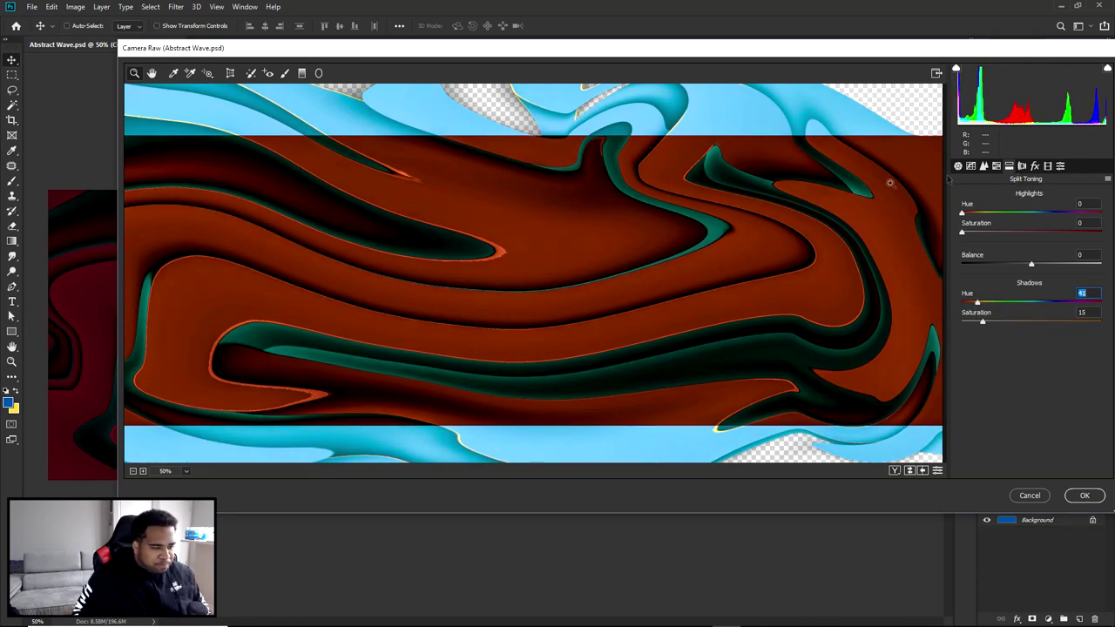
{"action": "left_click", "coordinate": [593, 217]}
{"action": "left_click", "coordinate": [518, 281]}
{"action": "left_click", "coordinate": [575, 277]}
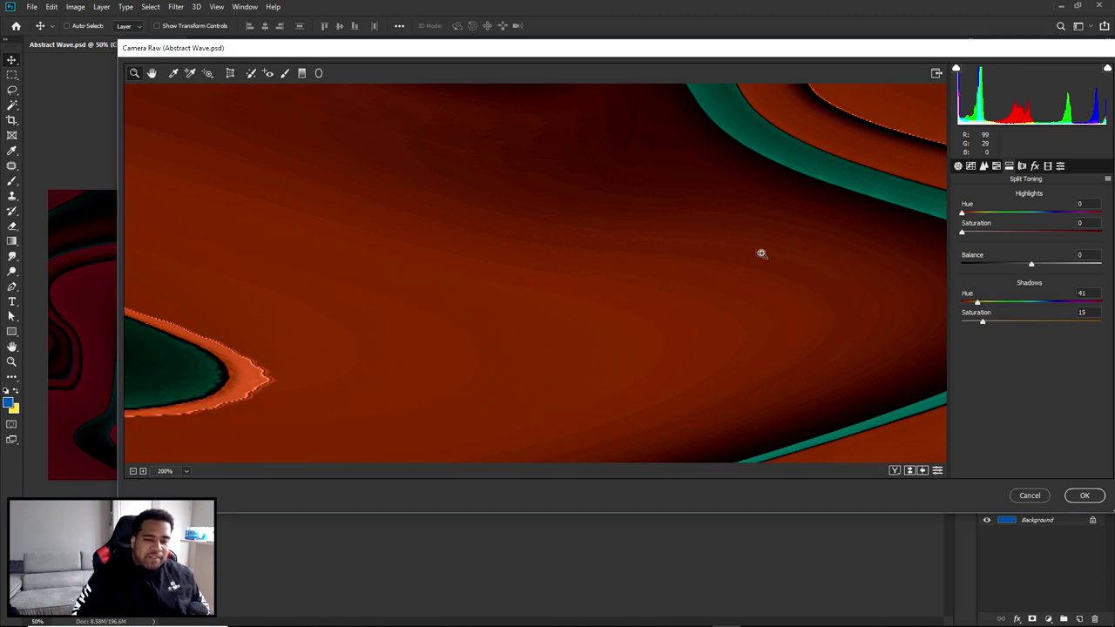
- Max out Luminance noise reduction in the Detail tab and view the whole banner
{"action": "left_click", "coordinate": [983, 167]}
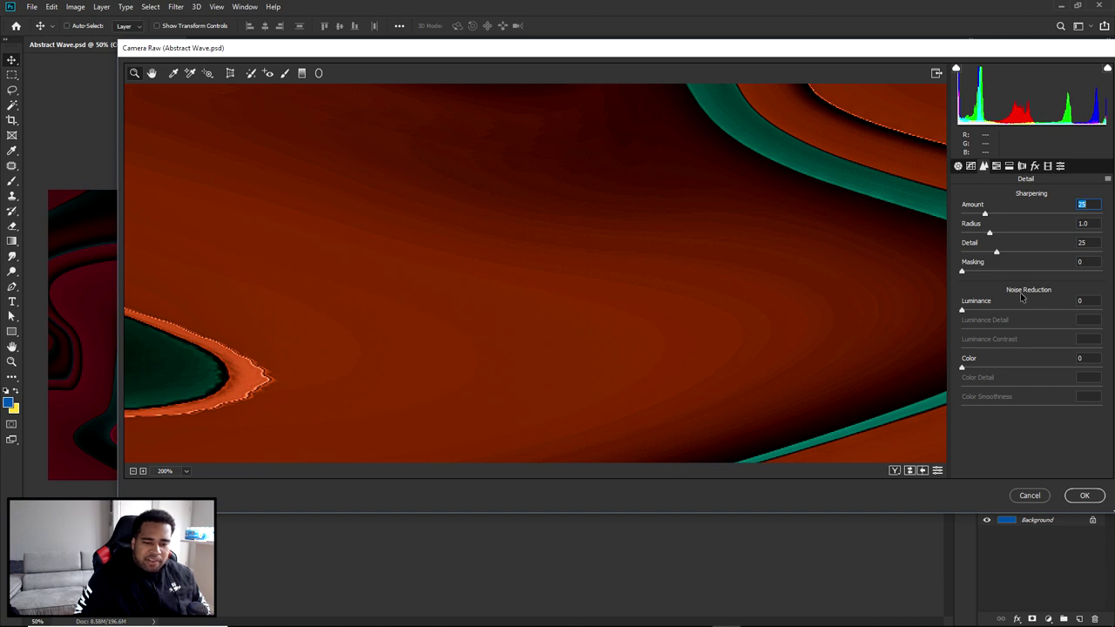
{"action": "left_click_drag", "start_coordinate": [963, 311], "coordinate": [1094, 315]}
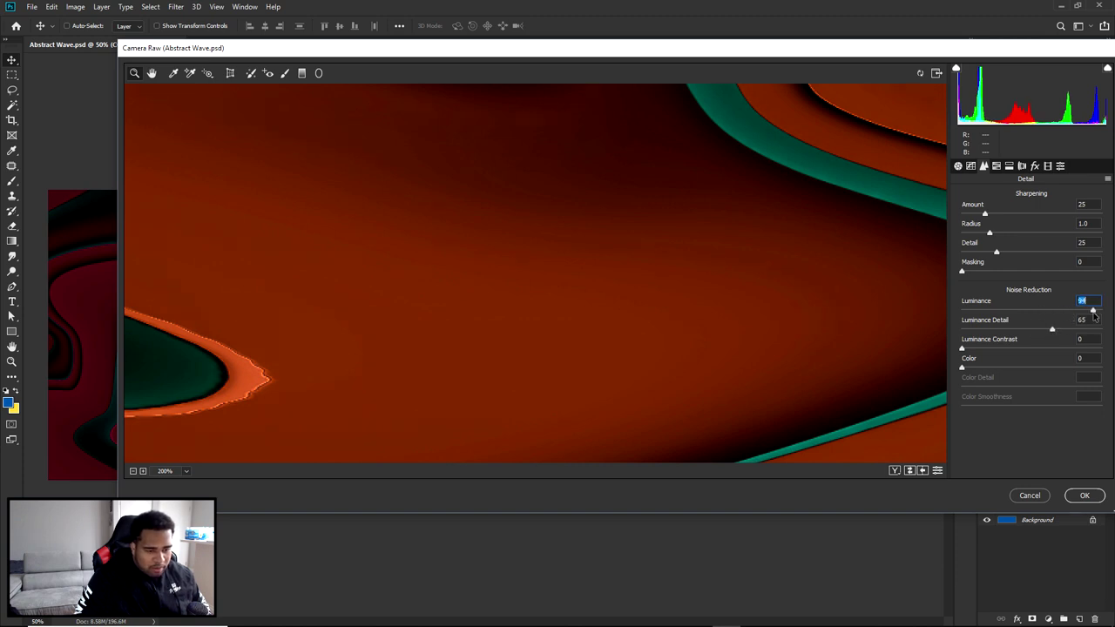
{"action": "left_click", "coordinate": [786, 289], "text": "alt"}
{"action": "left_click", "coordinate": [721, 279], "text": "alt"}
{"action": "left_click", "coordinate": [721, 279], "text": "alt"}
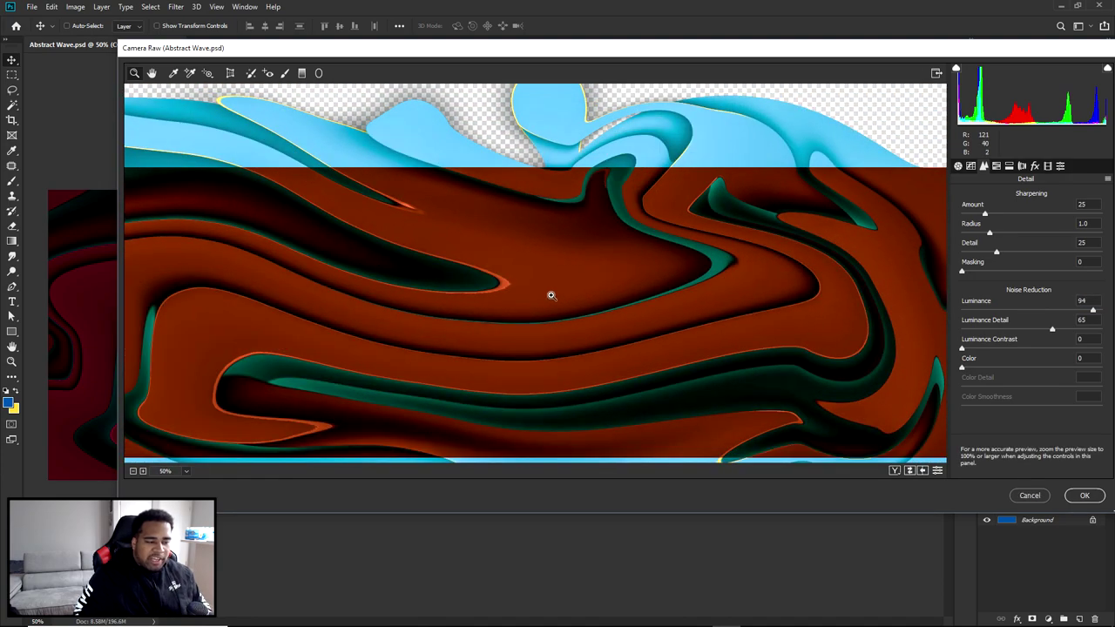
- Compare noise reduction off and on at 400% zoom, set Luminance to 100, and apply
{"action": "left_click", "coordinate": [589, 278]}
{"action": "left_click", "coordinate": [570, 276]}
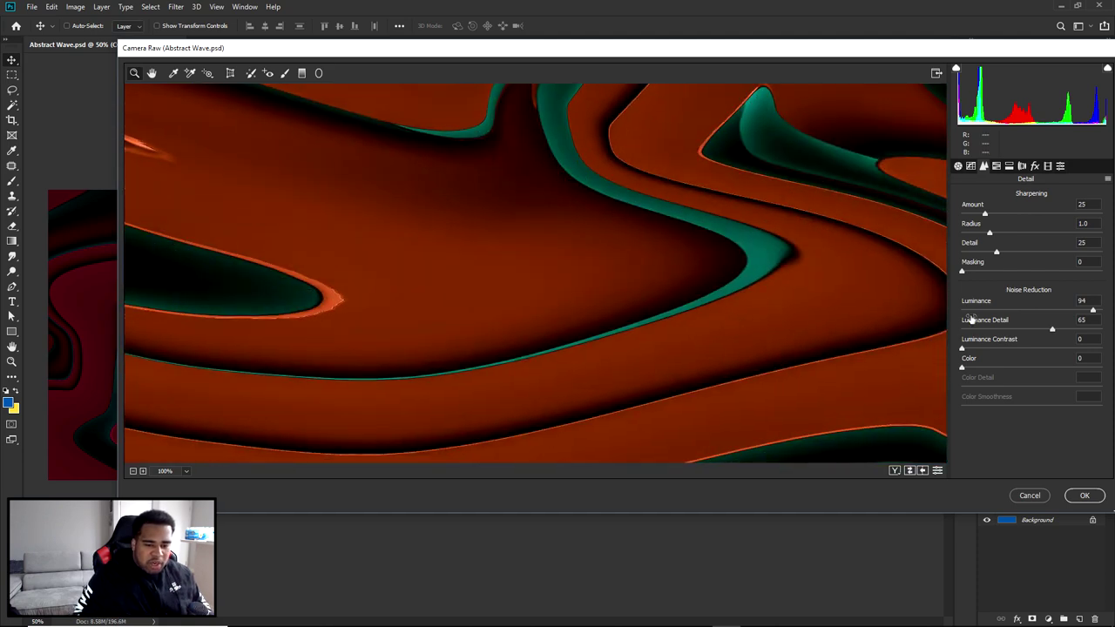
{"action": "left_click", "coordinate": [556, 247]}
{"action": "left_click", "coordinate": [662, 259]}
{"action": "left_click_drag", "start_coordinate": [1015, 311], "coordinate": [914, 314]}
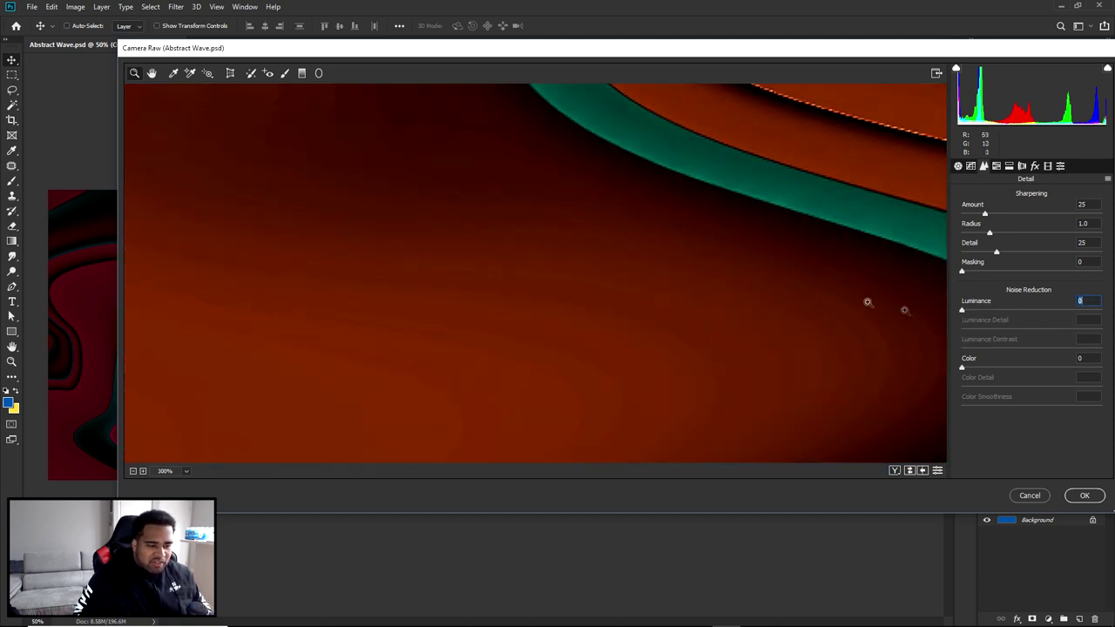
{"action": "left_click", "coordinate": [643, 305]}
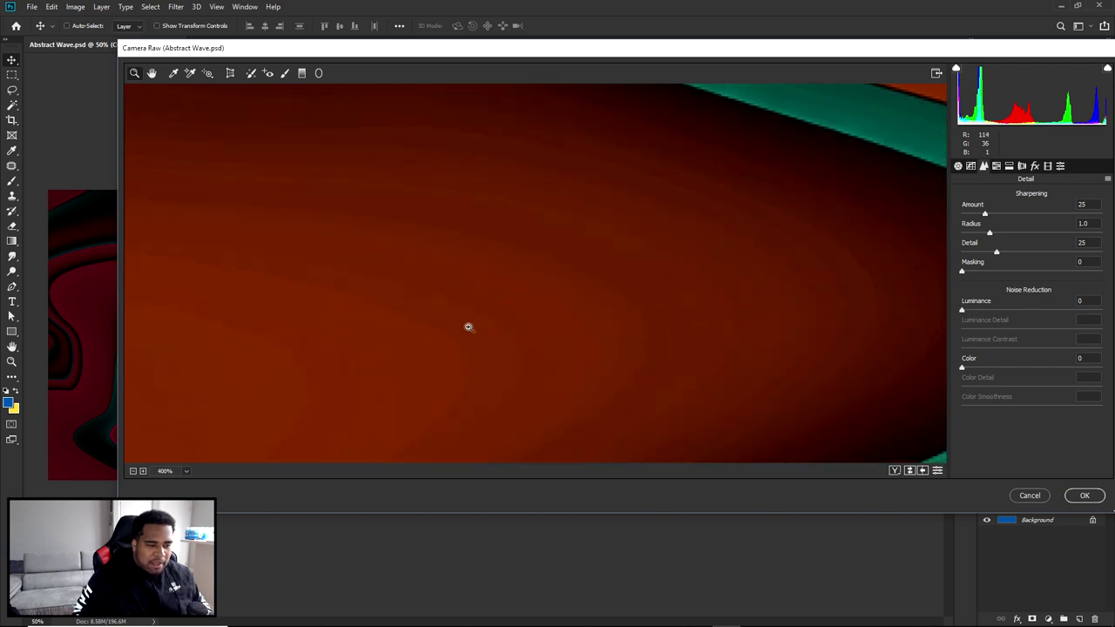
{"action": "left_click_drag", "start_coordinate": [963, 310], "coordinate": [993, 312]}
{"action": "type", "text": "100"}
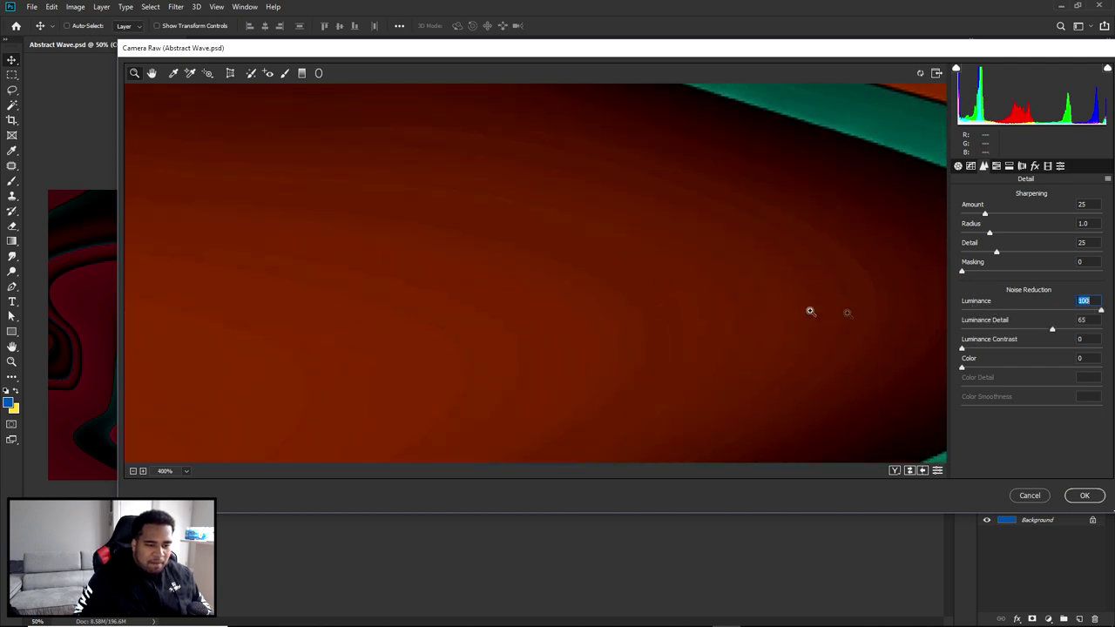
{"action": "left_click", "coordinate": [1094, 498]}
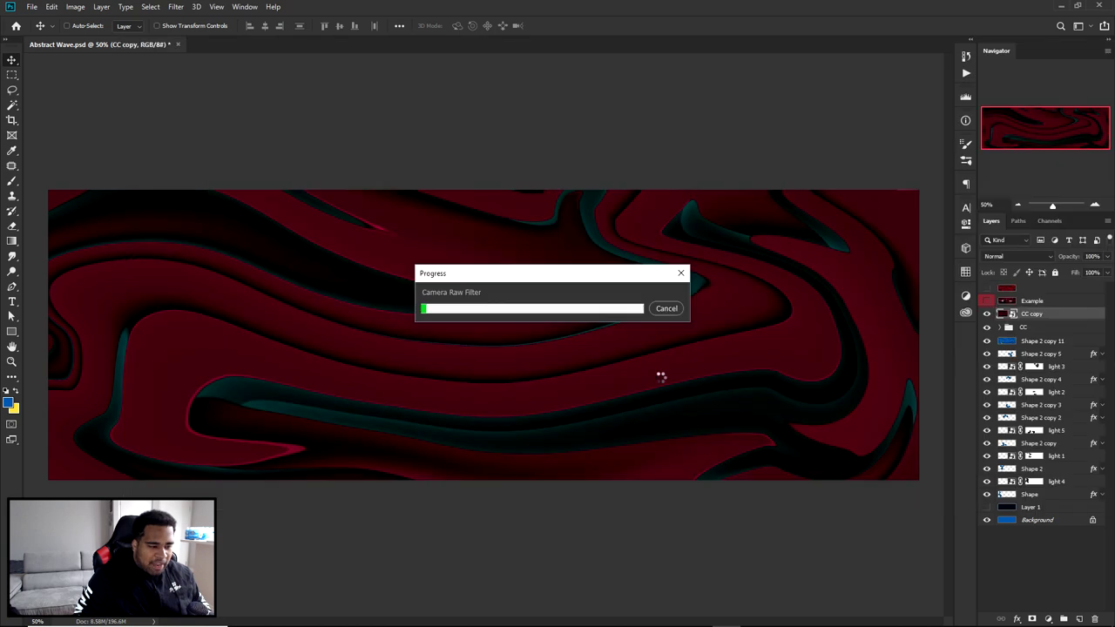